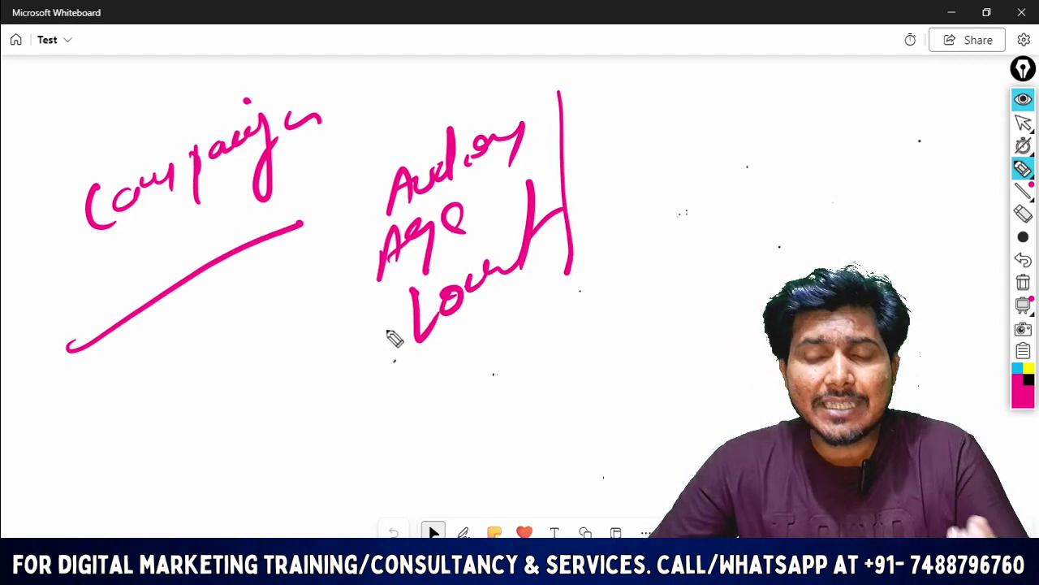
Handwrite web, purchase, lead and form submit below the campaign notes, then circle the lead and form submit words.
mouse_move(163, 341)
mouse_down()
mouse_move(174, 393)
mouse_move(255, 320)
mouse_move(268, 329)
mouse_up()
mouse_move(227, 393)
mouse_down()
mouse_move(238, 420)
mouse_move(267, 413)
mouse_move(300, 307)
mouse_move(366, 329)
mouse_move(354, 378)
mouse_move(371, 462)
mouse_move(397, 420)
mouse_move(451, 420)
mouse_up()
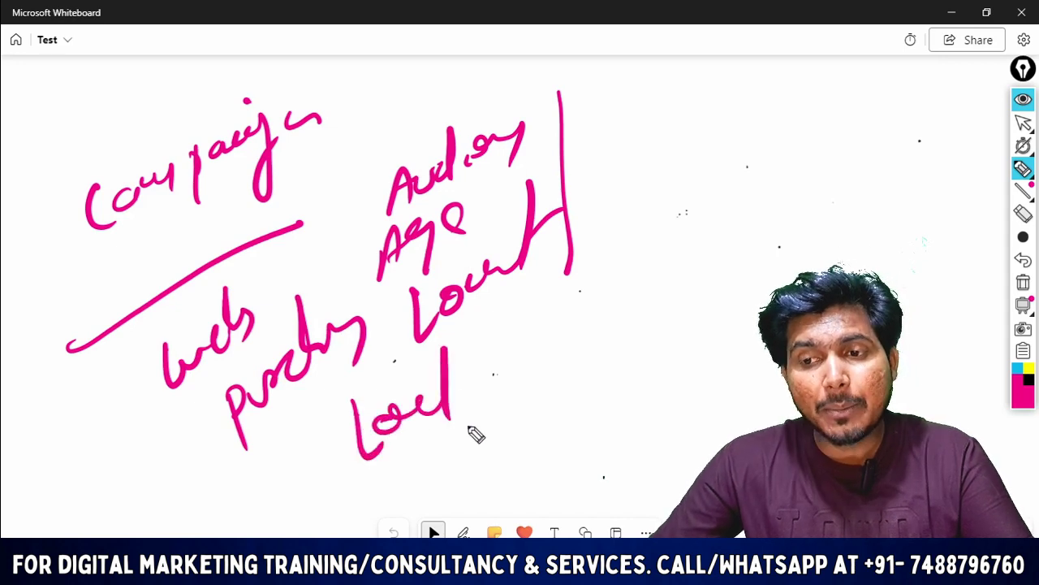
mouse_move(492, 338)
mouse_down()
mouse_move(501, 401)
mouse_move(627, 305)
mouse_up()
mouse_move(519, 418)
mouse_down()
mouse_move(519, 464)
mouse_move(558, 410)
mouse_move(598, 399)
mouse_move(671, 341)
mouse_move(650, 388)
mouse_up()
drag(630, 372, 697, 346)
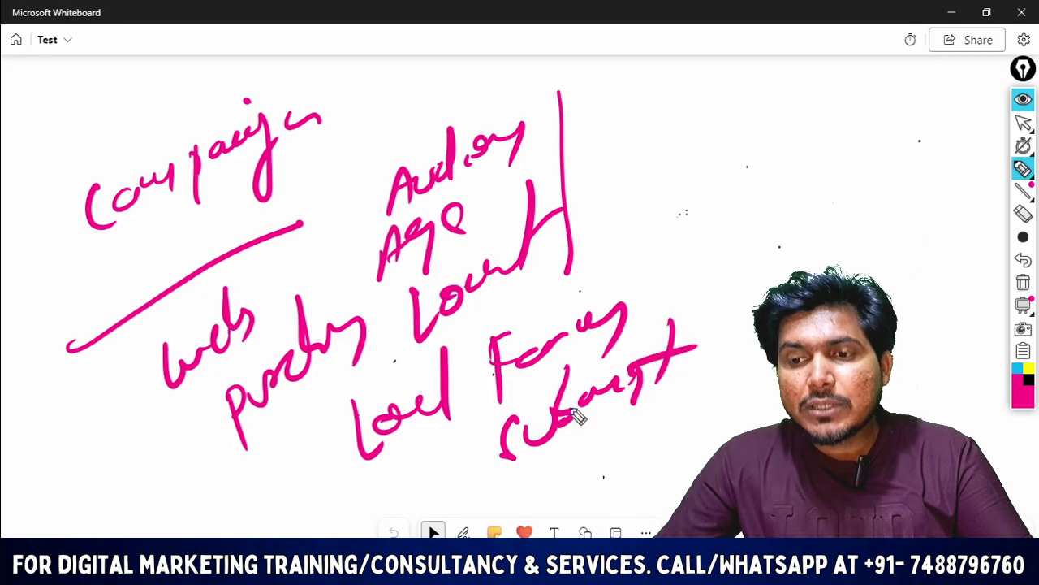
mouse_move(484, 469)
mouse_down()
mouse_move(507, 466)
mouse_move(775, 312)
mouse_move(348, 388)
mouse_move(413, 473)
mouse_up()
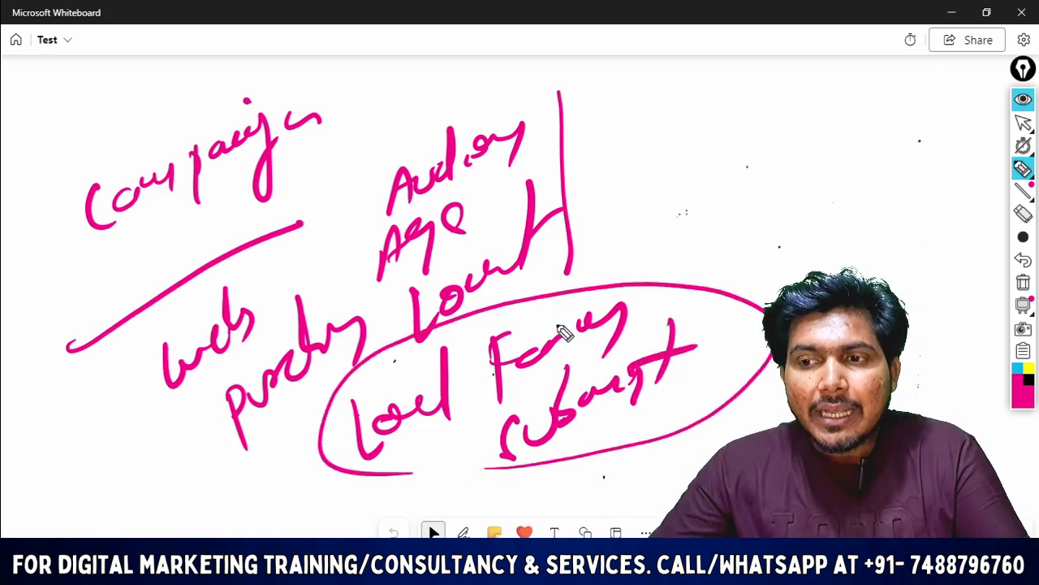
drag(599, 286, 658, 205)
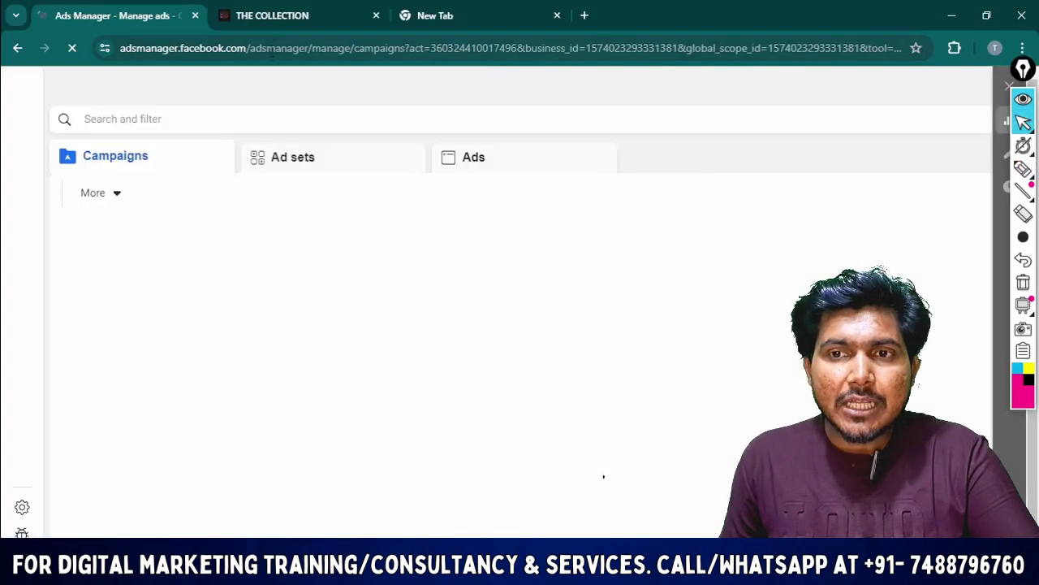
Look through the homepage banner and product listings on THE COLLECTION website.
click(272, 16)
scroll(626, 376, up, 2)
scroll(626, 376, up, 8)
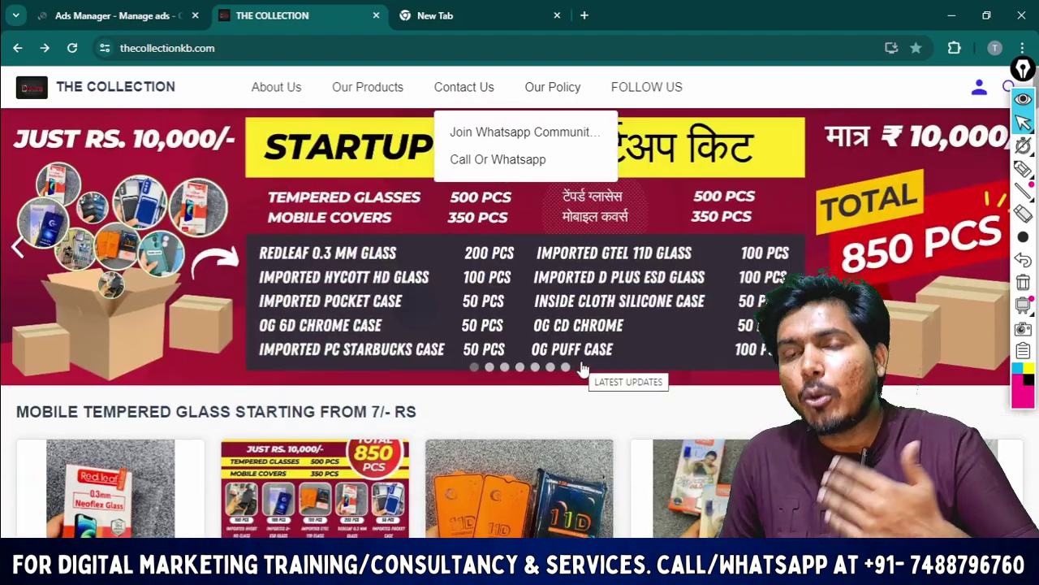
scroll(583, 367, down, 8)
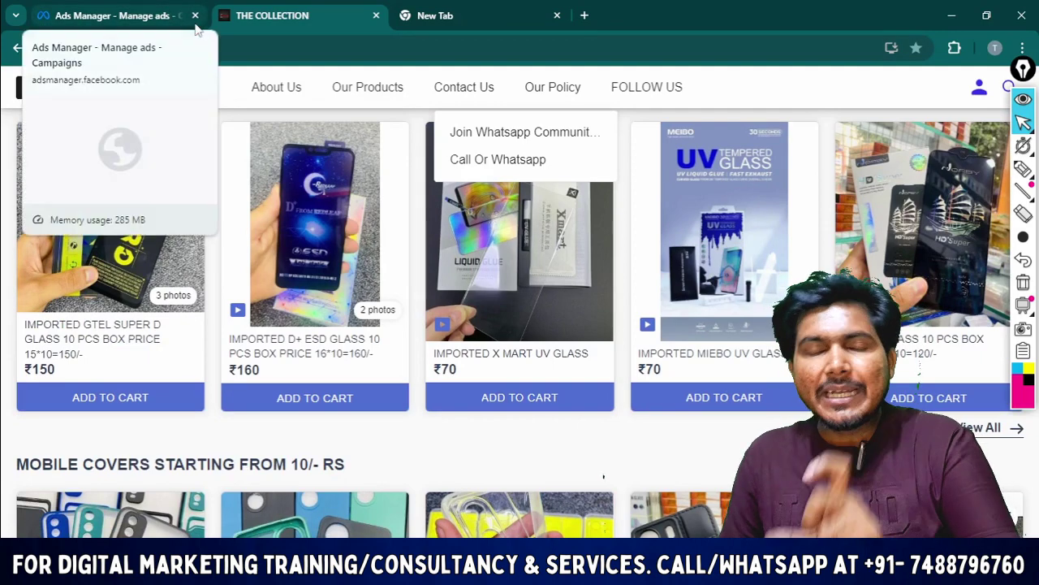
Return to the Ads Manager campaign list and examine the results, reach, impressions and cost per result columns.
click(122, 16)
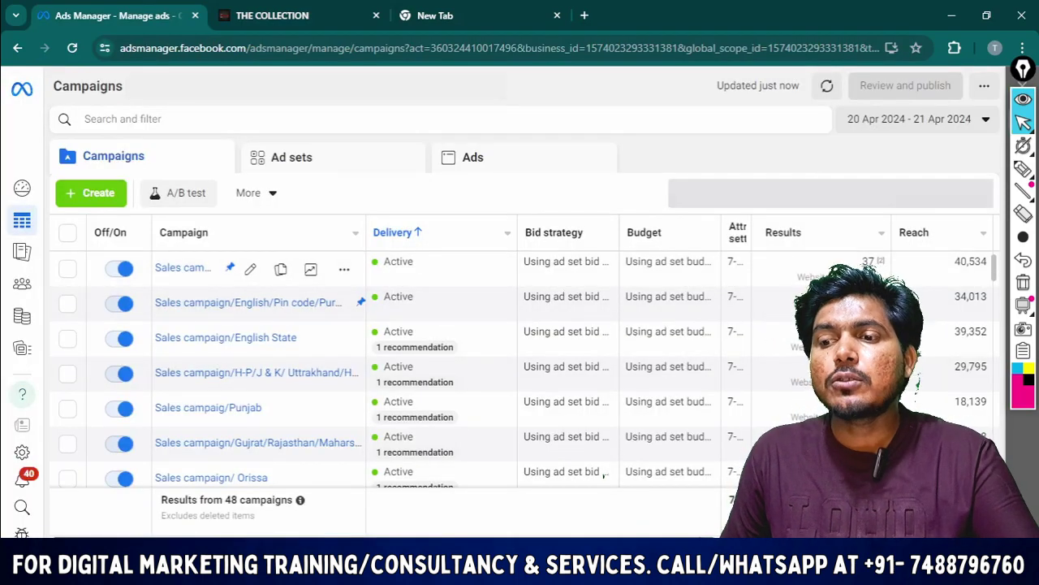
scroll(640, 520, right, 1)
scroll(603, 478, right, 2)
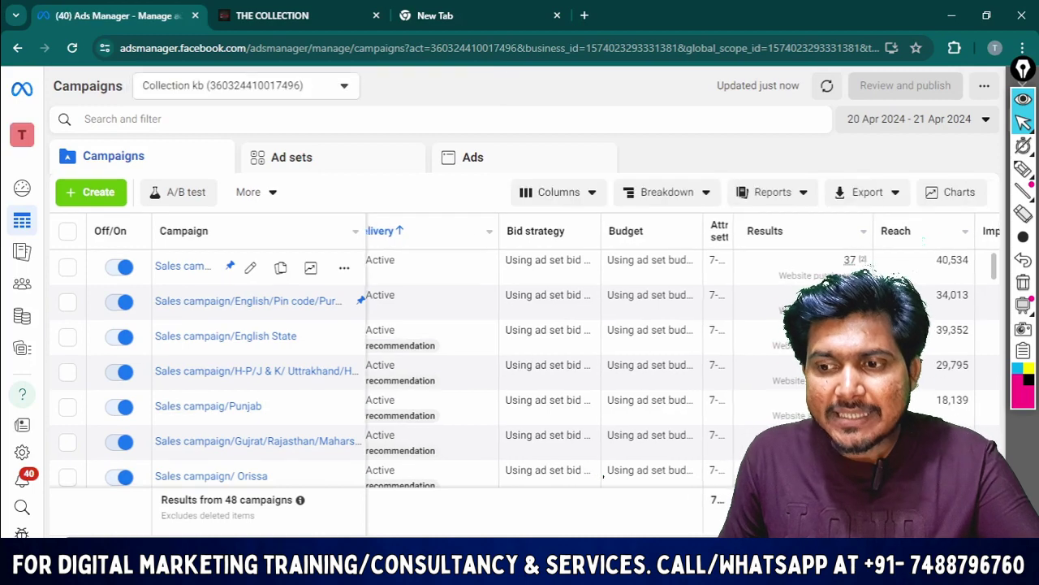
scroll(604, 478, right, 4)
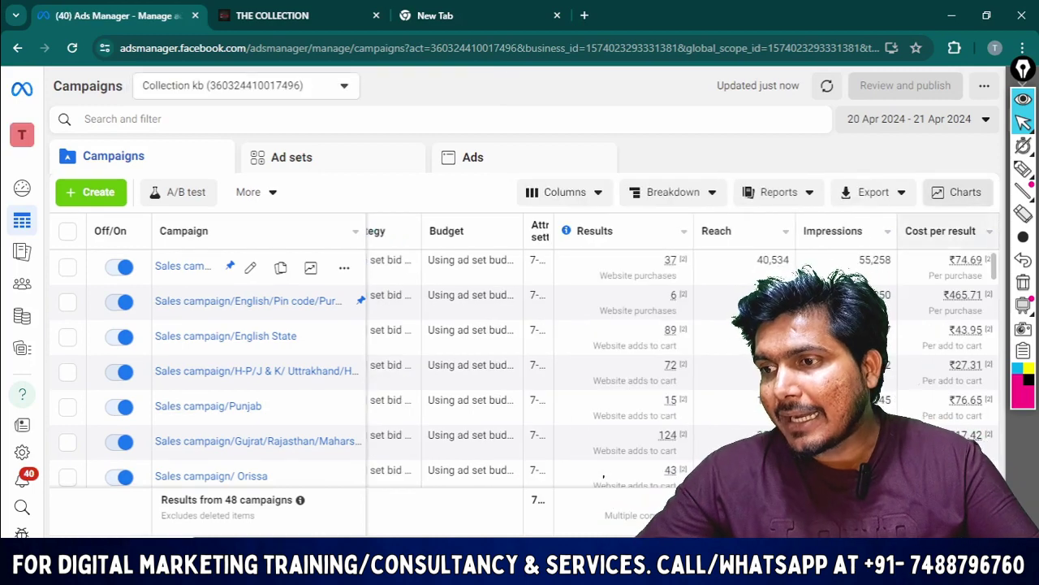
Circle the Results figures of the first six campaigns with the annotation pen.
click(1023, 213)
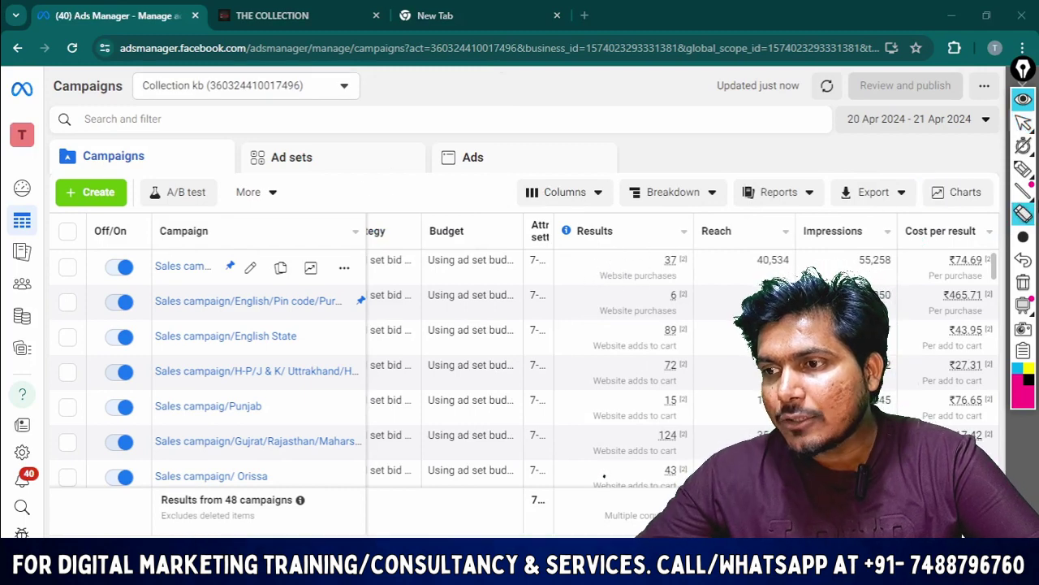
click(1025, 168)
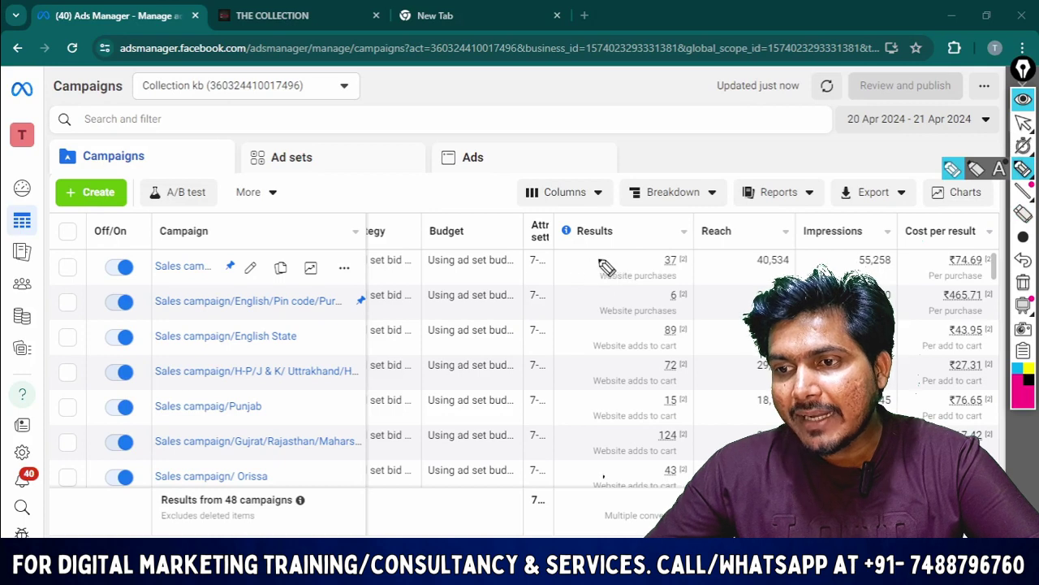
mouse_move(606, 260)
mouse_down()
mouse_move(666, 242)
mouse_move(674, 291)
mouse_move(657, 307)
mouse_move(700, 292)
mouse_move(678, 278)
mouse_up()
mouse_move(627, 358)
mouse_down()
mouse_move(682, 354)
mouse_move(646, 375)
mouse_move(692, 389)
mouse_move(658, 380)
mouse_move(646, 416)
mouse_move(662, 417)
mouse_up()
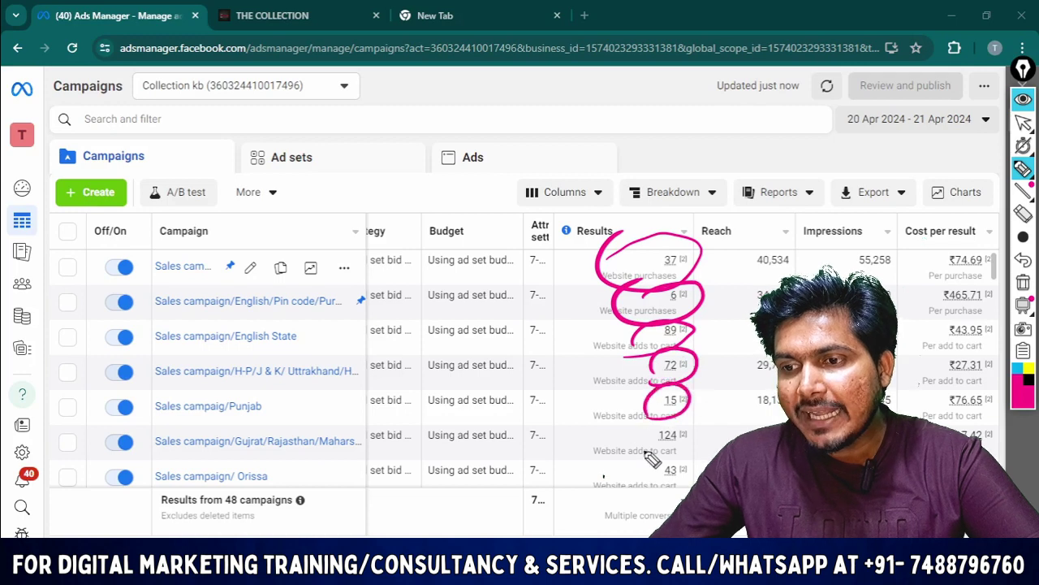
drag(693, 460, 686, 456)
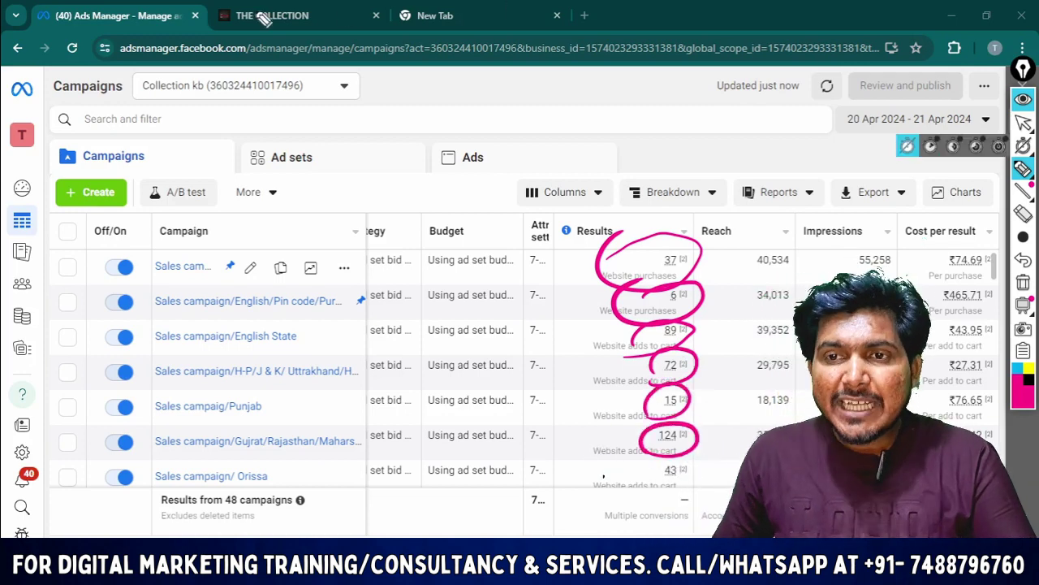
Switch to THE COLLECTION website, clear all pen marks and look through the mobile cover products.
click(1023, 122)
click(337, 10)
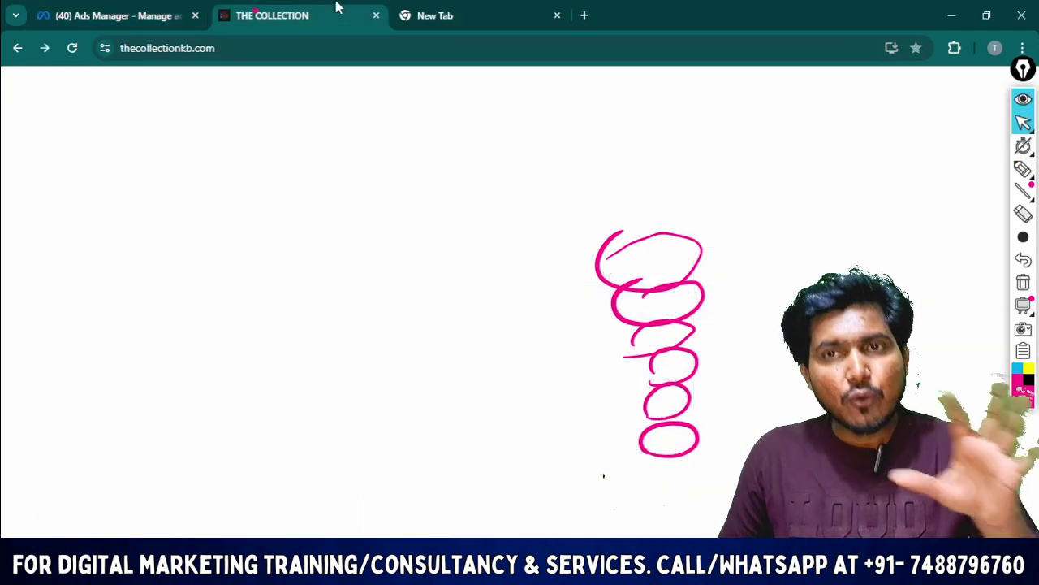
click(1023, 283)
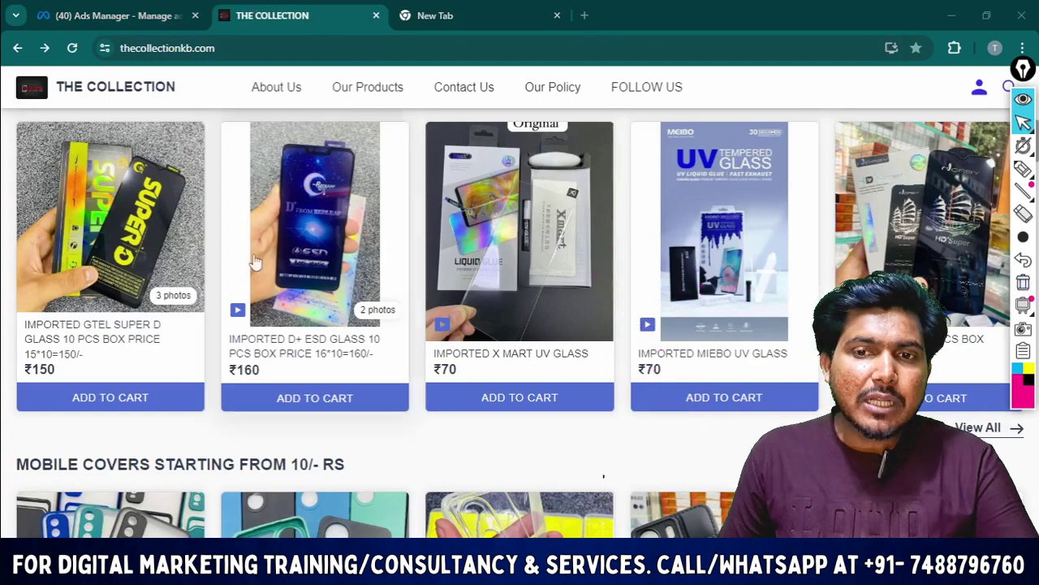
scroll(450, 392, down, 10)
scroll(451, 392, up, 4)
scroll(450, 393, up, 2)
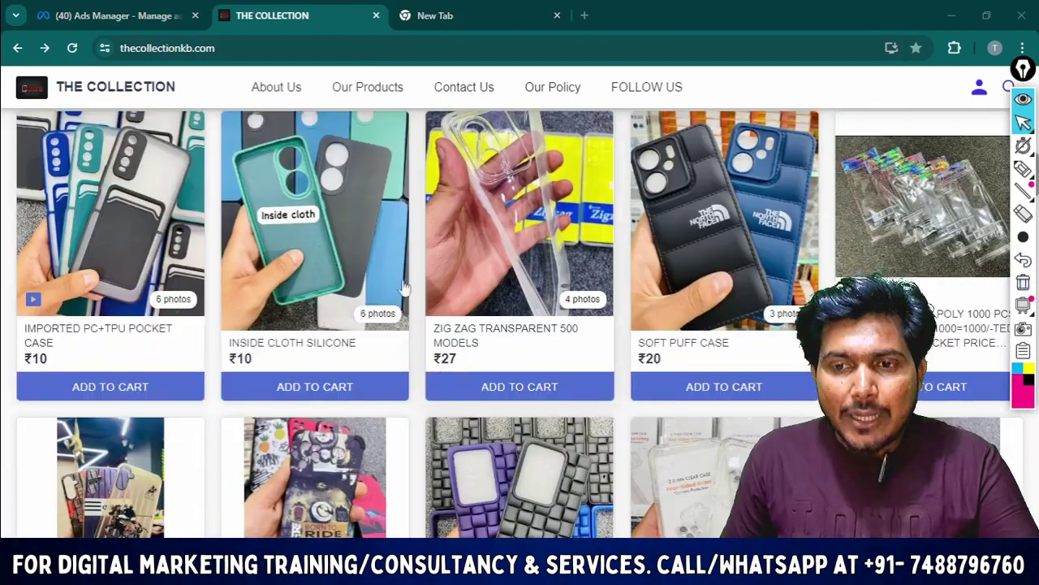
scroll(475, 406, up, 2)
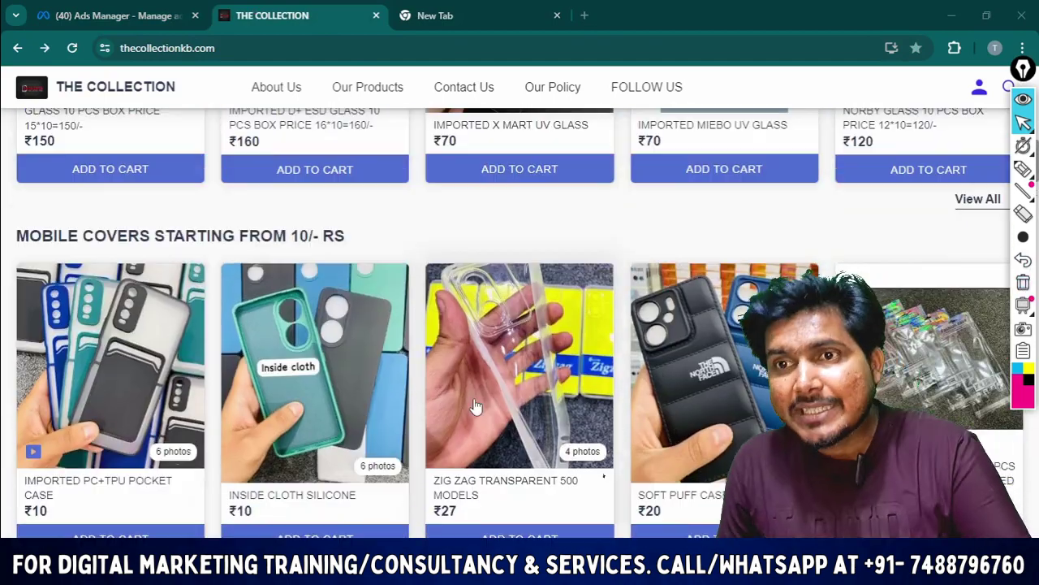
Go back to the Ads Manager campaign list and review the running sales campaigns and their results.
mouse_move(126, 8)
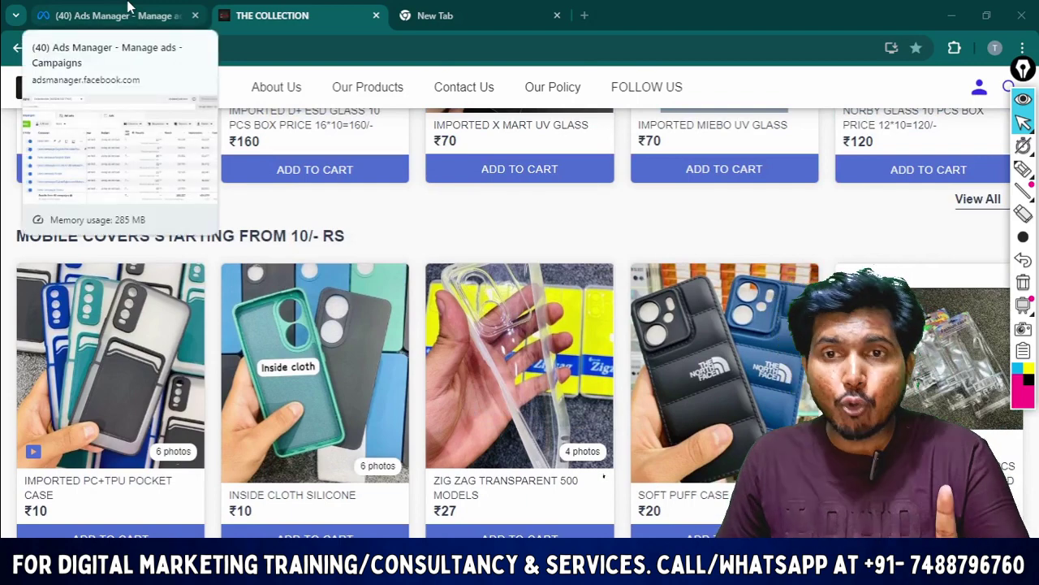
click(126, 14)
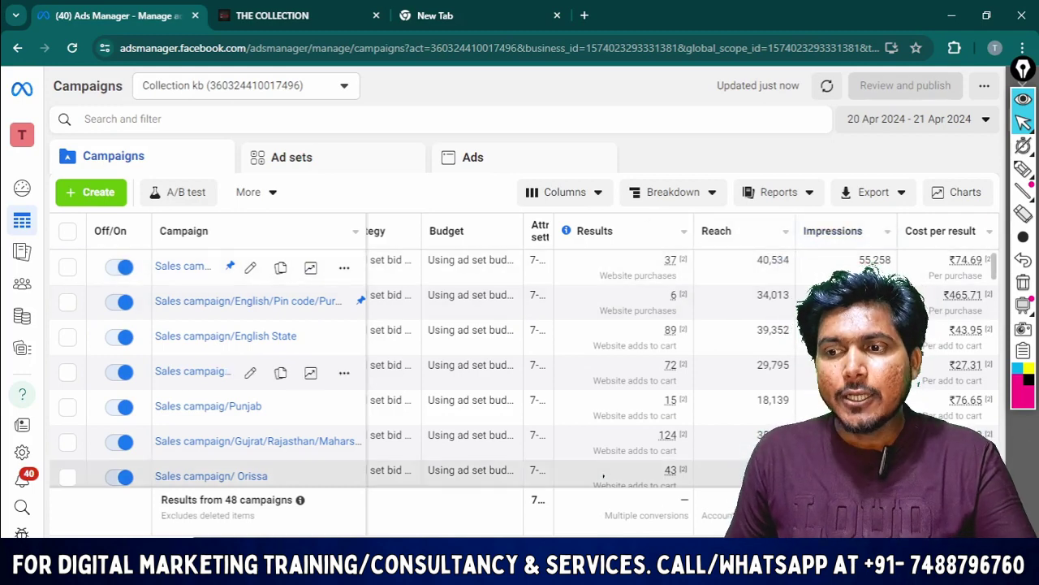
scroll(728, 387, down, 3)
scroll(666, 294, up, 2)
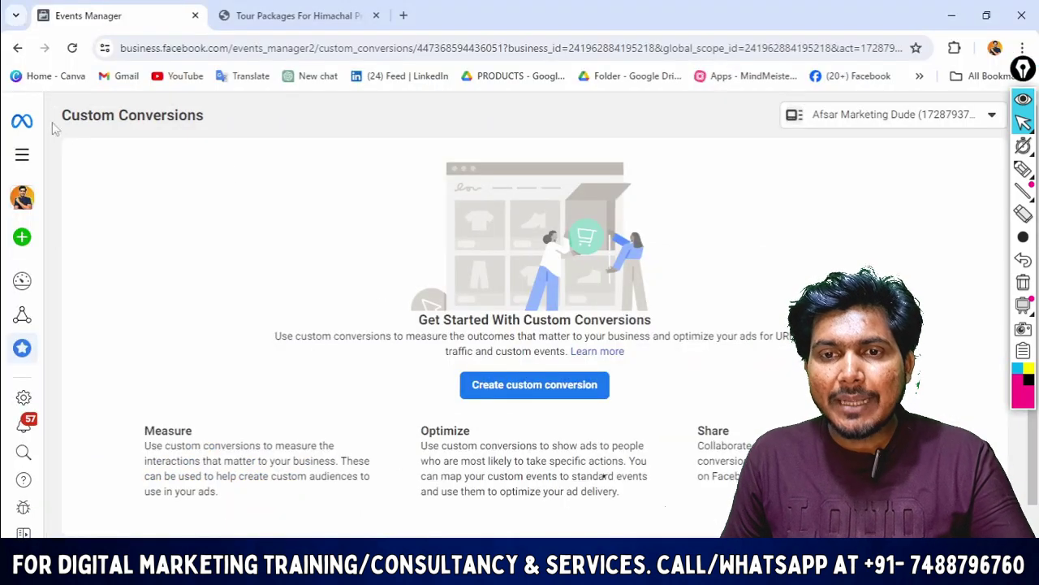
Go from Events Manager to Ads Manager and create a campaign with the Sales objective and the manual sales campaign setup.
click(22, 154)
click(127, 209)
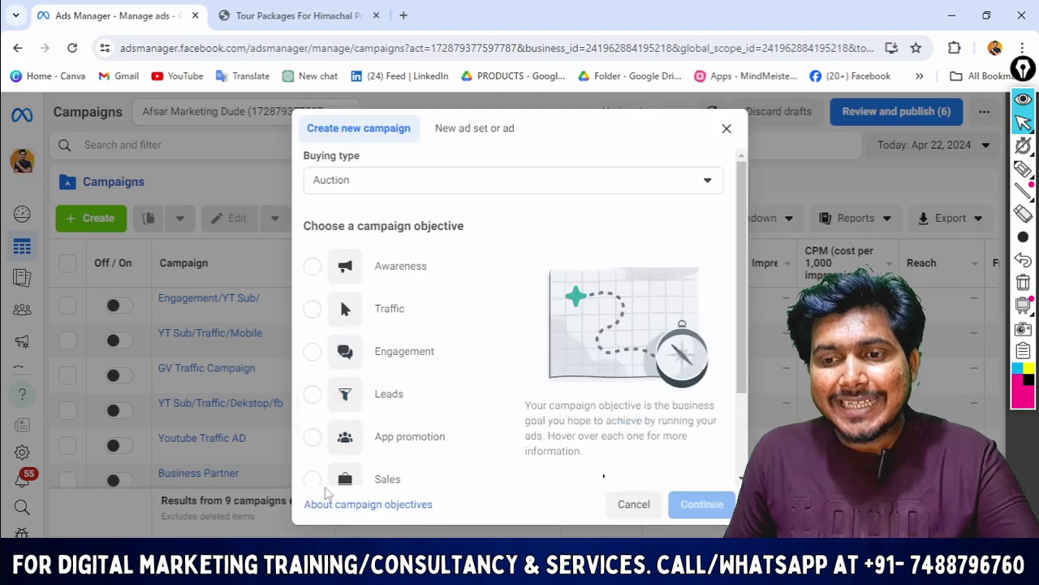
click(378, 478)
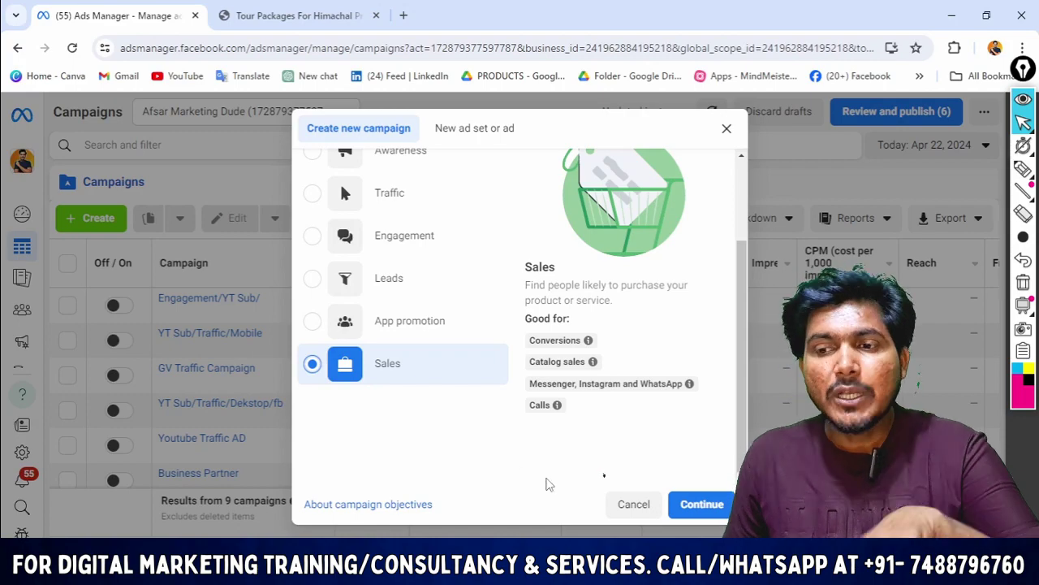
click(701, 503)
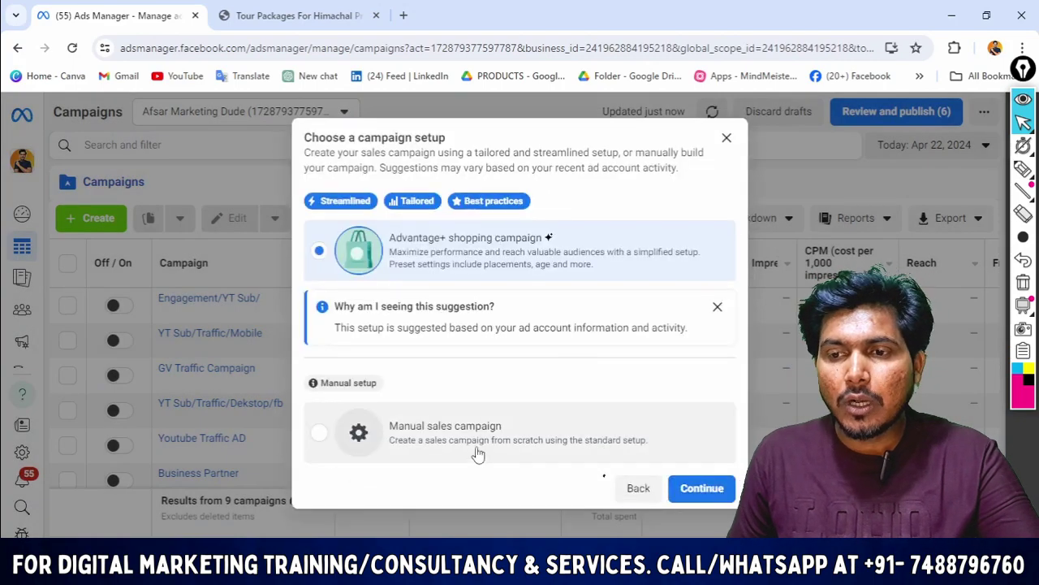
click(476, 439)
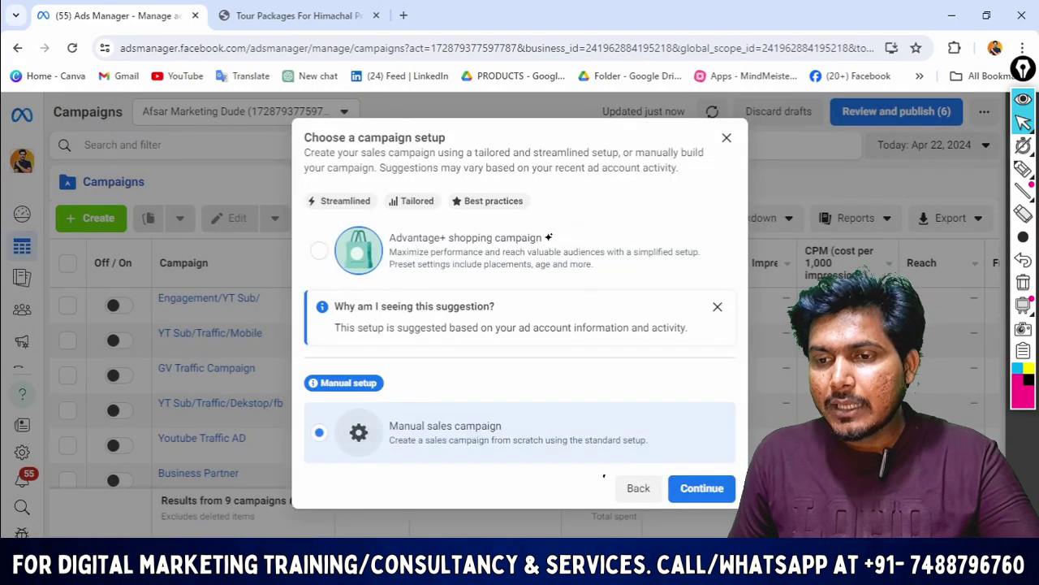
click(700, 487)
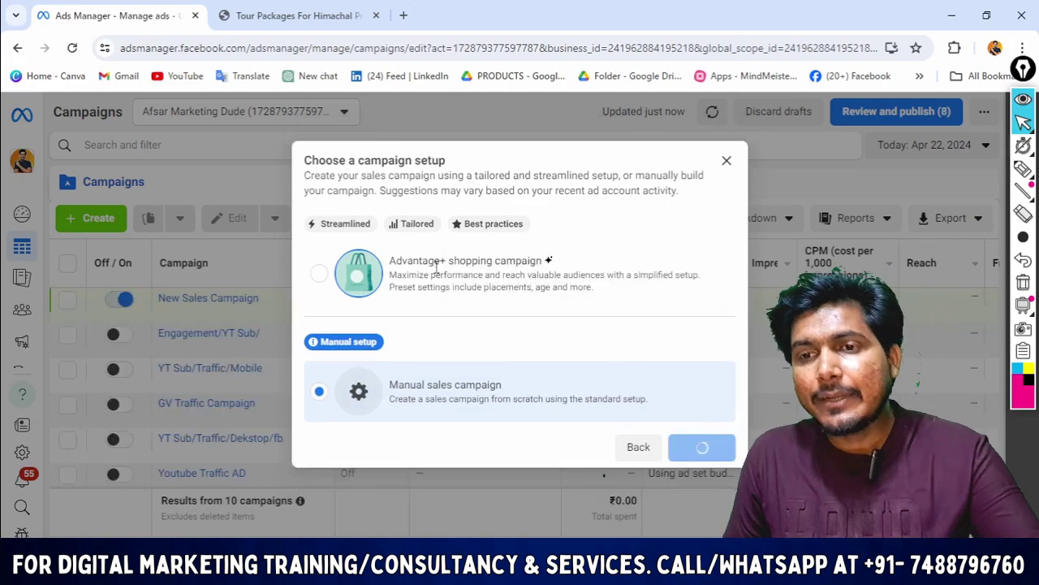
Review the new sales campaign's details, catalog ads, A/B test and campaign budget settings.
scroll(406, 289, down, 5)
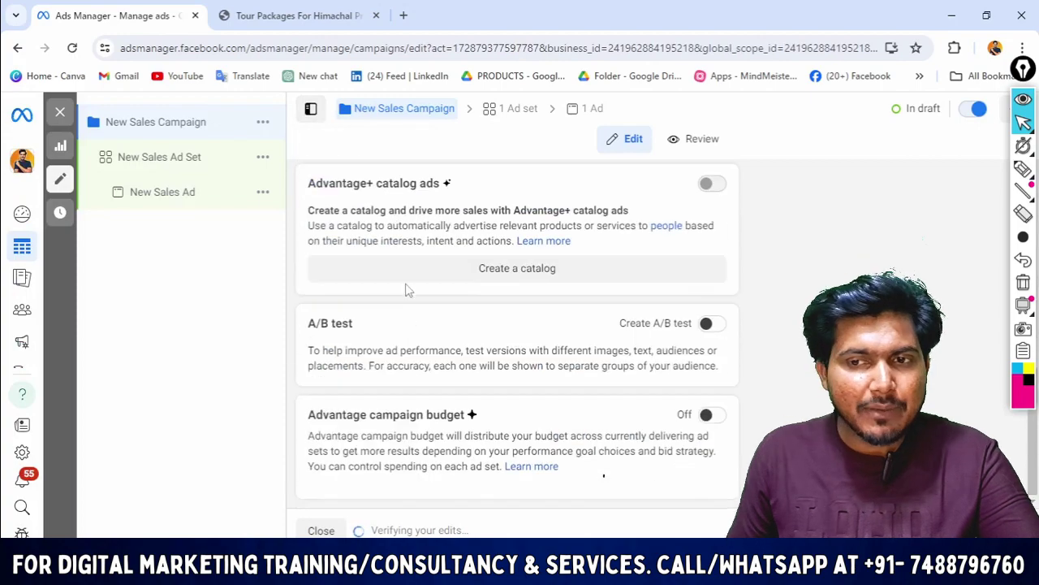
scroll(435, 329, up, 4)
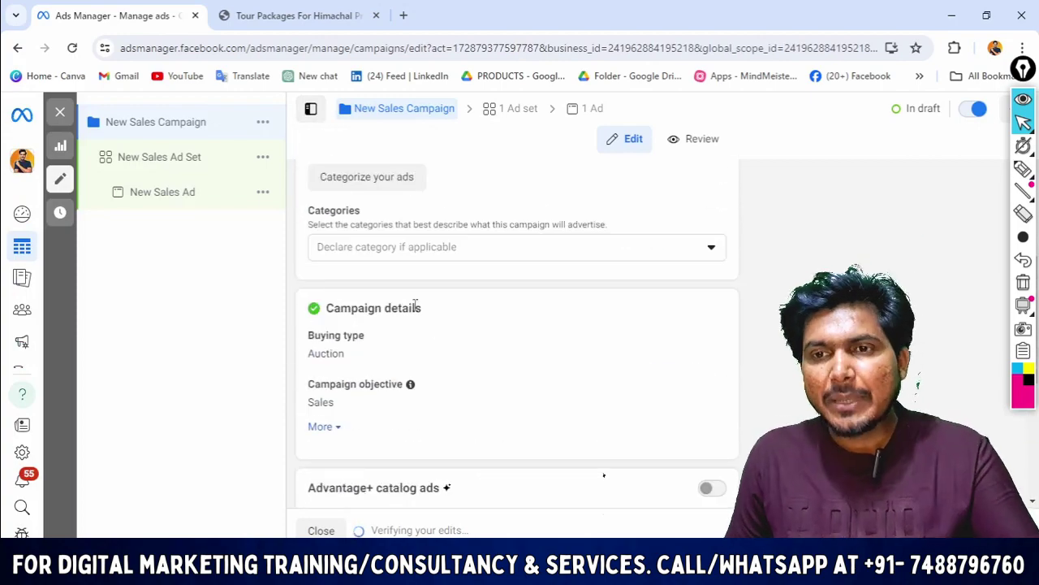
scroll(426, 219, down, 4)
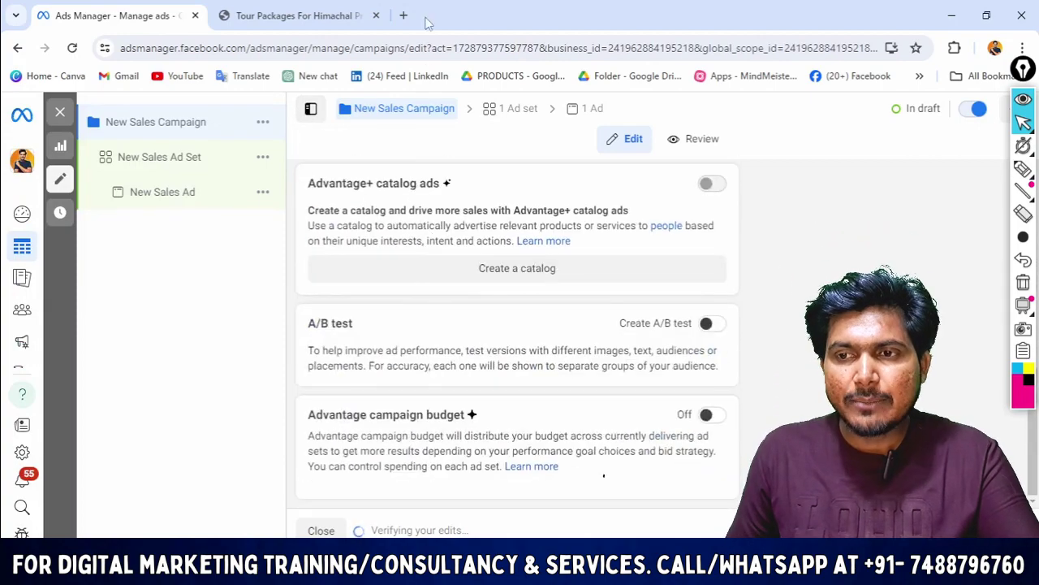
Open the new sales ad set and review its conversion location, performance goal, pixel and conversion event settings.
click(508, 116)
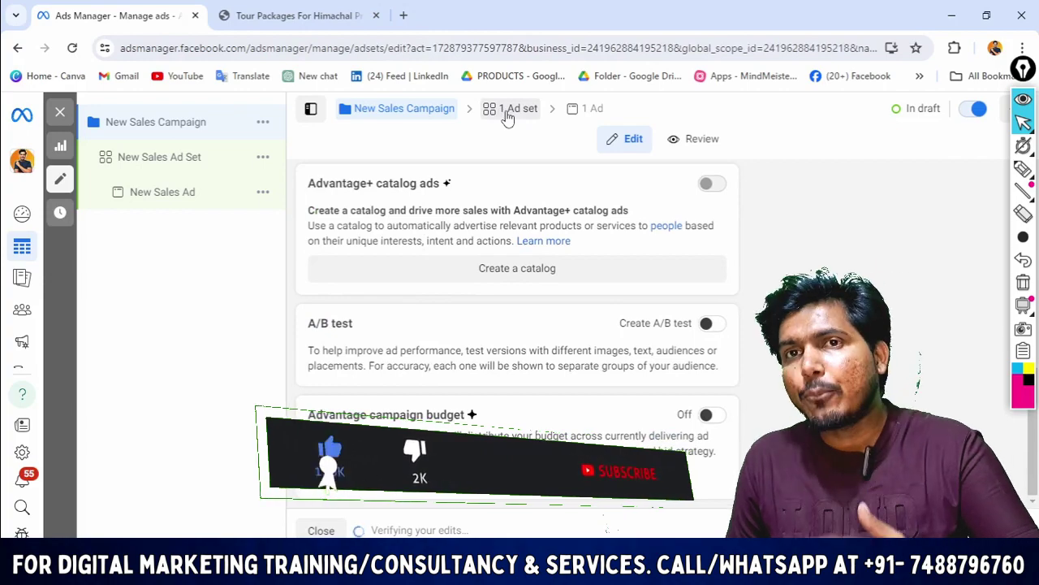
scroll(548, 197, down, 1)
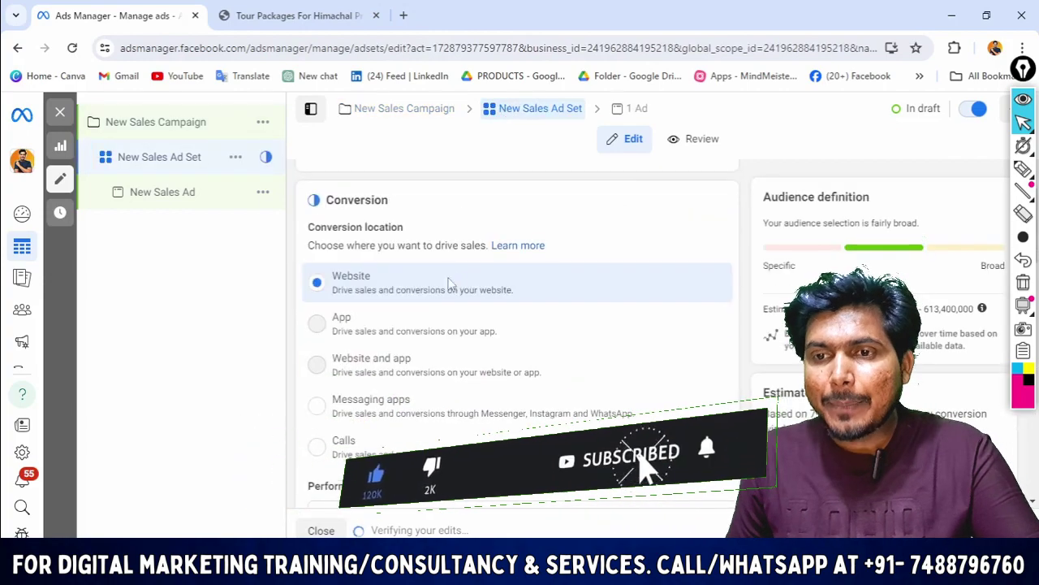
scroll(417, 313, down, 3)
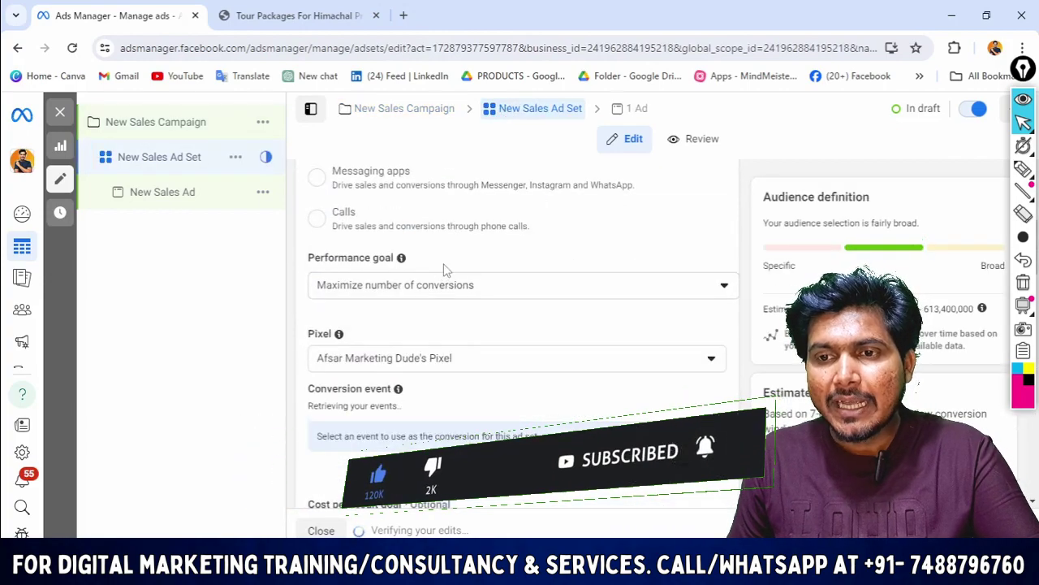
scroll(445, 269, down, 3)
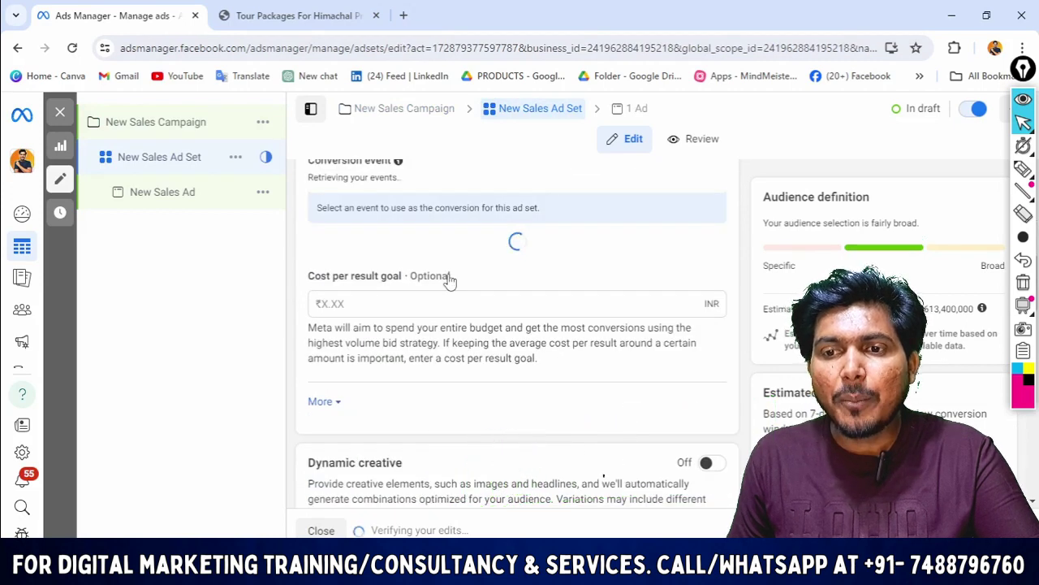
scroll(450, 279, up, 4)
scroll(442, 299, down, 1)
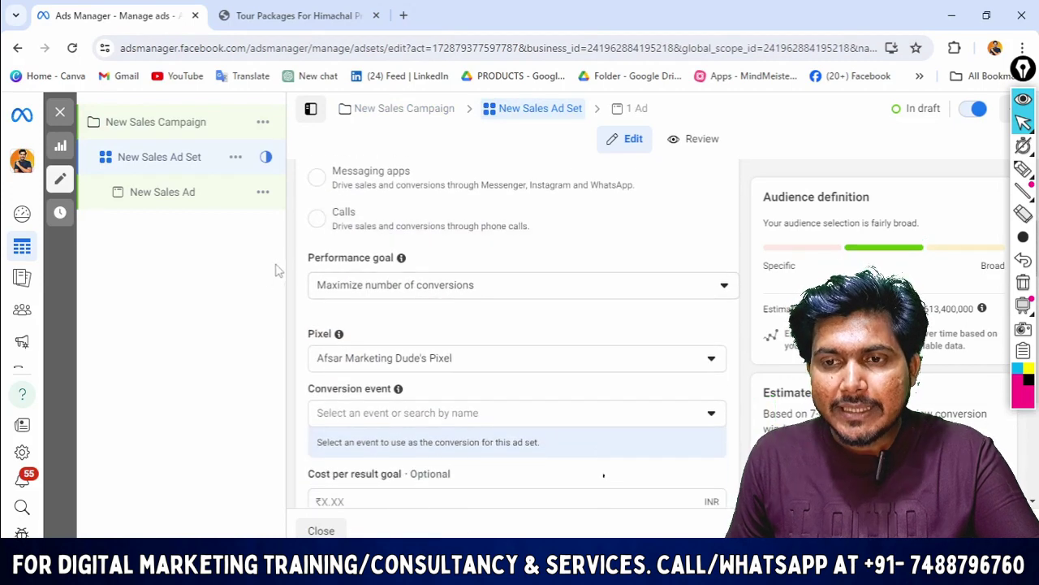
Examine the ad set's performance goal options and choose Maximize number of conversions.
drag(298, 262, 401, 261)
click(456, 261)
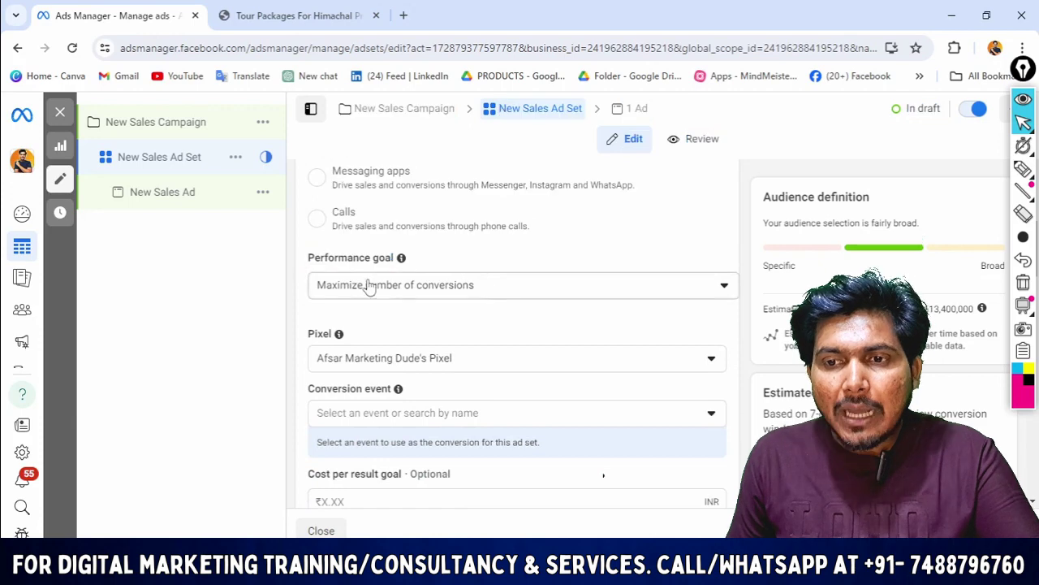
drag(310, 290, 576, 290)
click(579, 291)
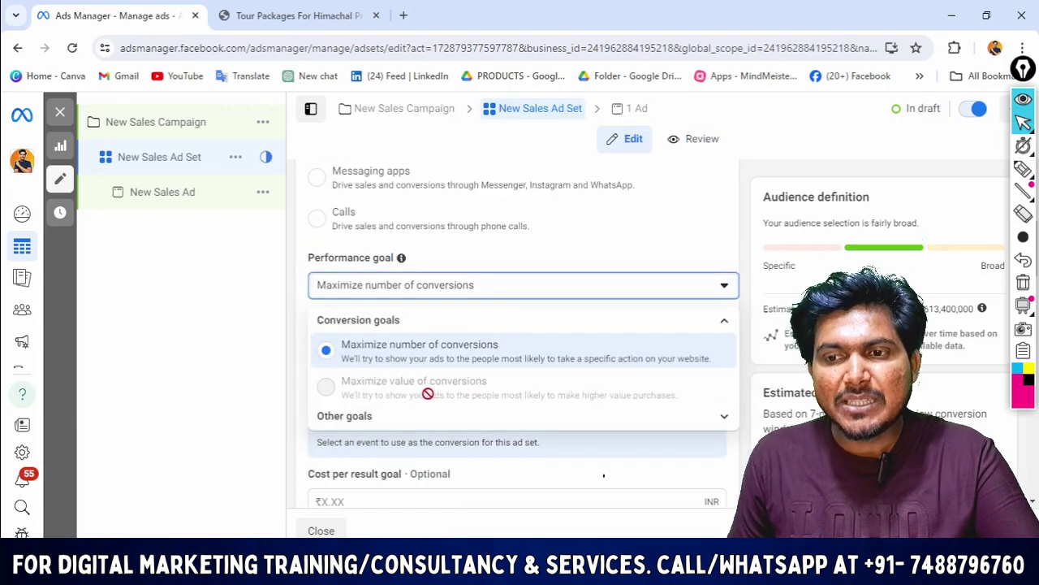
click(353, 345)
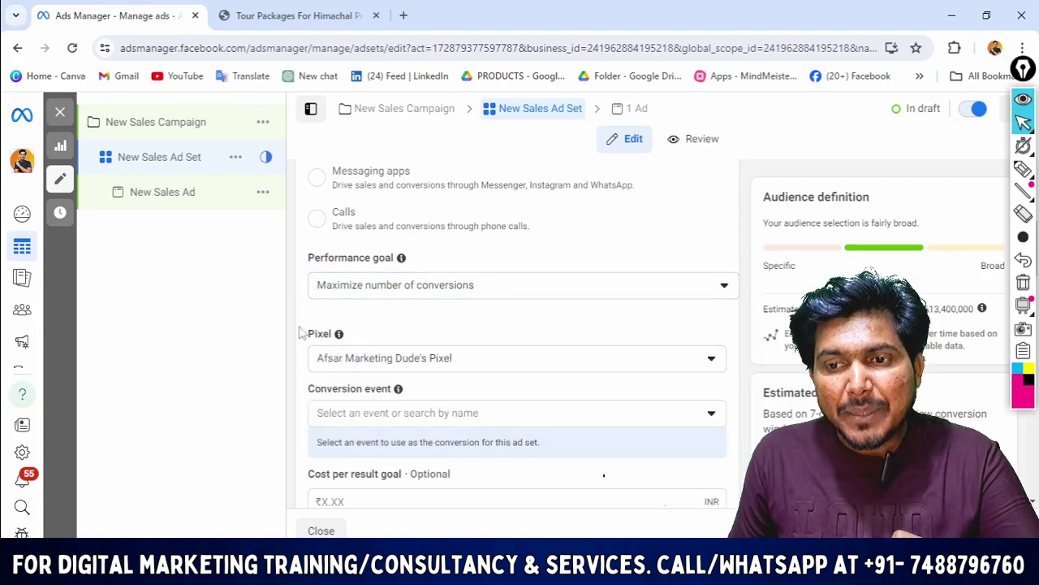
Select the account's active pixel as the ad set's conversion data source.
drag(301, 332, 394, 348)
click(512, 319)
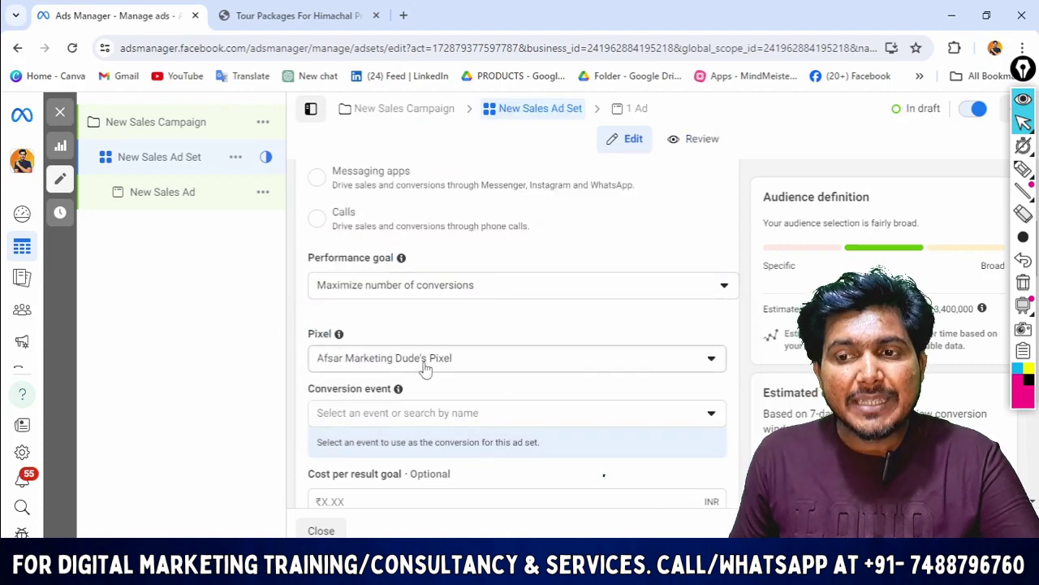
scroll(561, 369, down, 2)
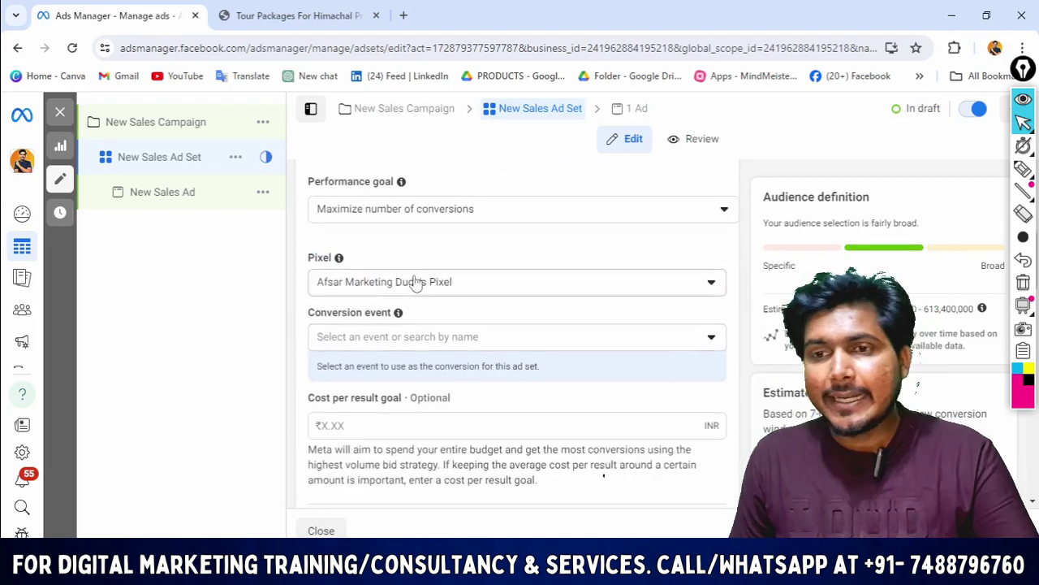
click(483, 289)
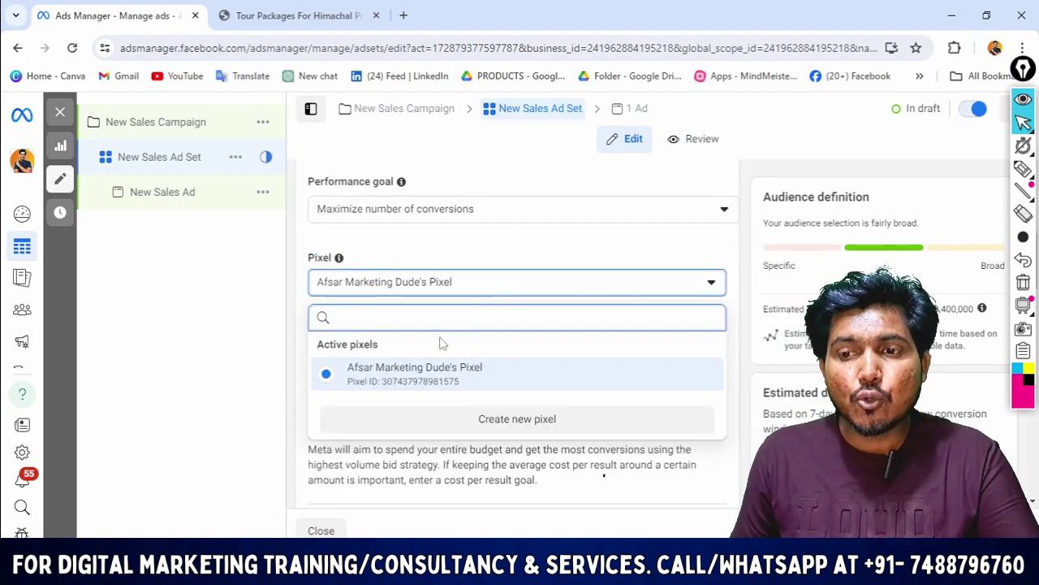
click(429, 379)
scroll(471, 341, down, 2)
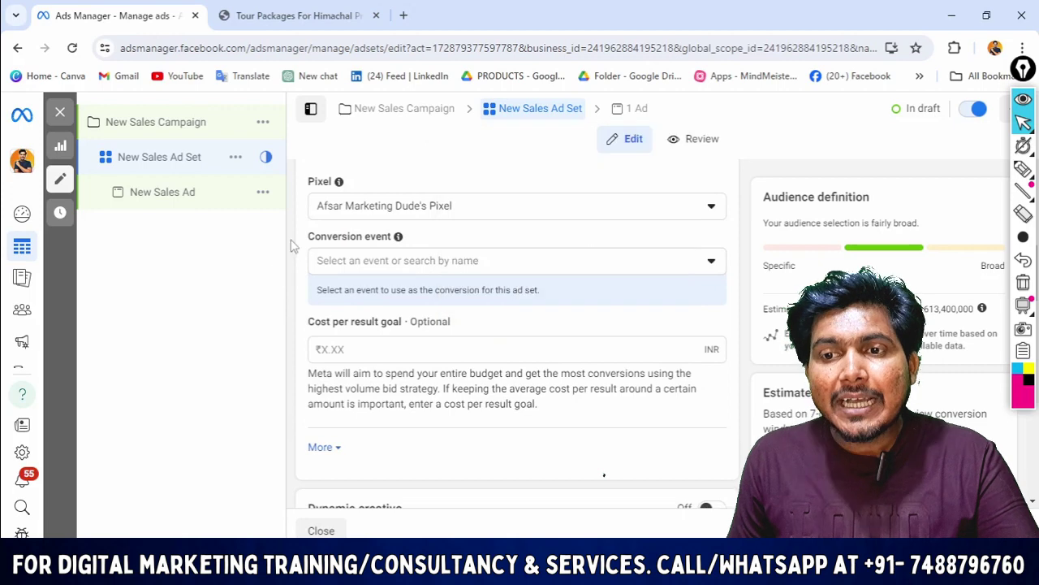
Examine the active and inactive standard events and the custom conversion option available as the ad set's conversion event.
drag(294, 246, 422, 258)
click(225, 309)
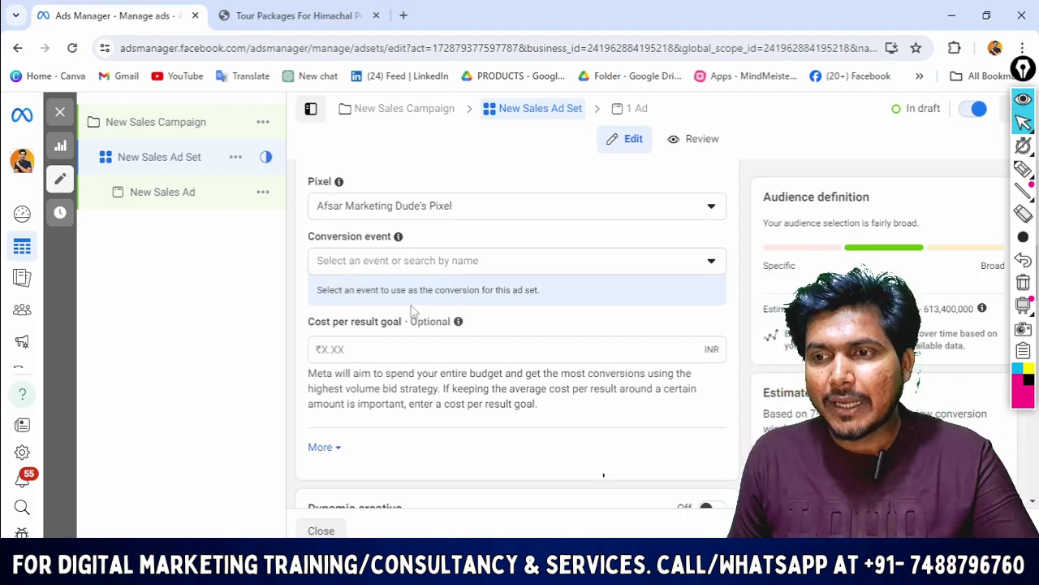
click(701, 274)
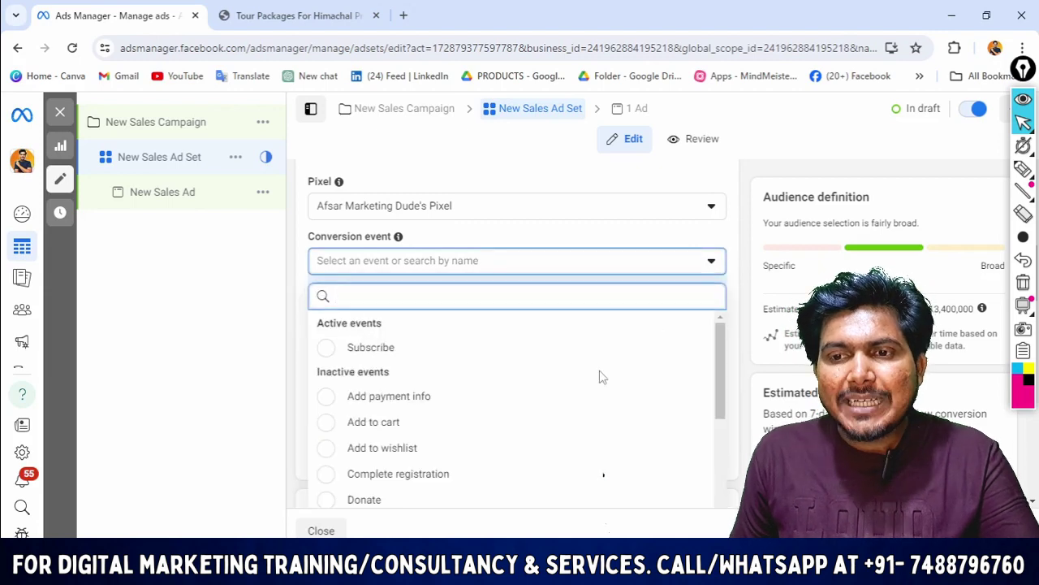
scroll(422, 341, down, 2)
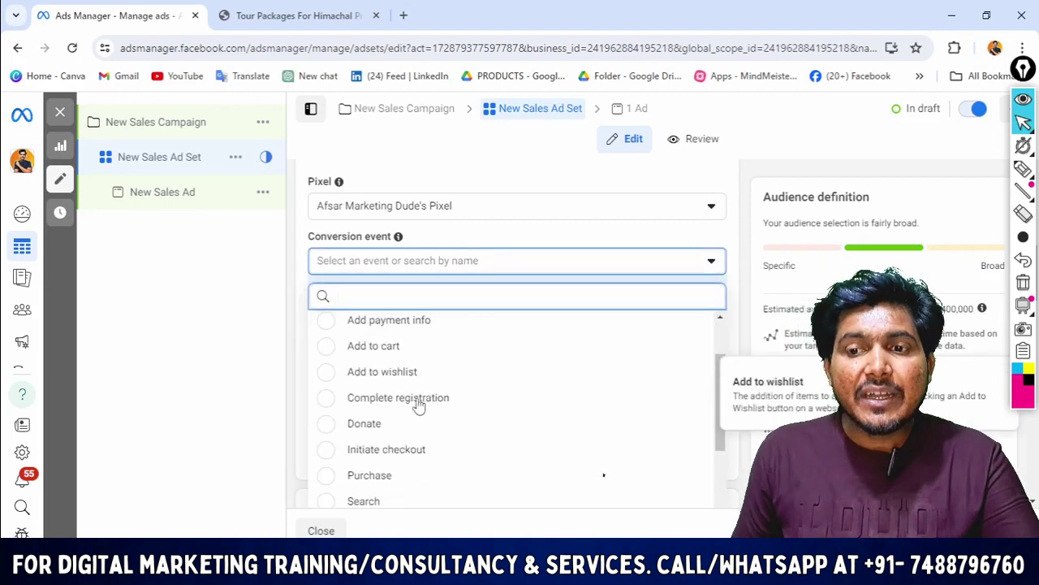
scroll(417, 439, down, 3)
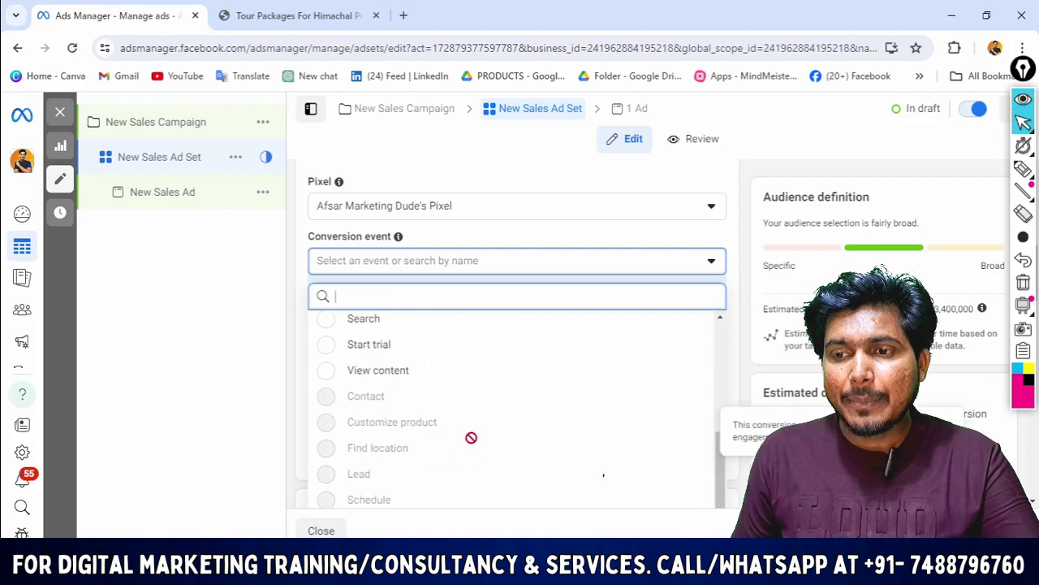
scroll(469, 424, up, 5)
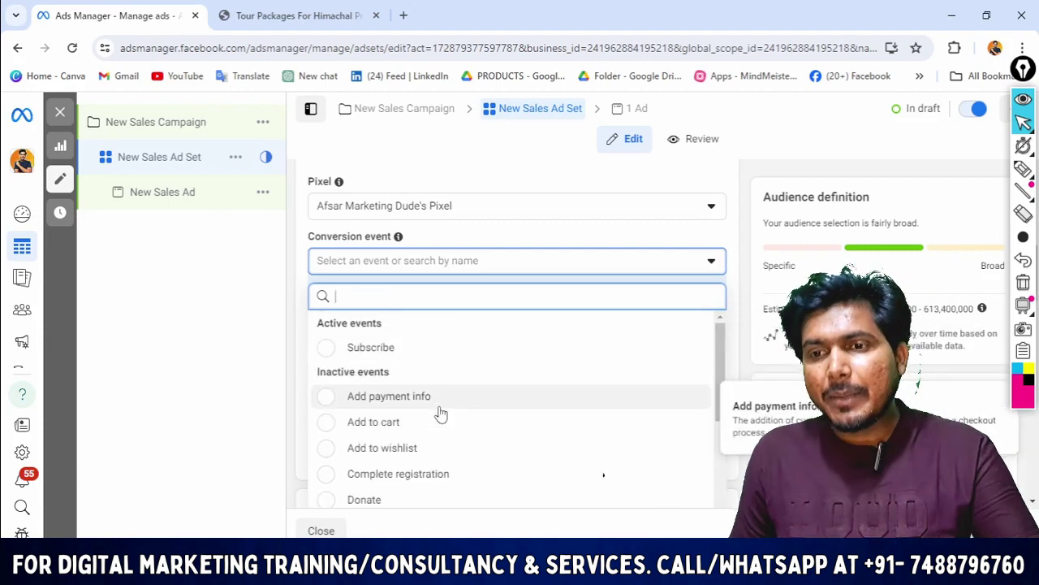
scroll(398, 437, down, 1)
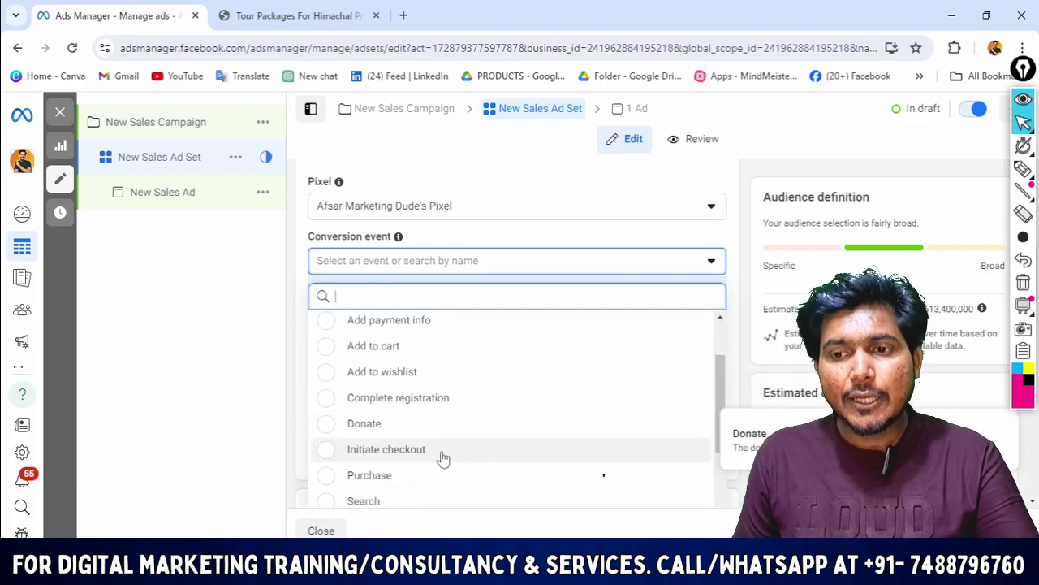
scroll(412, 452, down, 2)
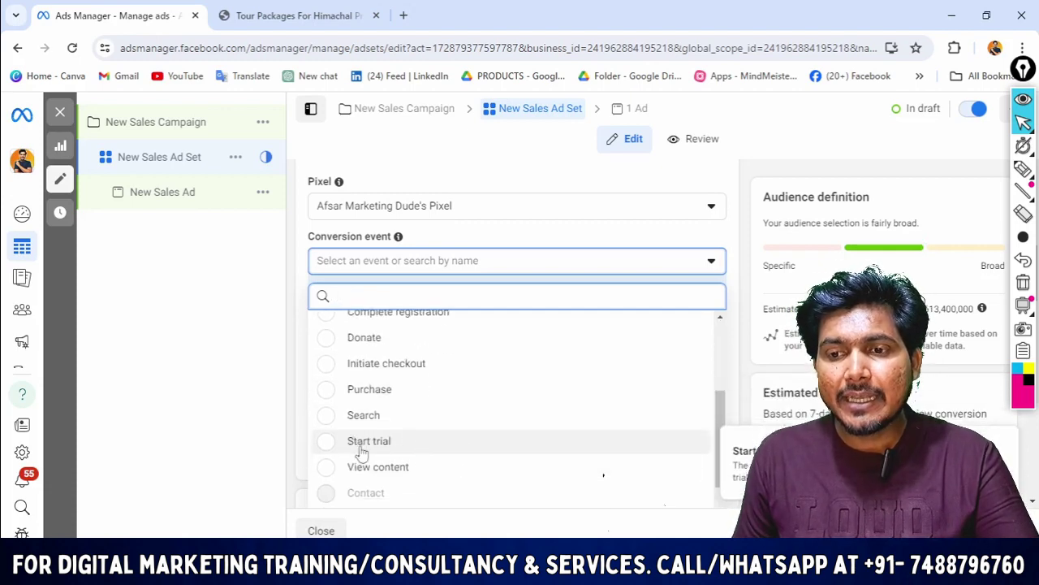
scroll(502, 454, down, 4)
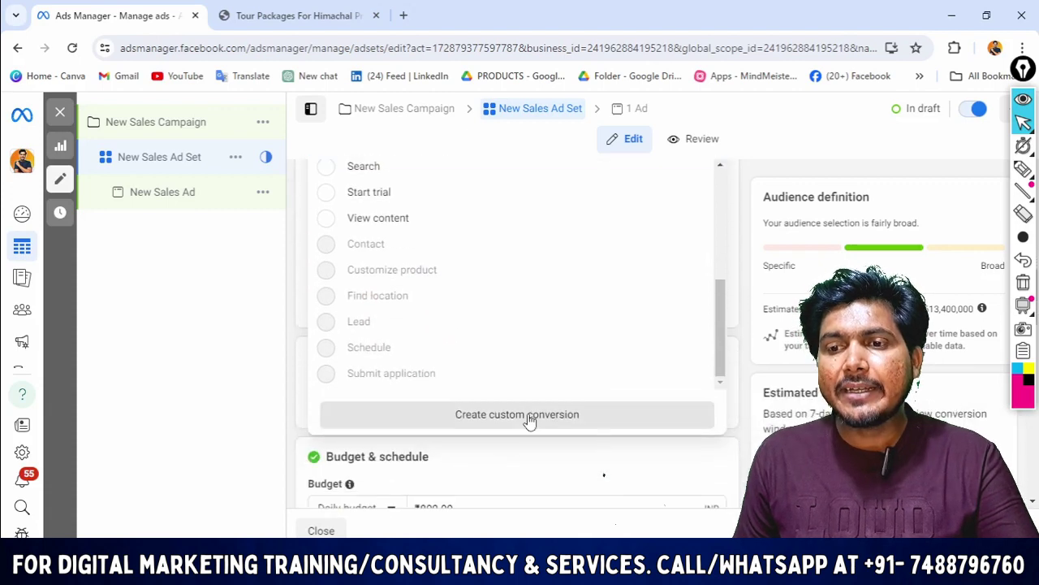
scroll(495, 354, up, 10)
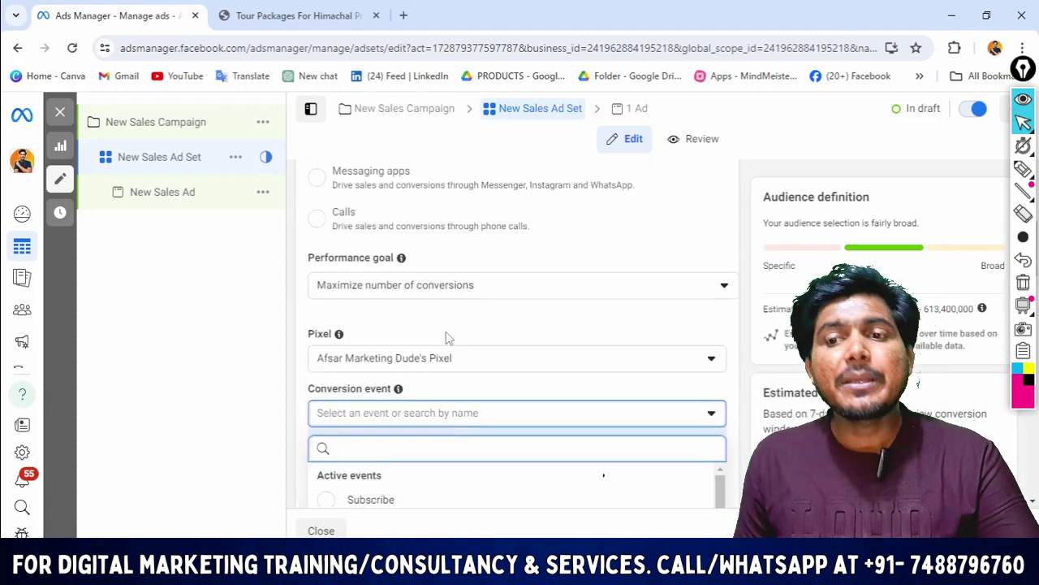
Set the ad set's conversion event to Purchase and dismiss the engaged-view attribution recommendation.
scroll(461, 394, down, 3)
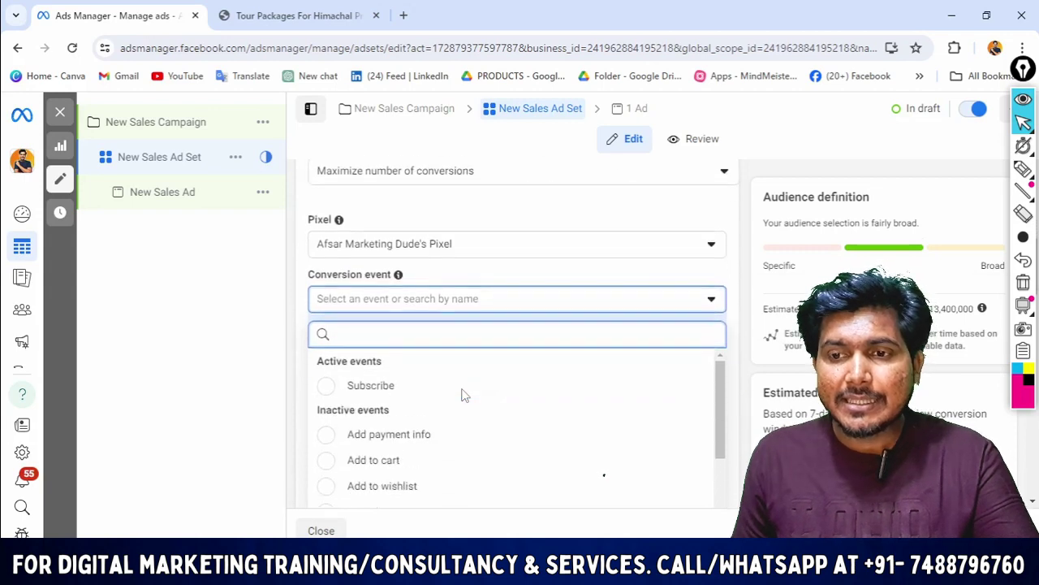
scroll(421, 439, down, 3)
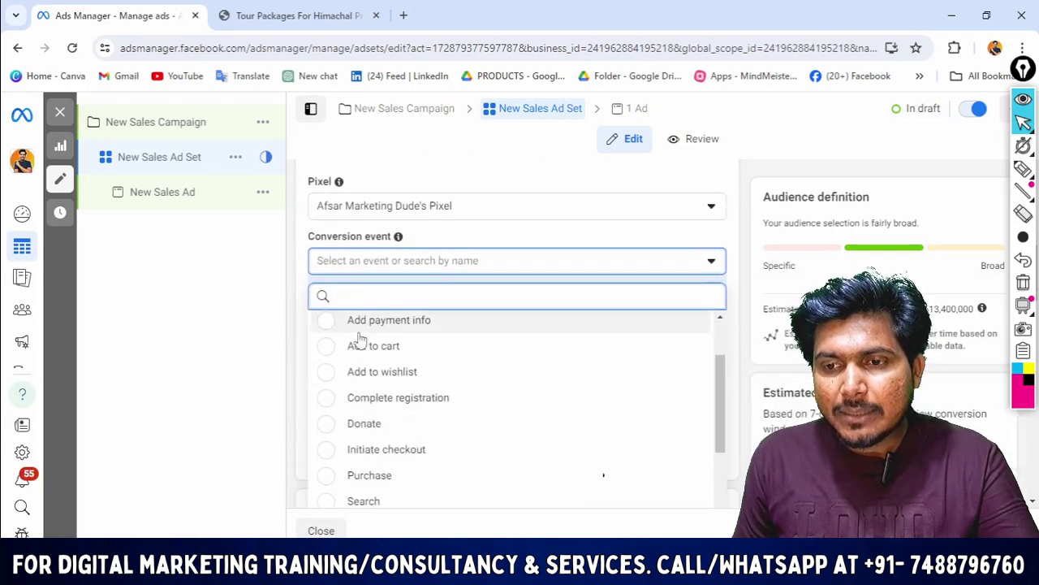
click(369, 398)
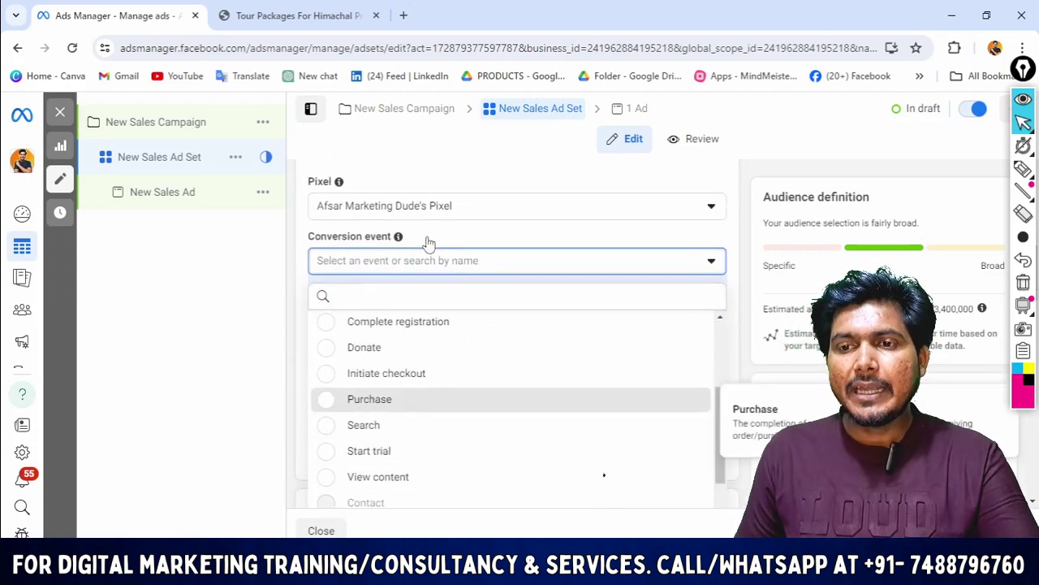
scroll(461, 317, up, 2)
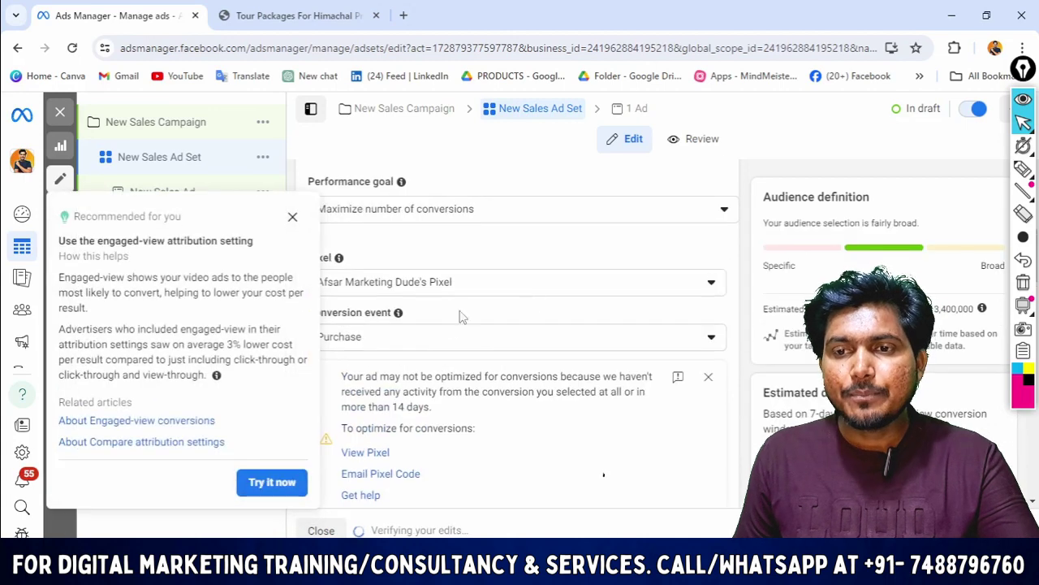
click(291, 217)
Review the ad set's cost per result goal, dynamic creative, and budget and schedule settings.
scroll(480, 403, down, 2)
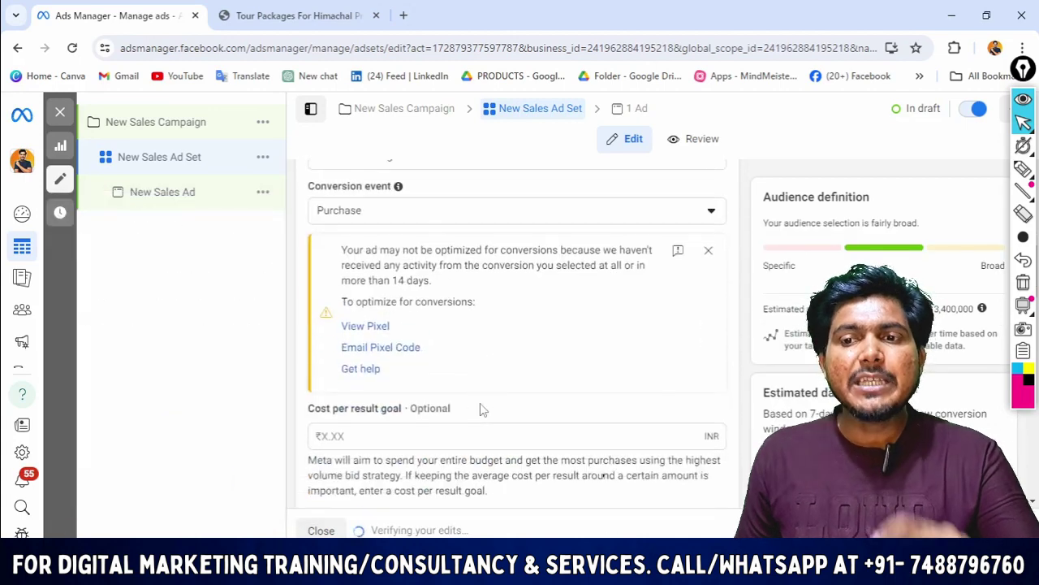
scroll(484, 458, up, 2)
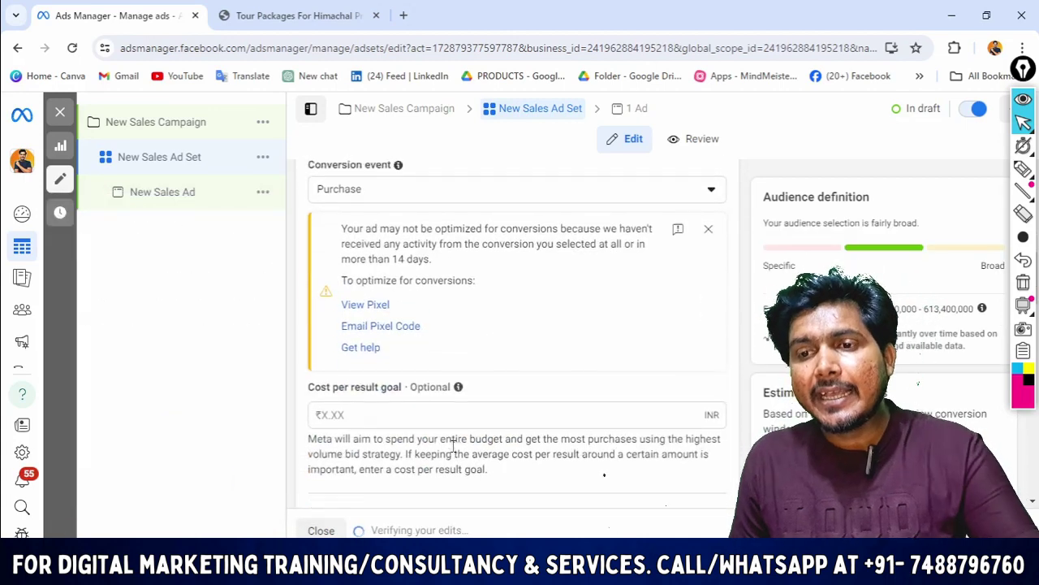
scroll(418, 373, down, 2)
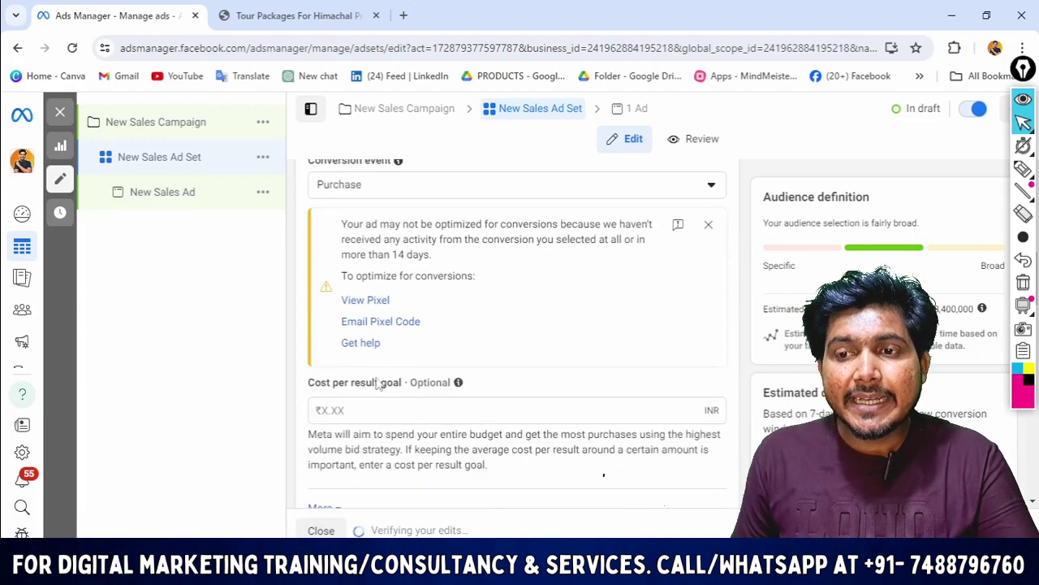
scroll(377, 385, down, 8)
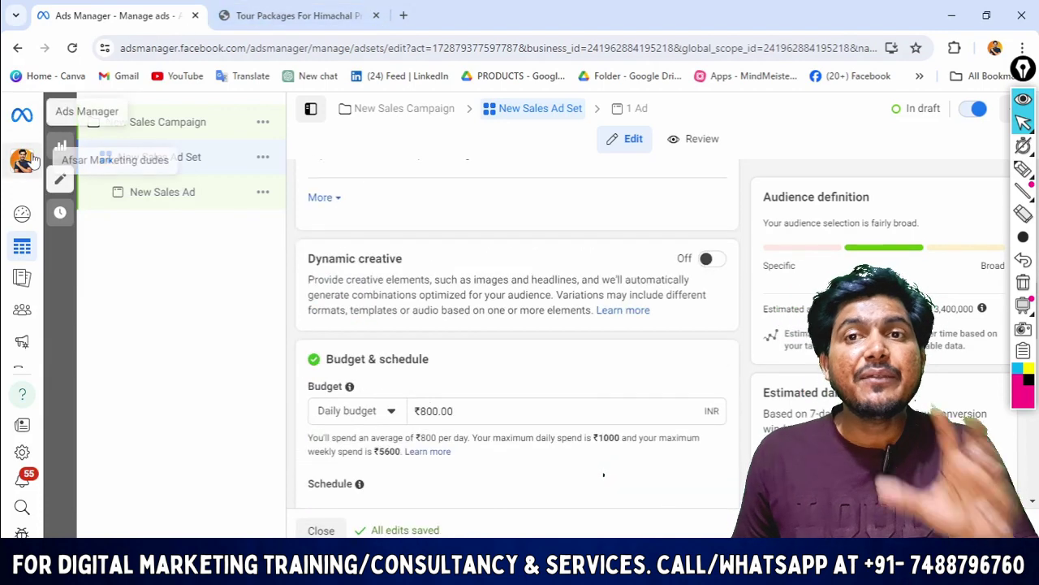
scroll(399, 308, up, 8)
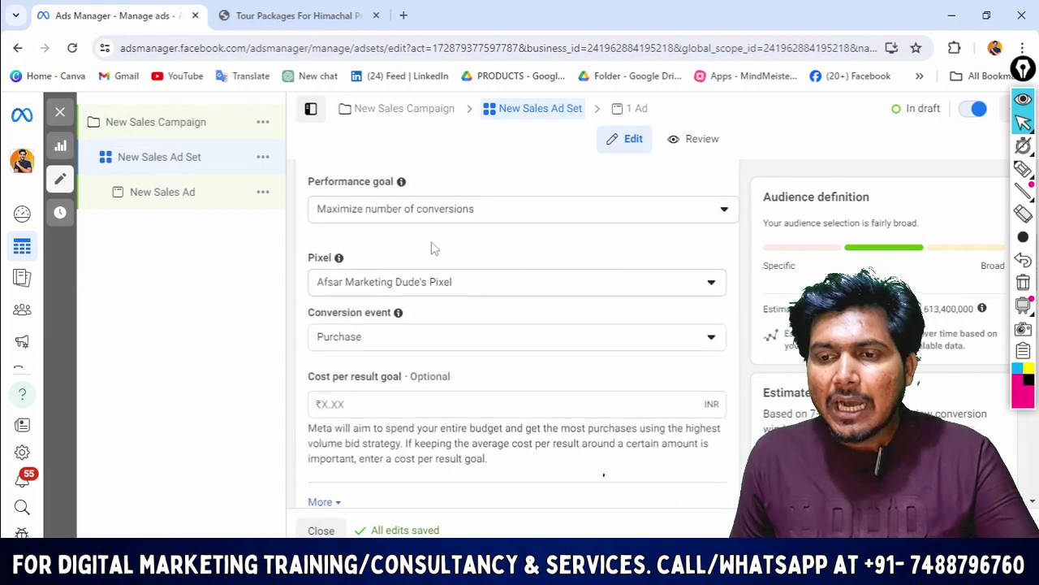
scroll(509, 352, down, 20)
scroll(524, 387, up, 15)
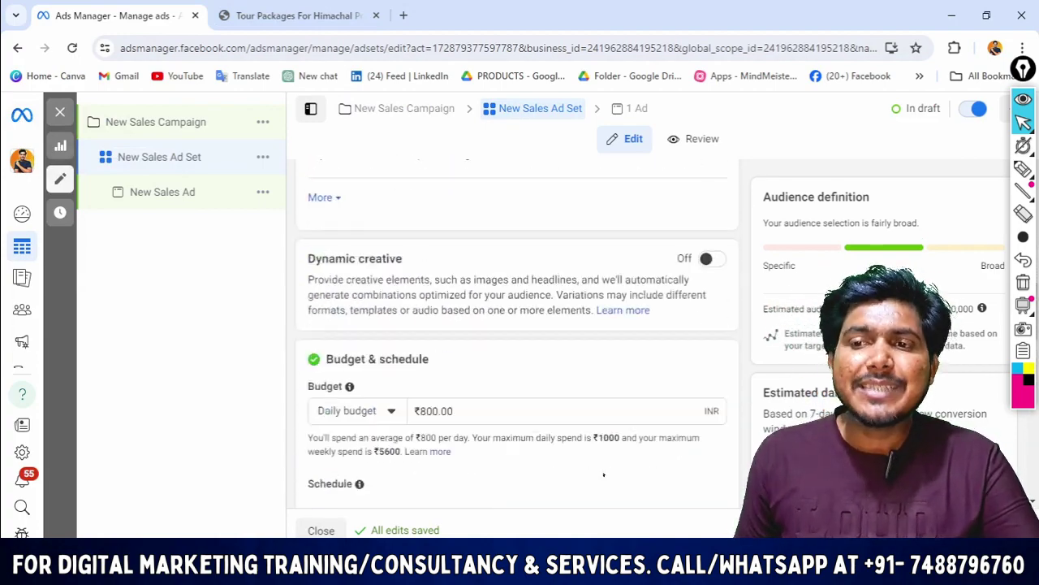
scroll(671, 302, up, 8)
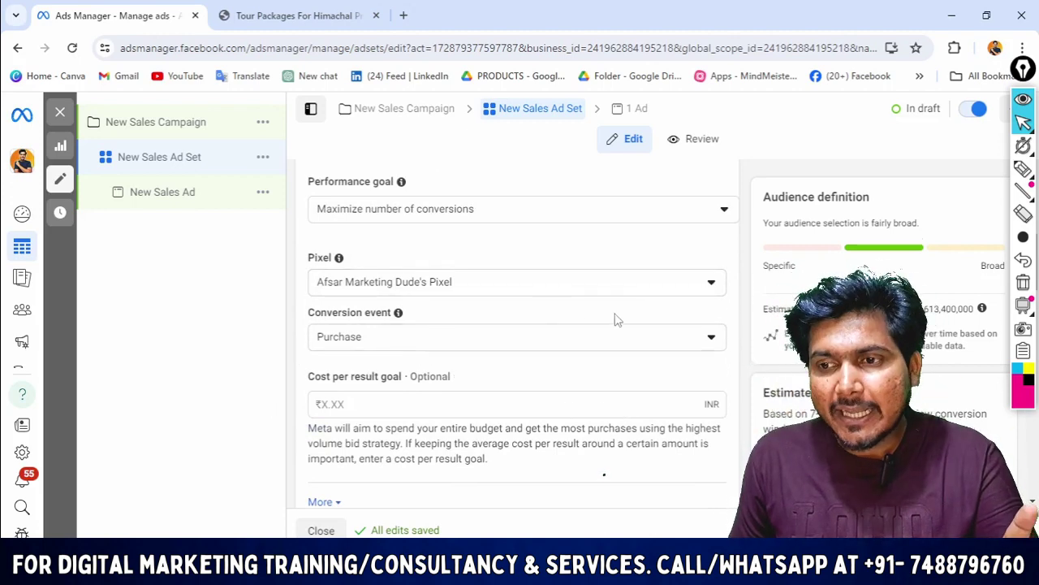
Recheck the conversion event choices and the custom conversion option, keeping Purchase as the event.
click(661, 341)
scroll(585, 341, down, 3)
scroll(614, 267, up, 2)
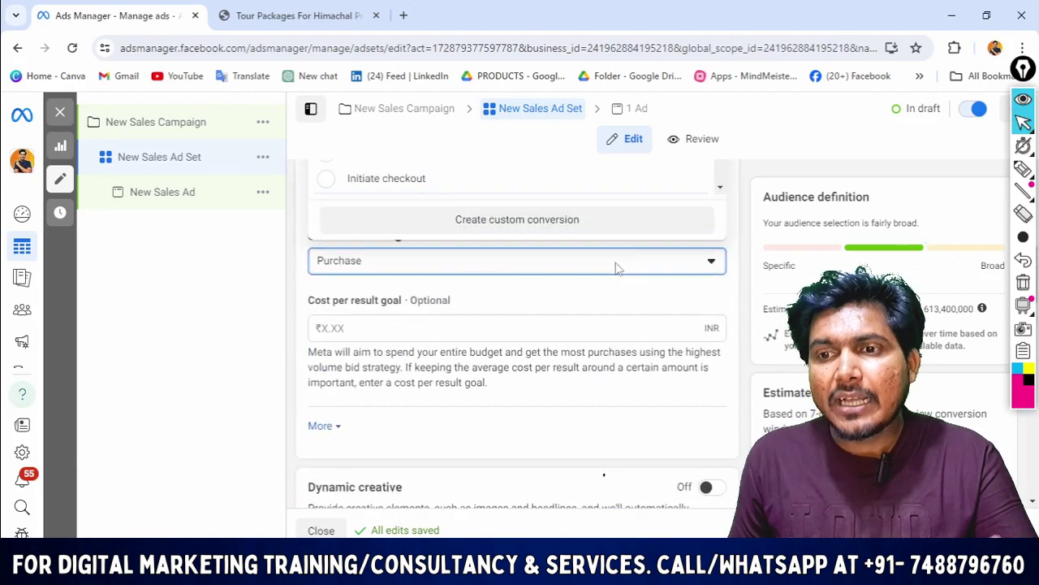
scroll(623, 259, up, 2)
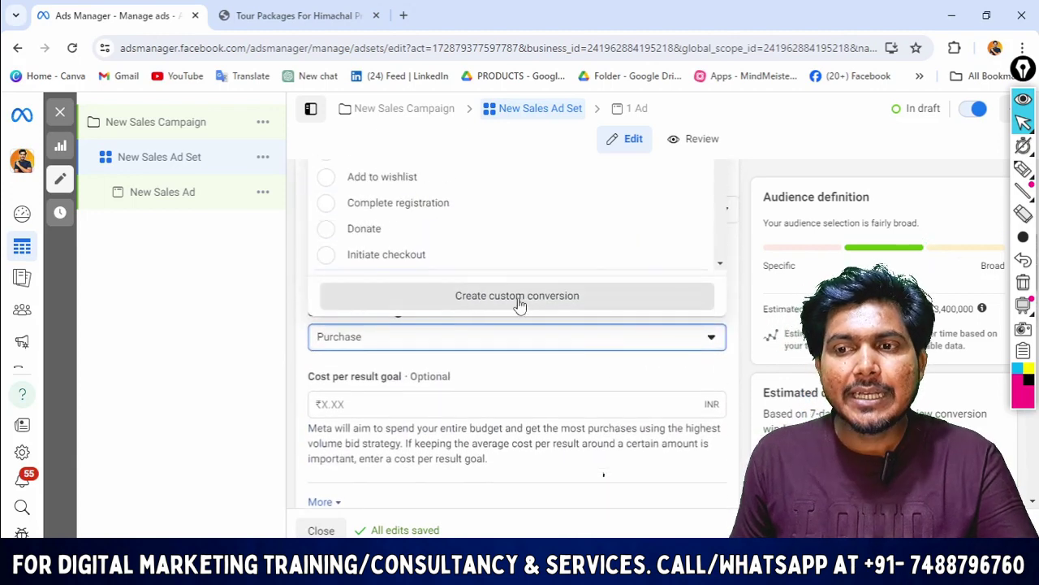
scroll(520, 305, up, 2)
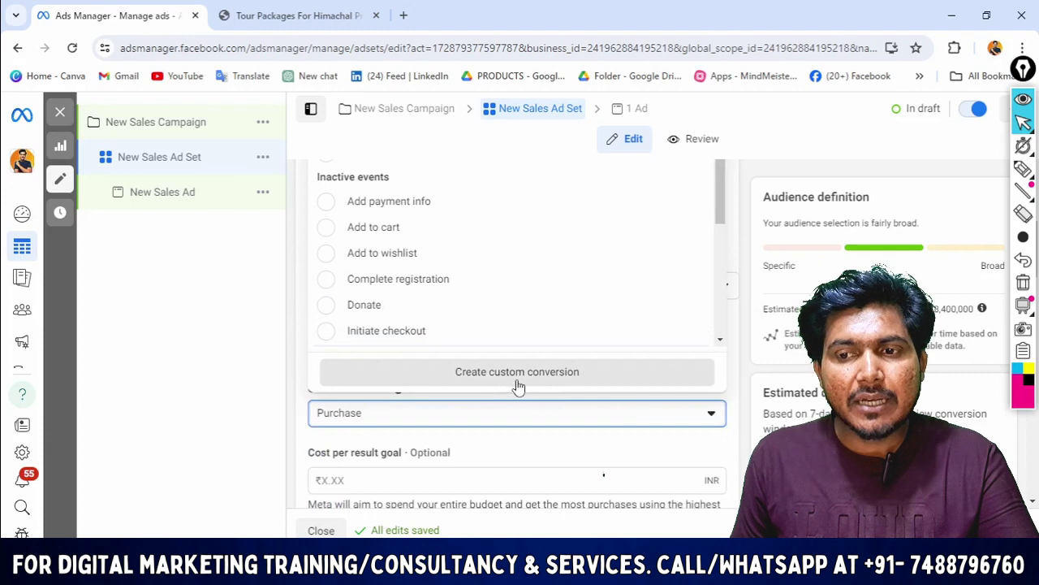
click(644, 422)
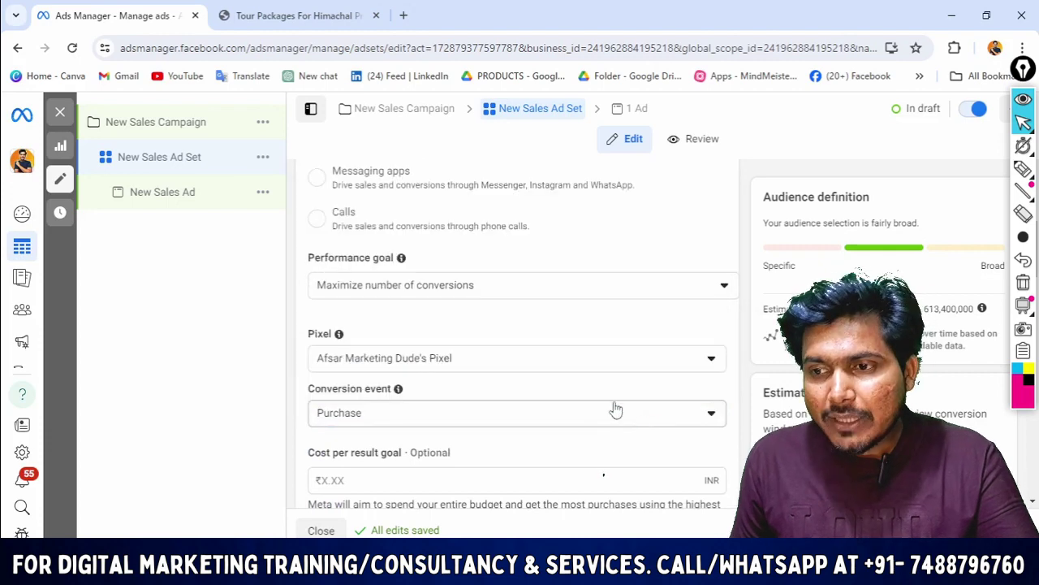
Open the custom conversion form from the conversion event choices, examine its fields, and close it without creating one.
click(710, 419)
scroll(571, 402, down, 2)
scroll(570, 402, down, 2)
scroll(509, 301, up, 3)
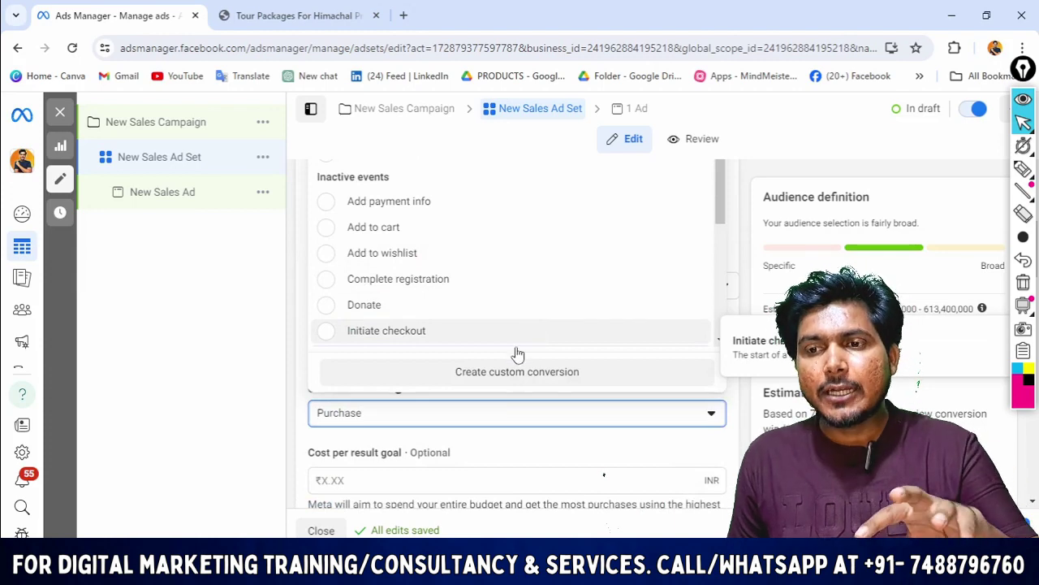
click(500, 374)
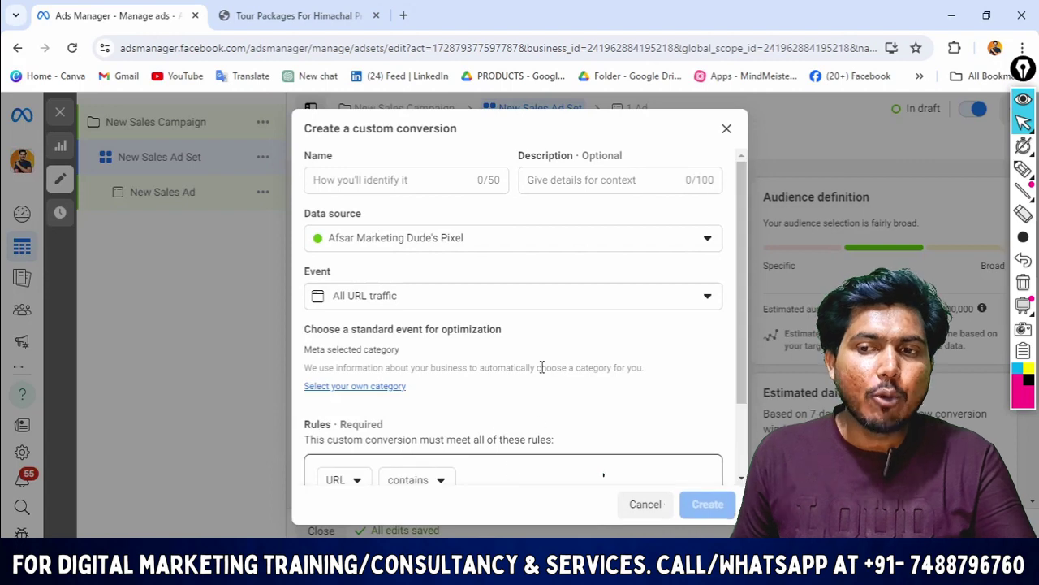
click(727, 130)
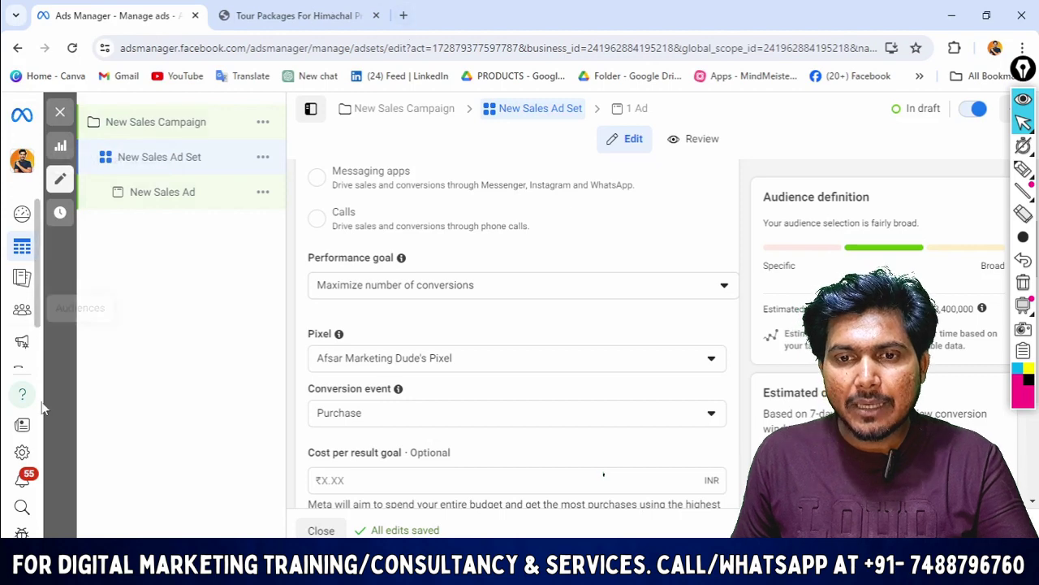
mouse_move(36, 358)
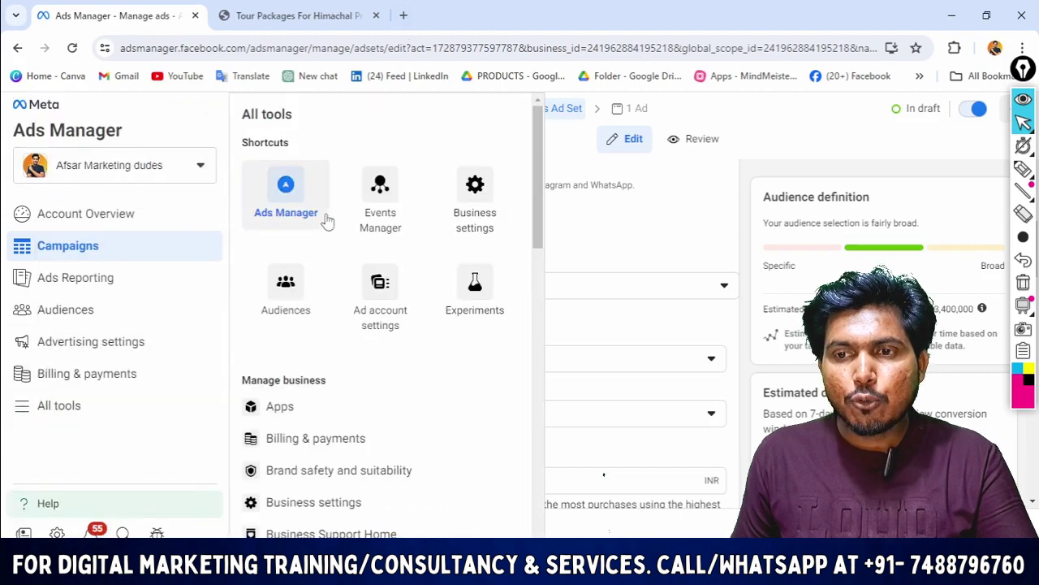
click(379, 203)
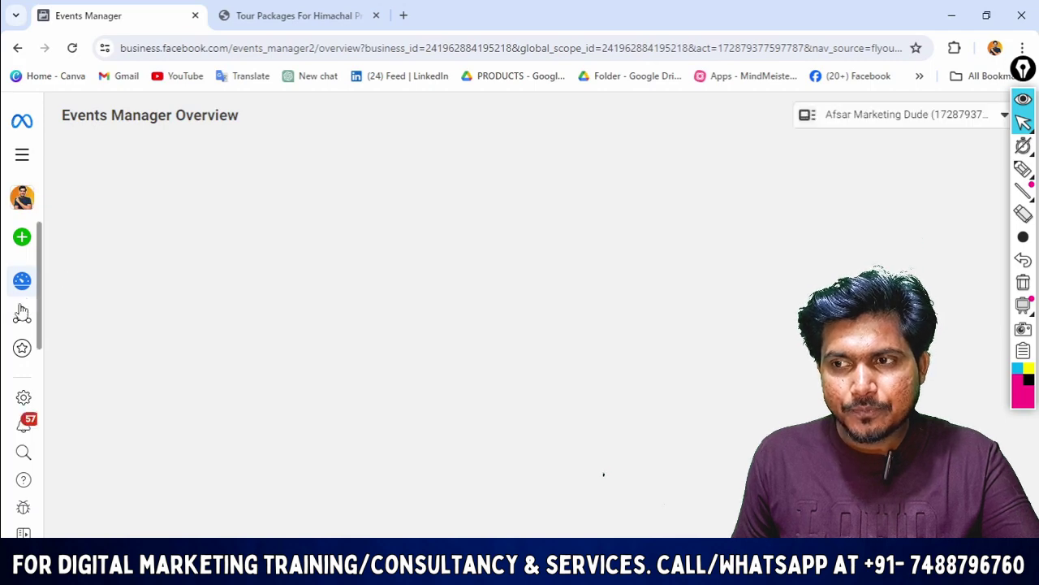
mouse_move(57, 327)
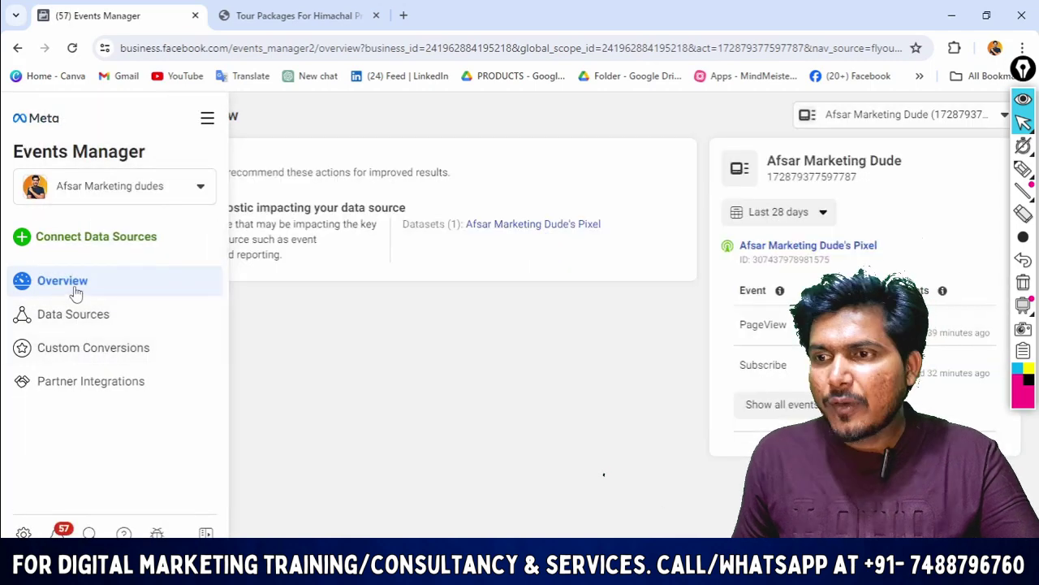
click(810, 247)
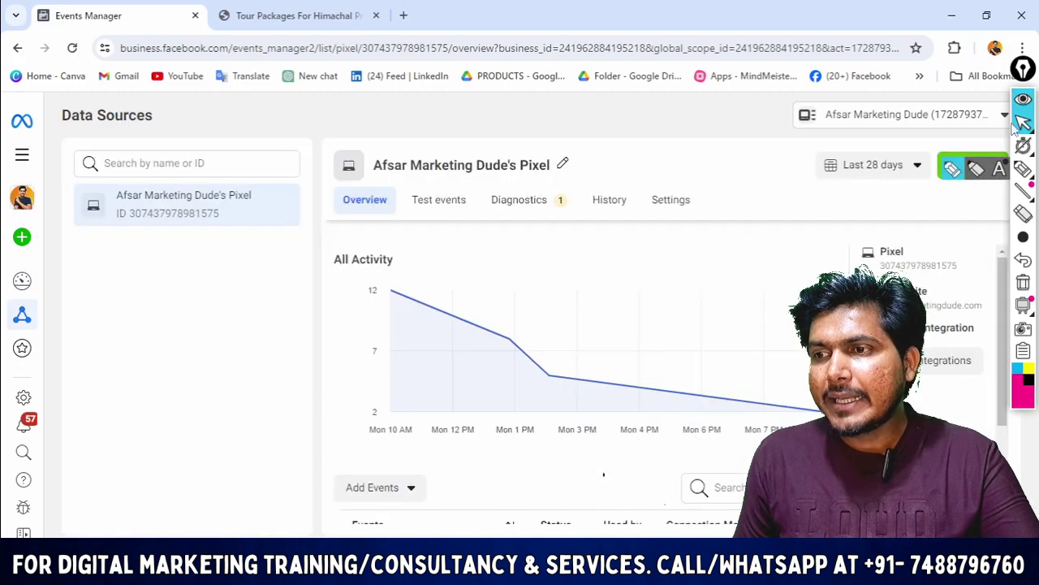
click(982, 171)
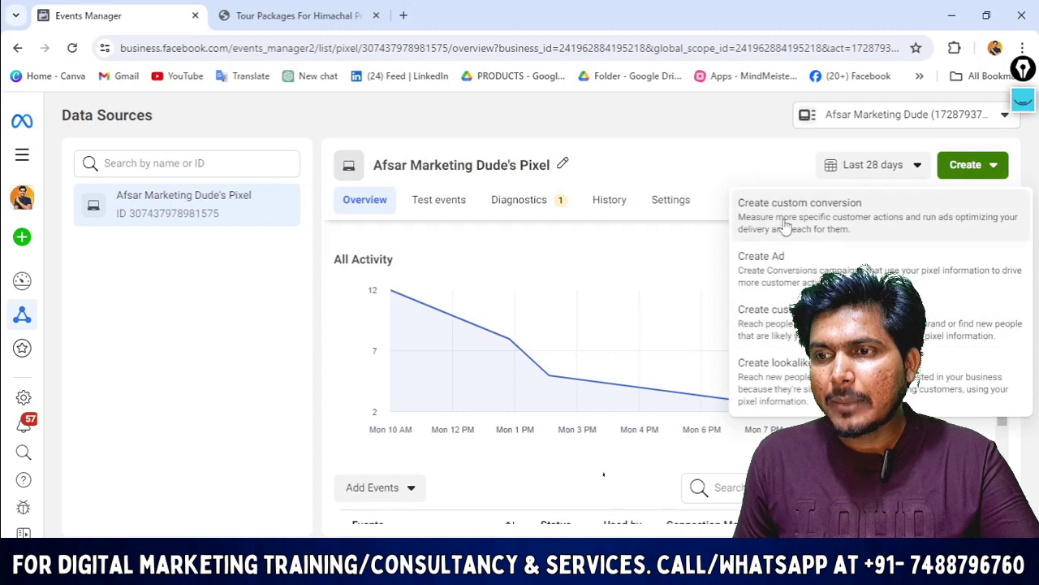
Open the Custom Conversions page, read its Measure and Optimize explanations, and start a new custom conversion.
mouse_move(24, 312)
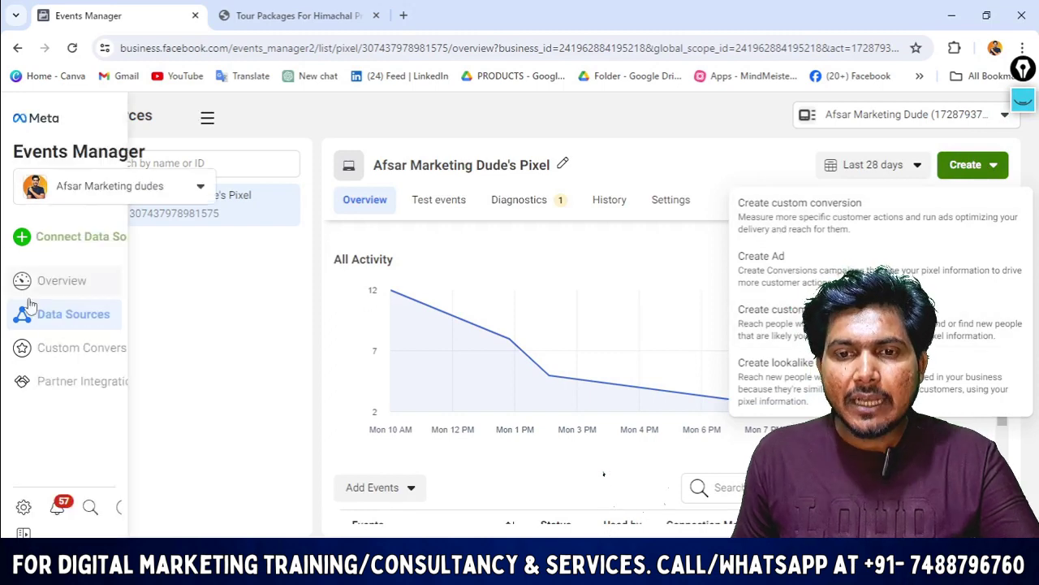
click(46, 350)
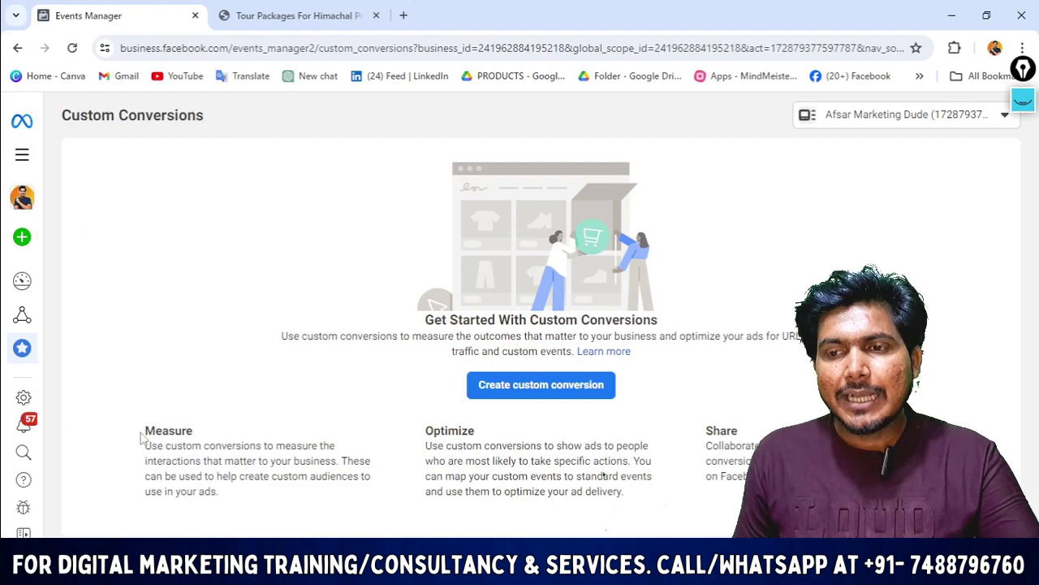
drag(397, 336, 800, 336)
drag(140, 430, 251, 431)
click(310, 427)
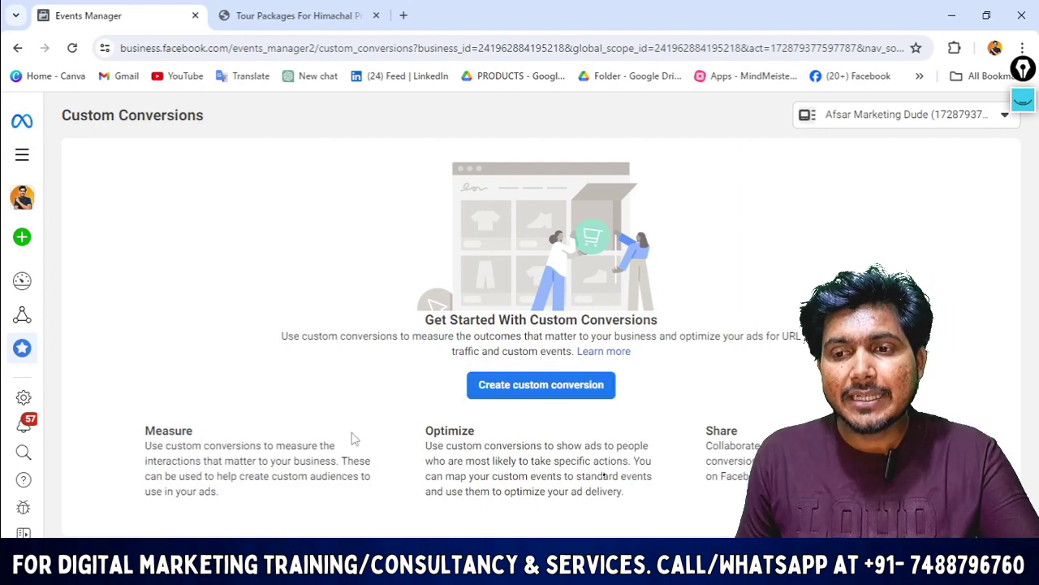
drag(410, 431, 646, 427)
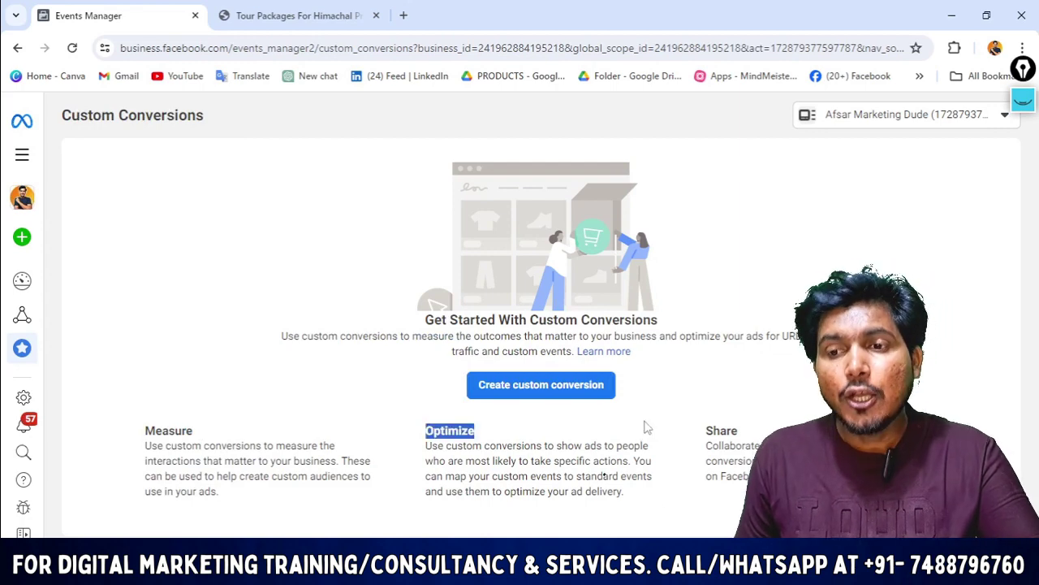
click(688, 445)
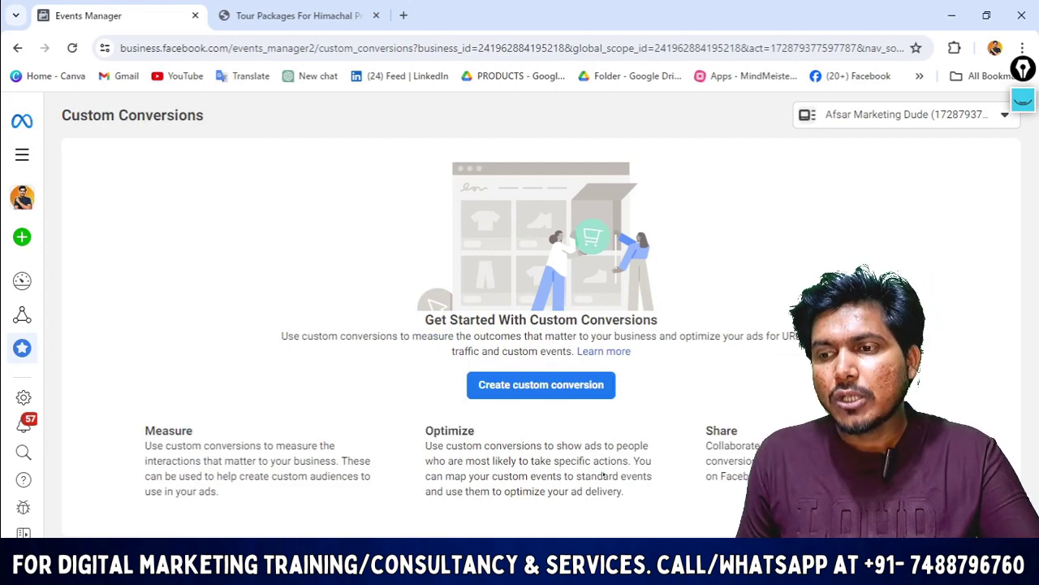
click(509, 393)
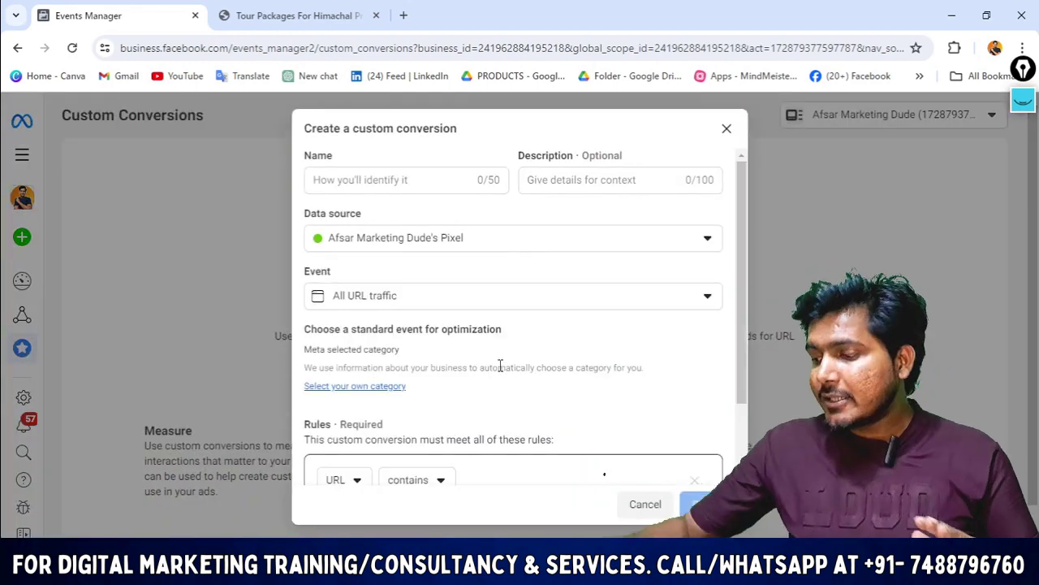
Examine the Travphile Himachal tour packages landing page, including its Get Free Quote form, package listings and FAQs.
click(284, 6)
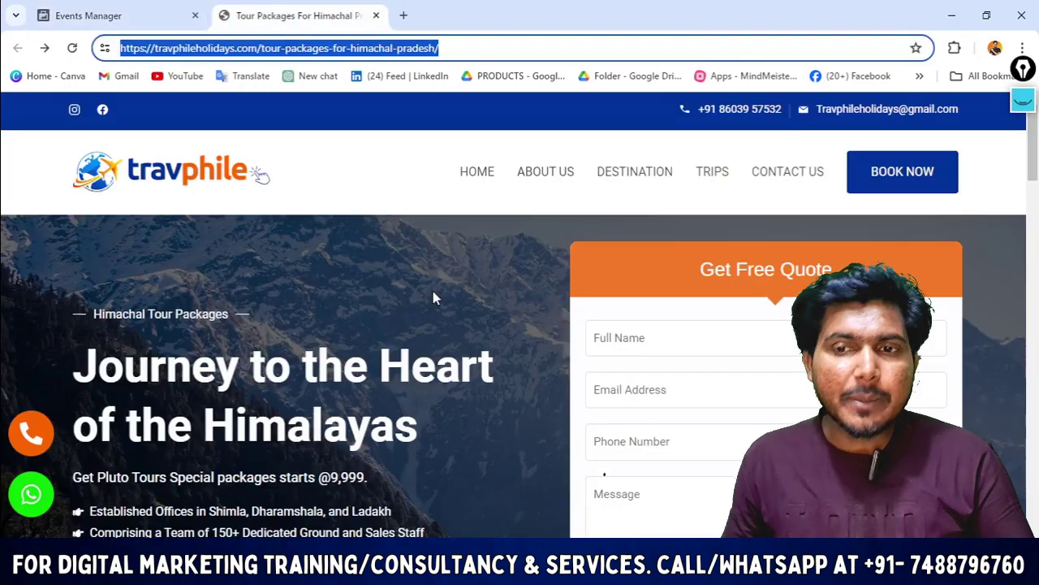
scroll(406, 260, down, 4)
scroll(427, 288, up, 4)
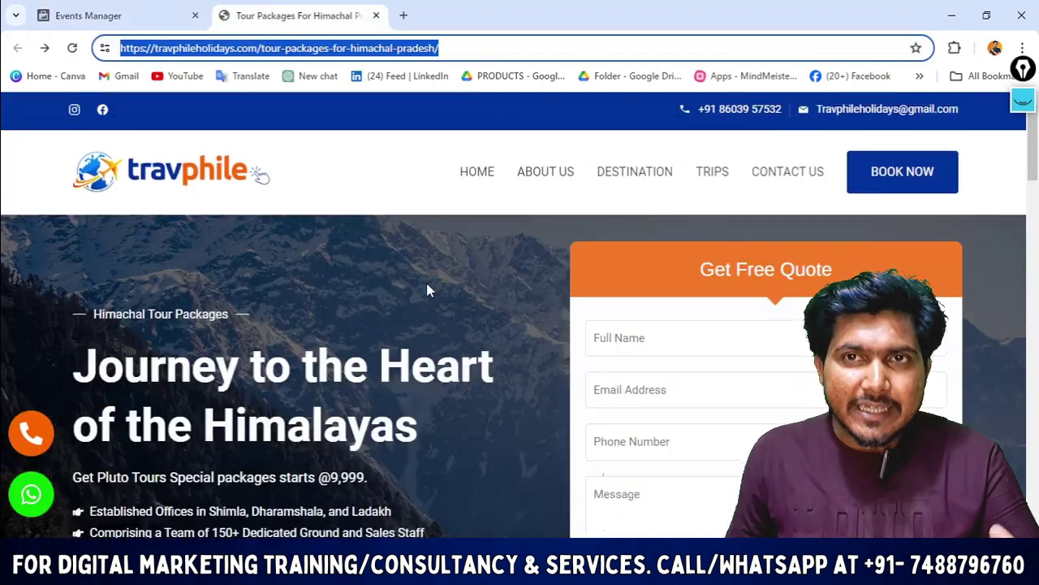
scroll(388, 369, down, 5)
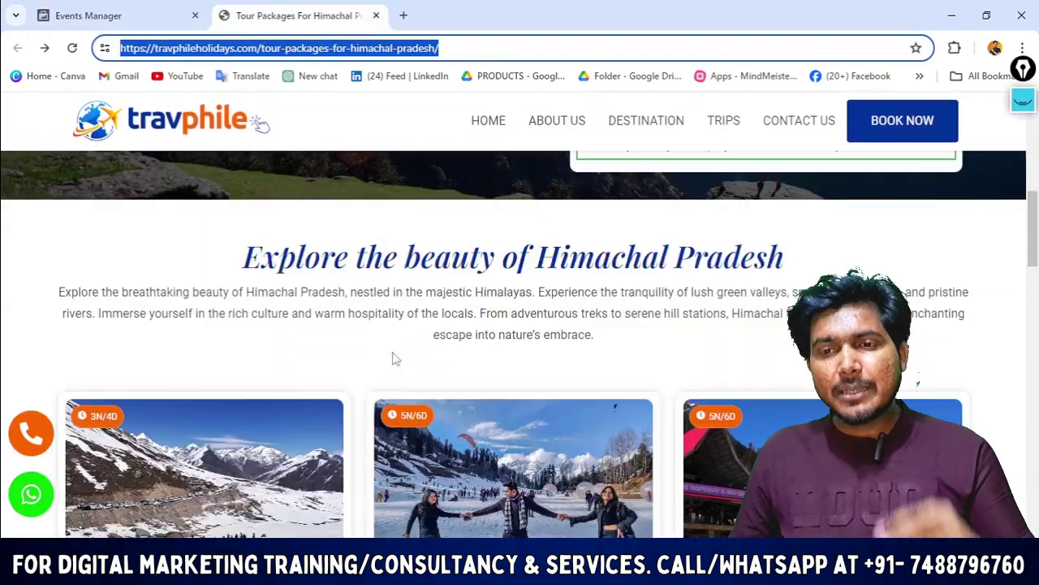
scroll(396, 358, up, 5)
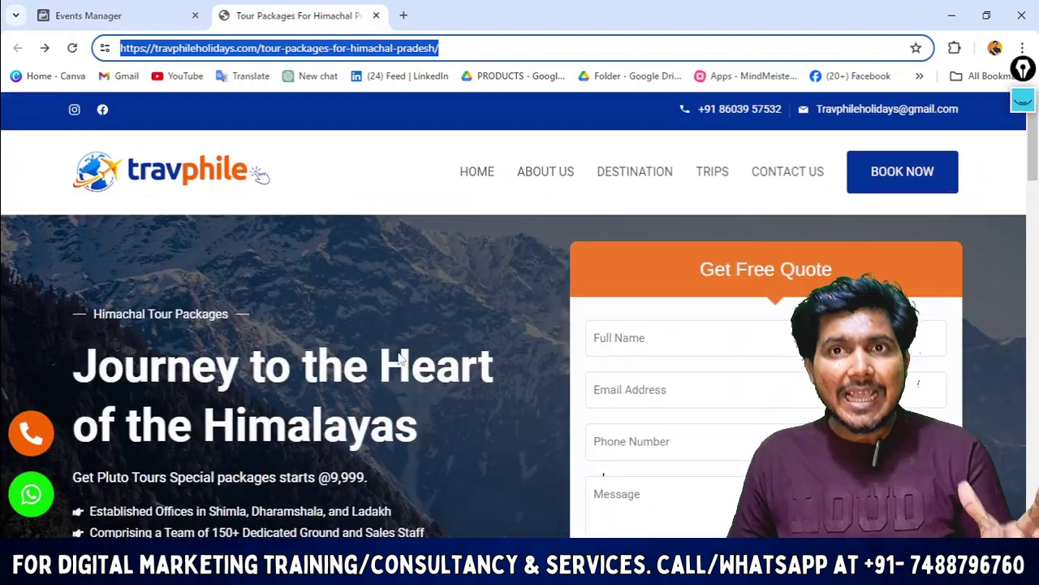
scroll(409, 274, down, 4)
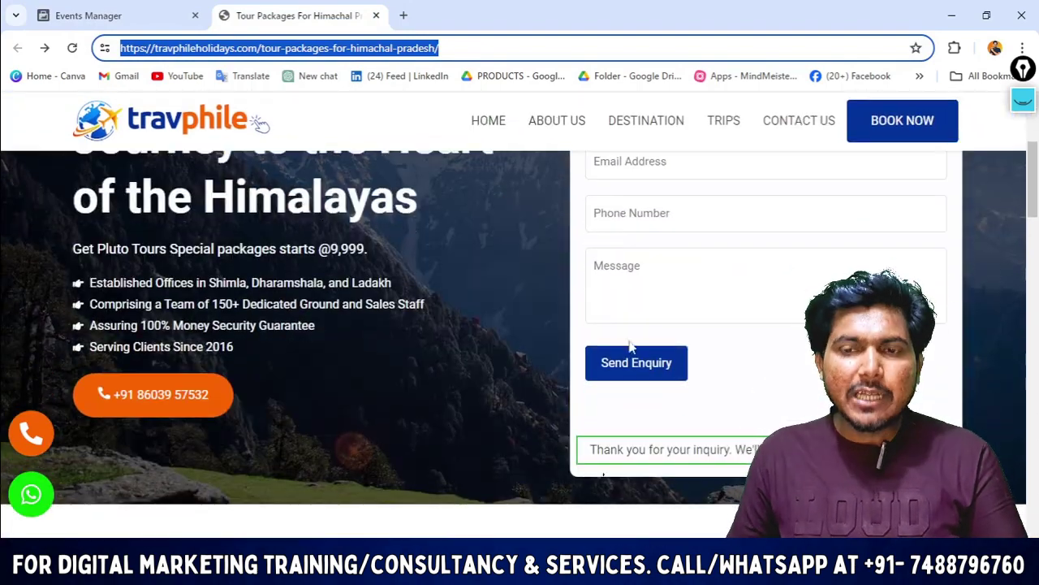
scroll(408, 323, up, 4)
scroll(476, 347, down, 5)
scroll(476, 346, down, 10)
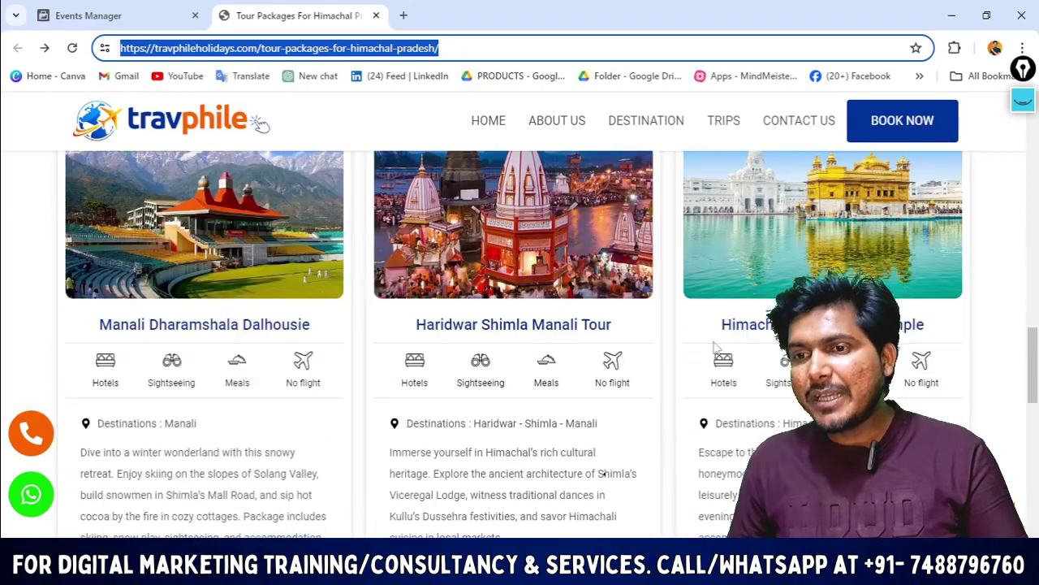
scroll(625, 390, down, 5)
scroll(584, 402, up, 15)
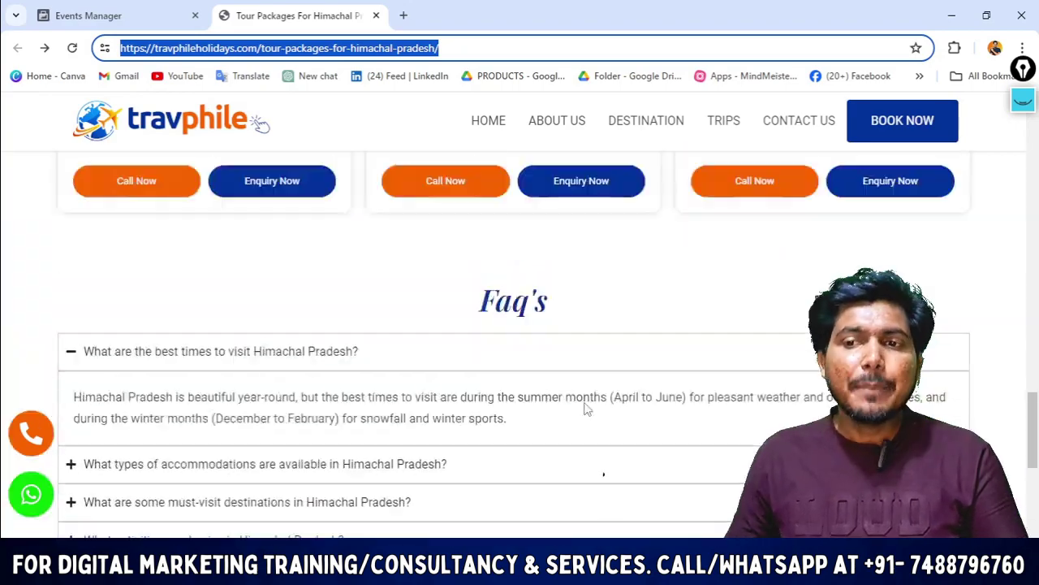
scroll(588, 409, up, 2)
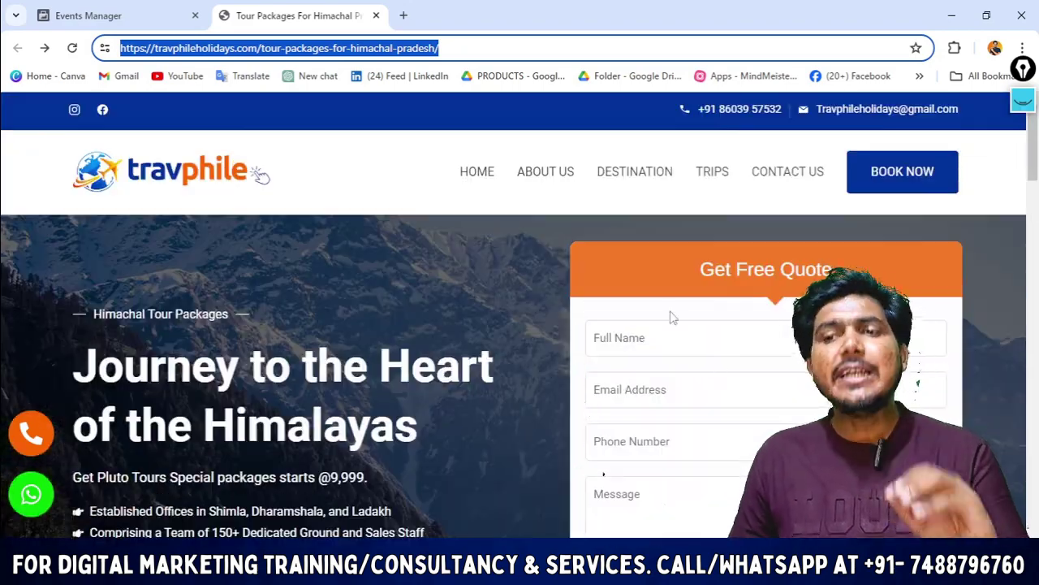
Enter test as the full name and fill in the email address in the Get Free Quote form.
click(642, 344)
click(677, 382)
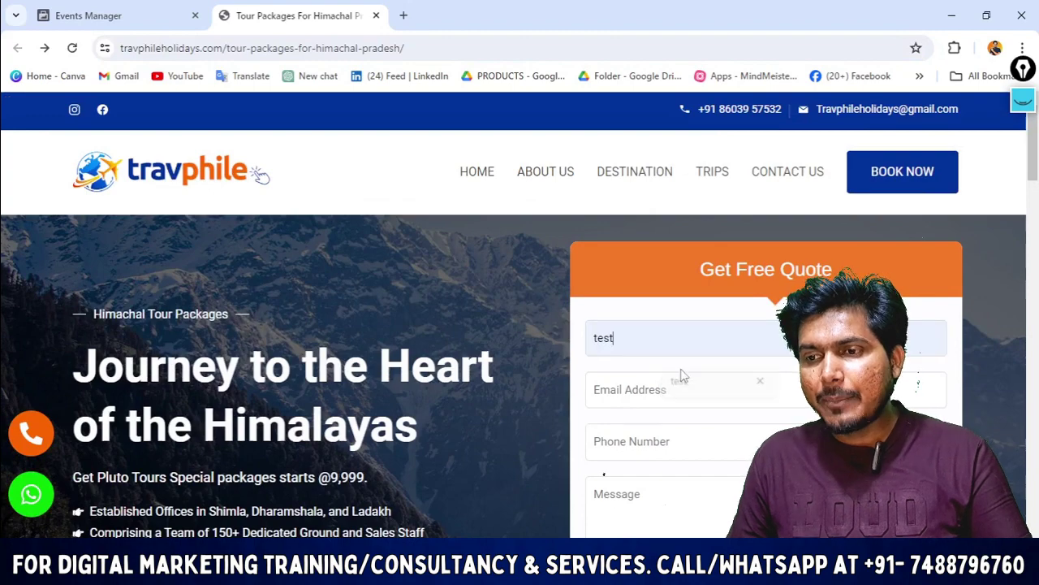
click(657, 390)
scroll(727, 414, down, 1)
click(670, 317)
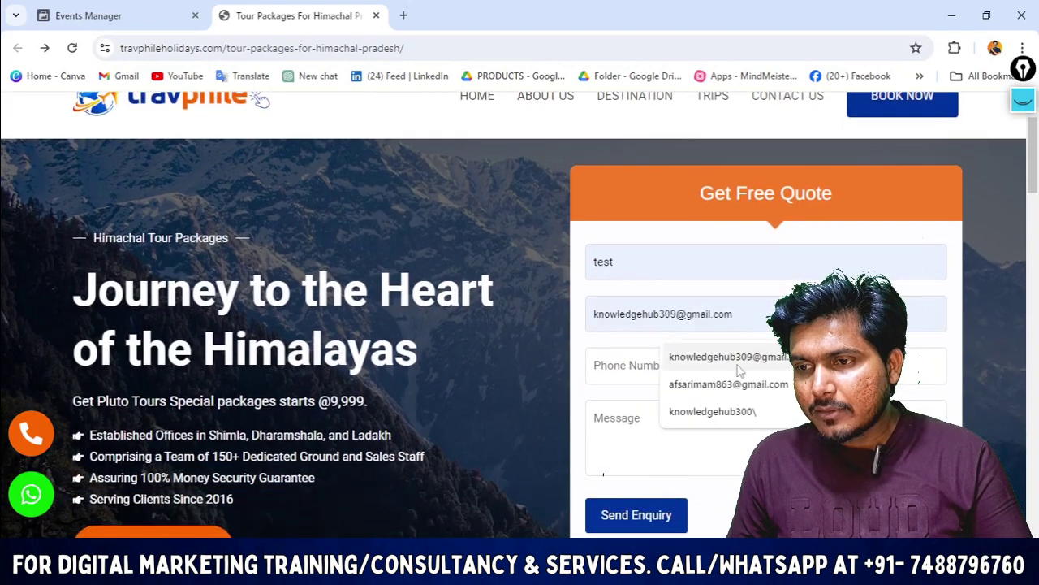
click(694, 355)
Fill in the phone number, enter test as the message, and send the enquiry to reach the thank-you page.
scroll(650, 325, down, 2)
click(638, 216)
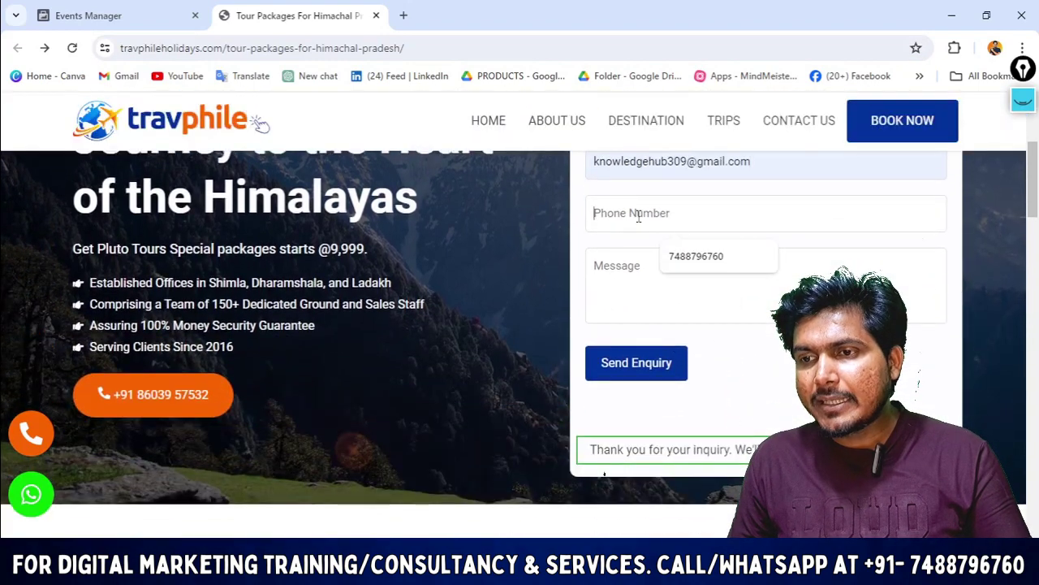
click(705, 262)
click(616, 274)
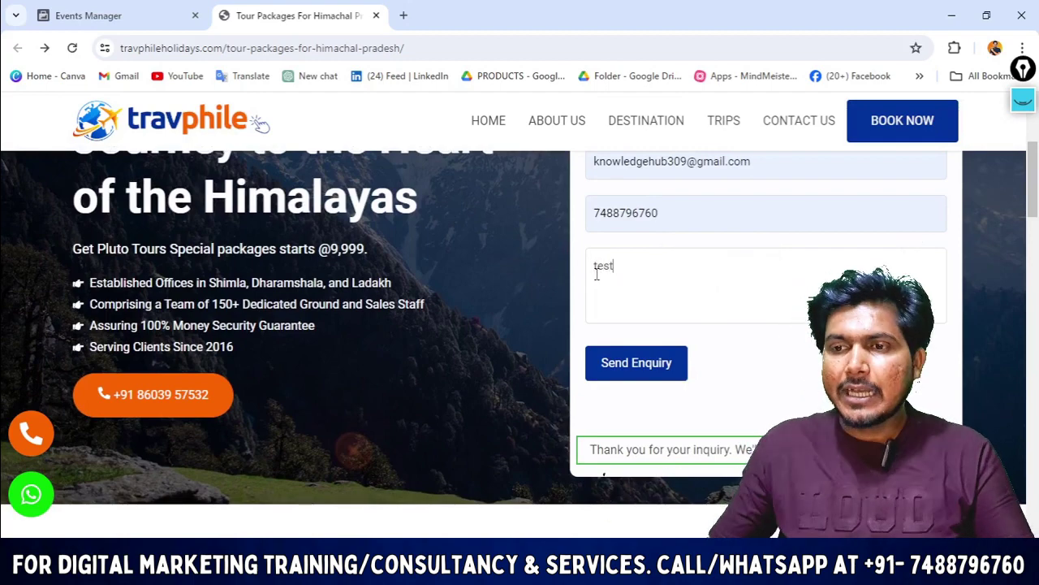
click(638, 364)
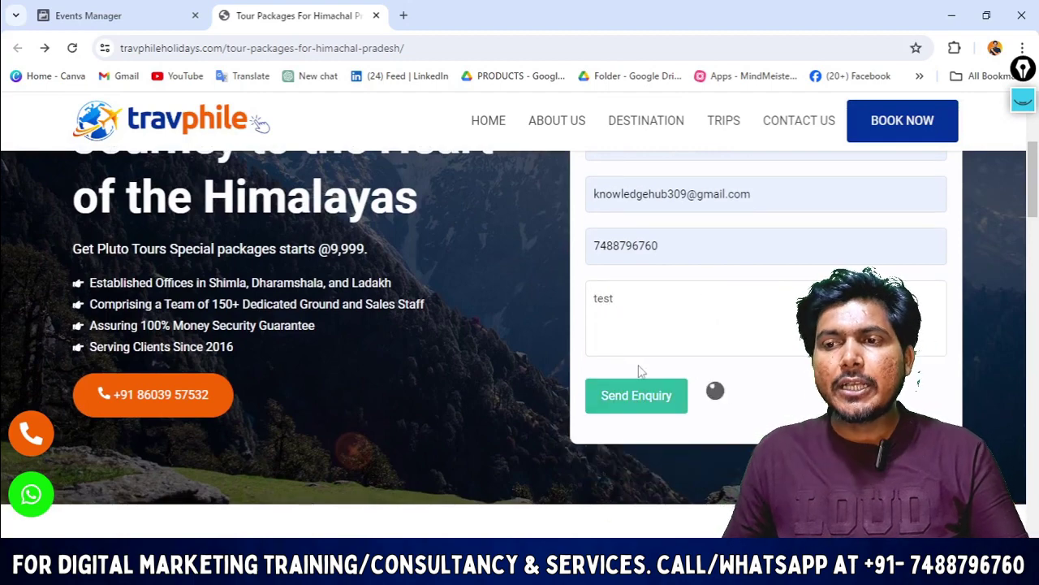
scroll(715, 365, up, 2)
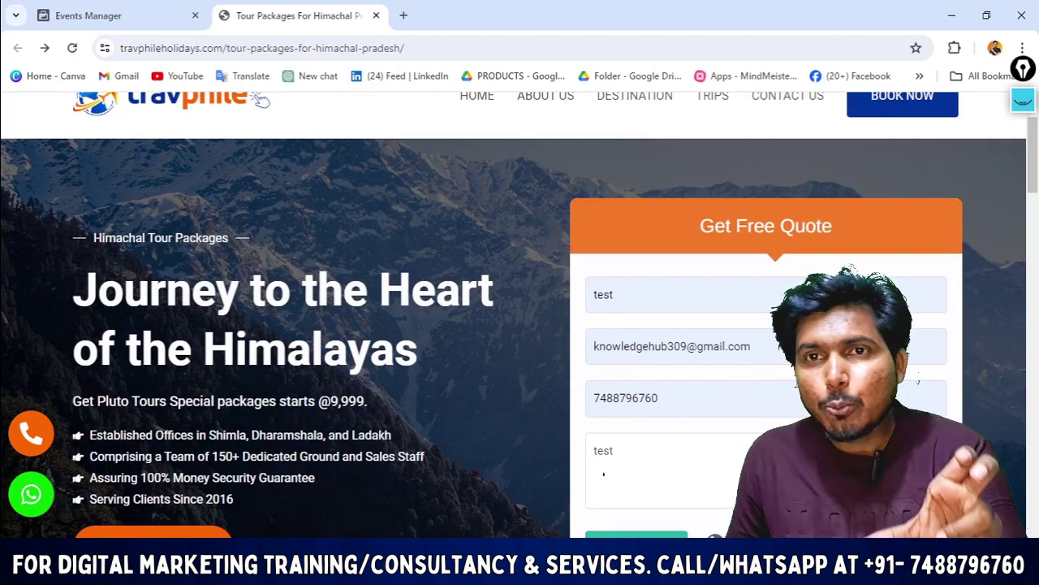
key(F5)
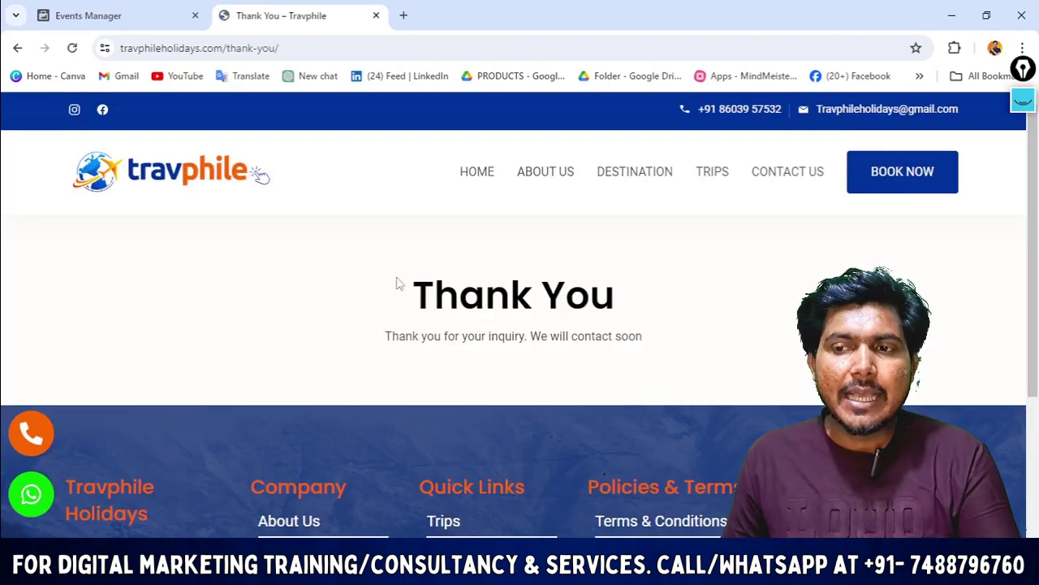
Select the thank-you page's web address and return to the custom conversion form in Events Manager.
triple_click(396, 283)
click(313, 51)
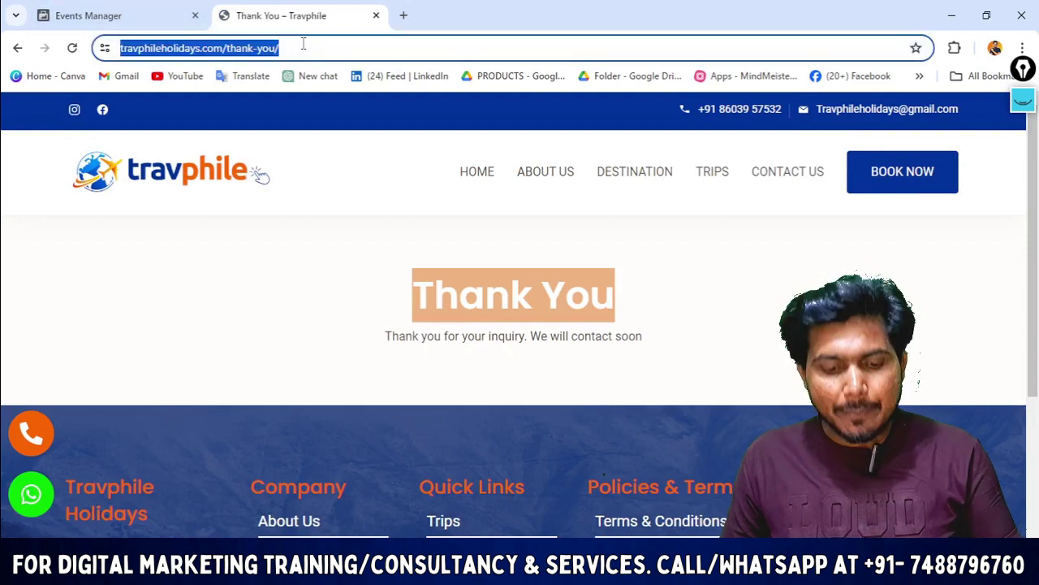
click(117, 10)
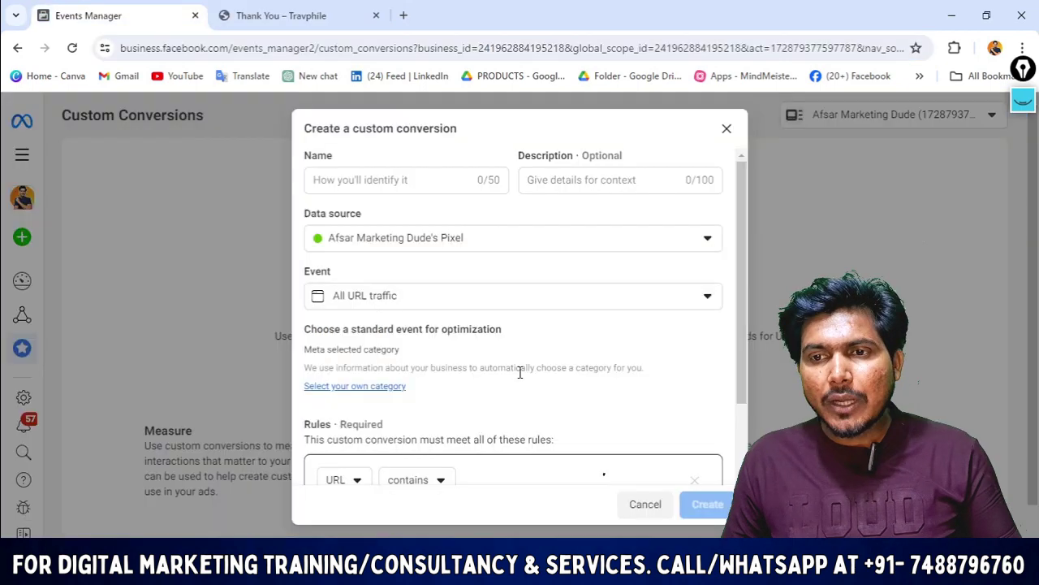
Name the custom conversion "lead form submit" and enable choosing its own standard event category for optimization.
click(361, 179)
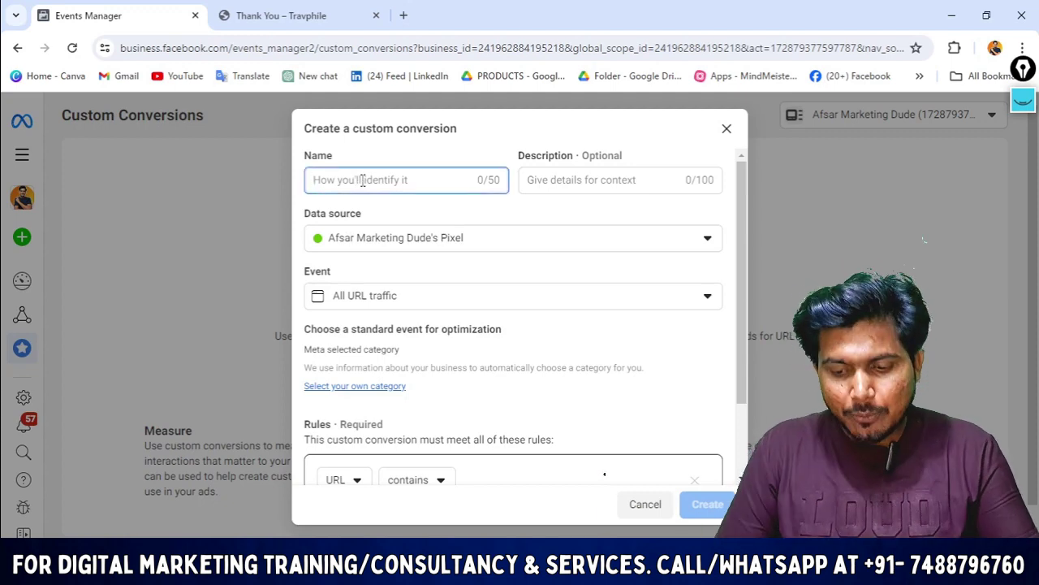
text(B)
key(BackSpace)
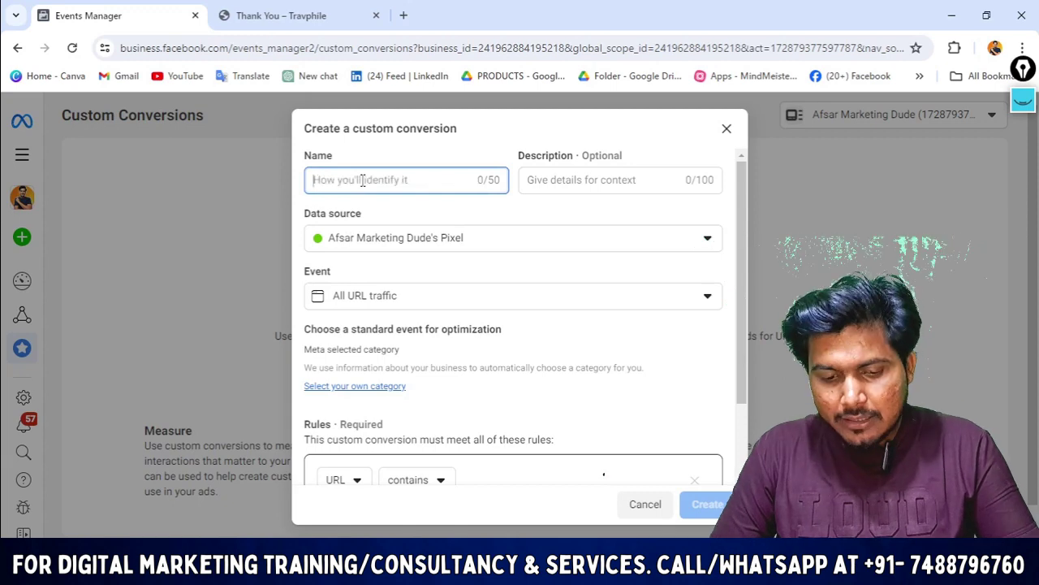
text(lead form )
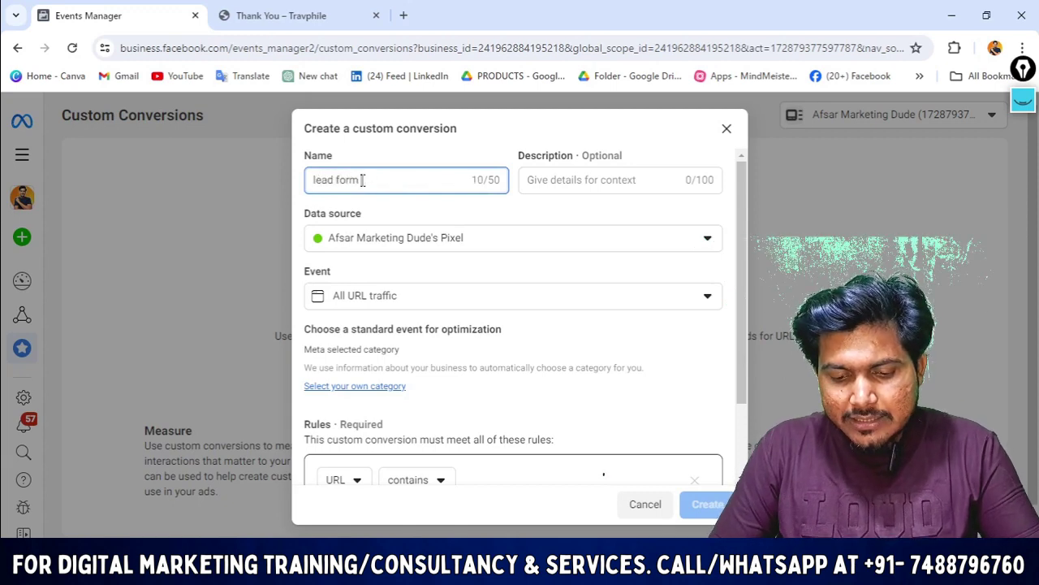
text(submity)
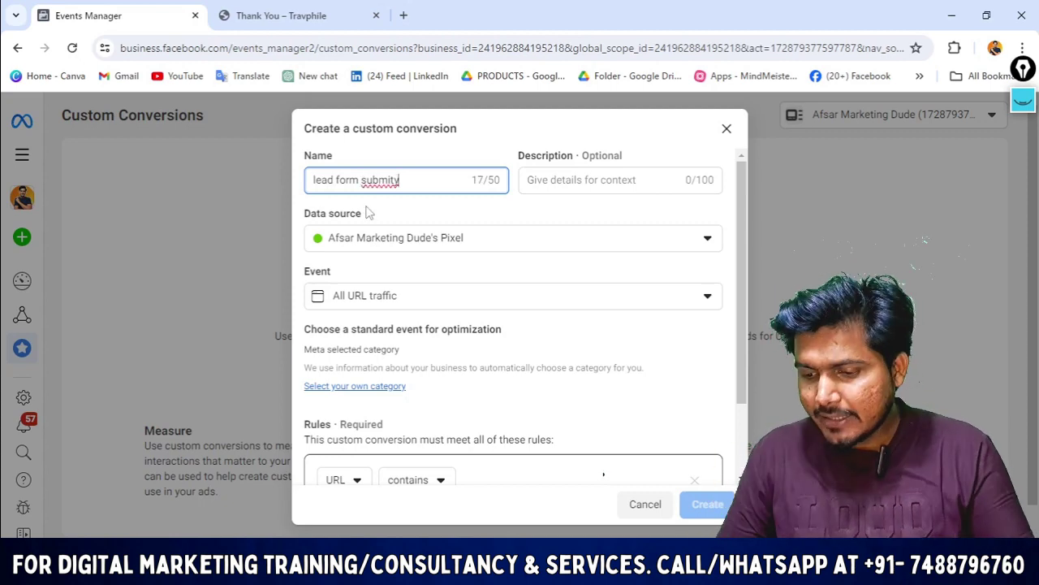
key(BackSpace)
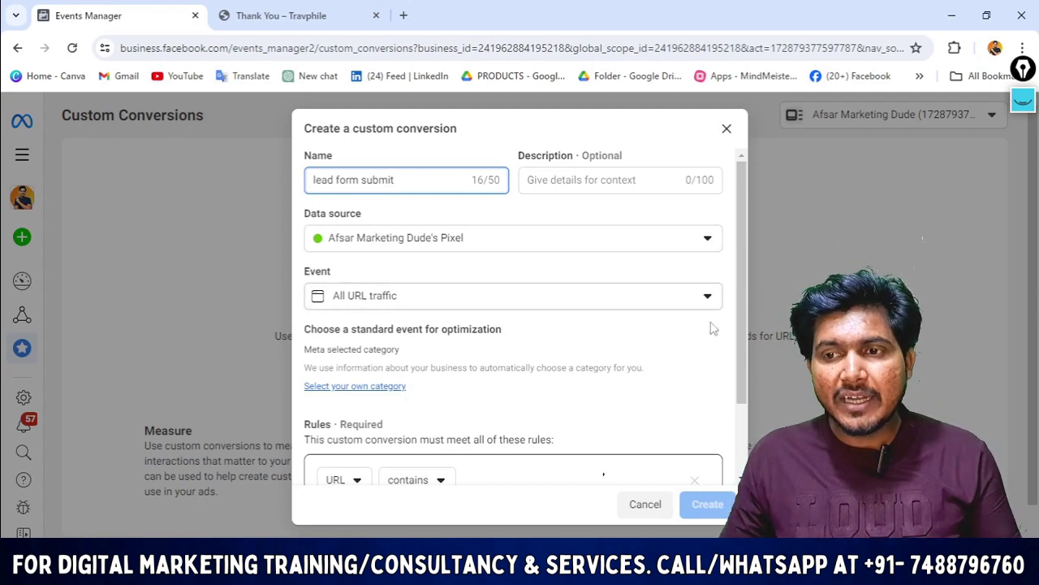
click(363, 389)
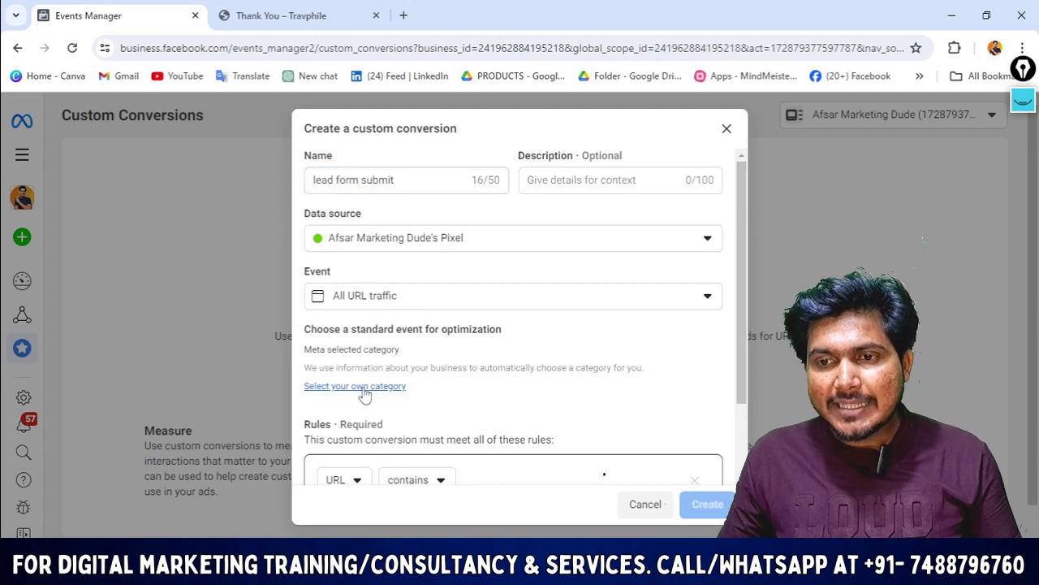
scroll(629, 349, down, 1)
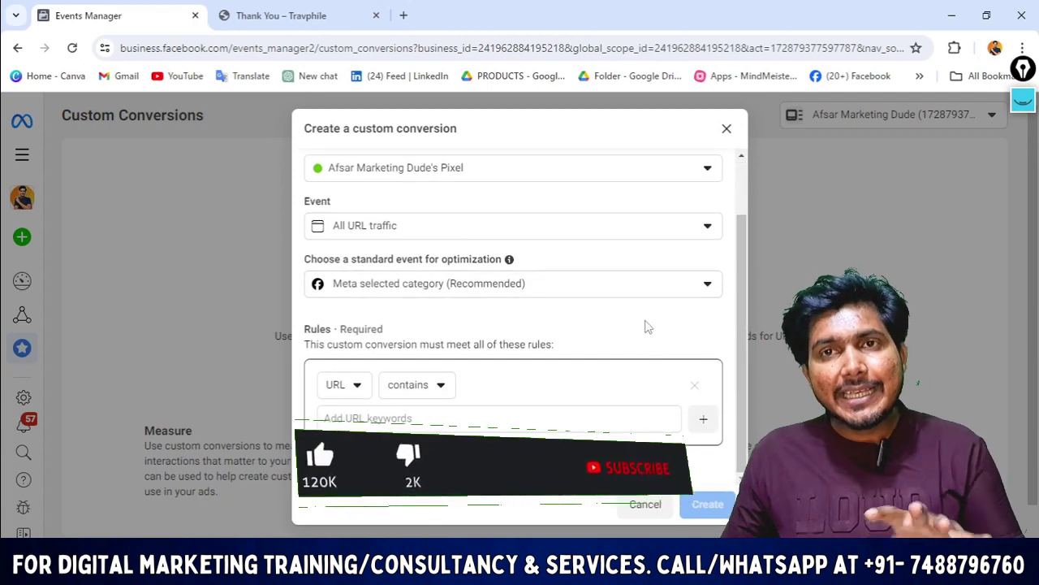
Choose Lead as the standard event for optimizing the lead form submit conversion.
click(594, 281)
scroll(441, 413, down, 6)
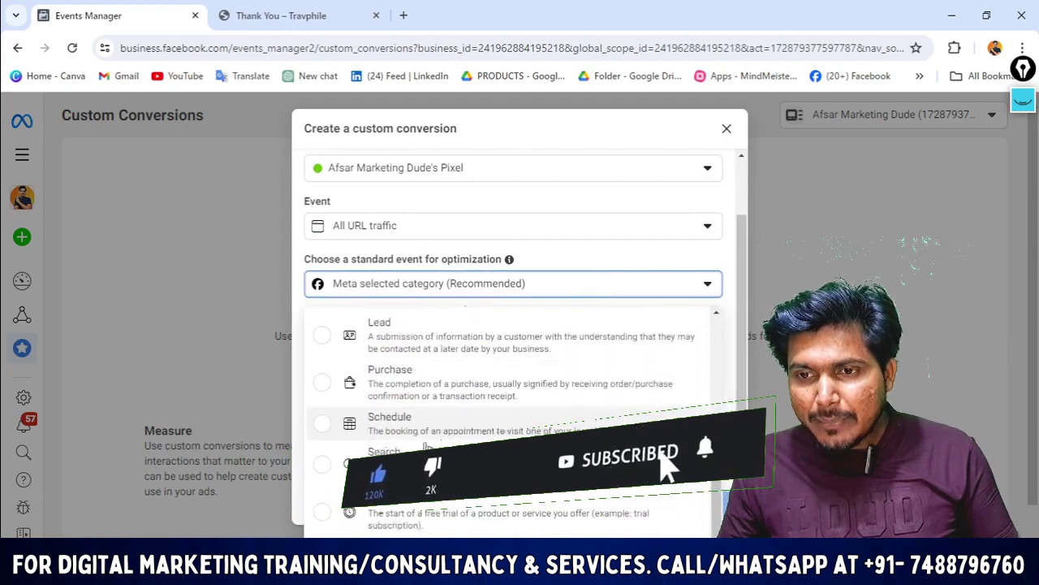
scroll(426, 447, up, 4)
click(491, 451)
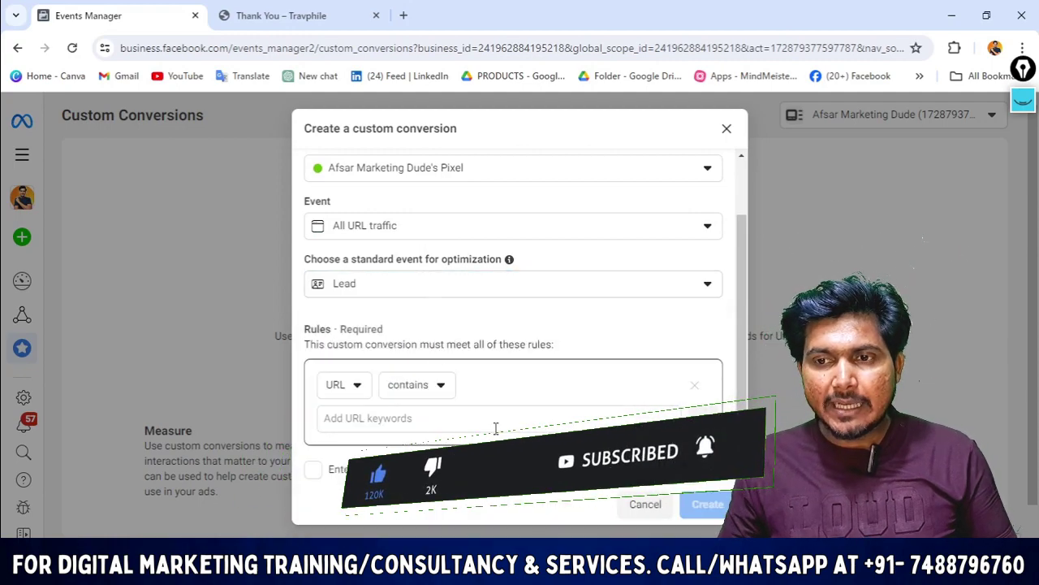
click(417, 387)
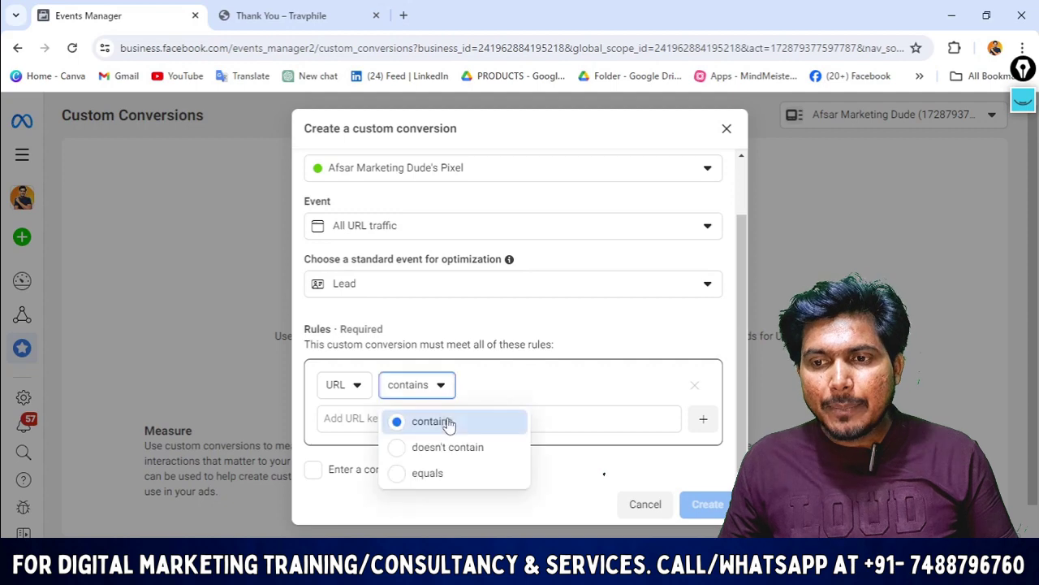
click(443, 472)
click(281, 16)
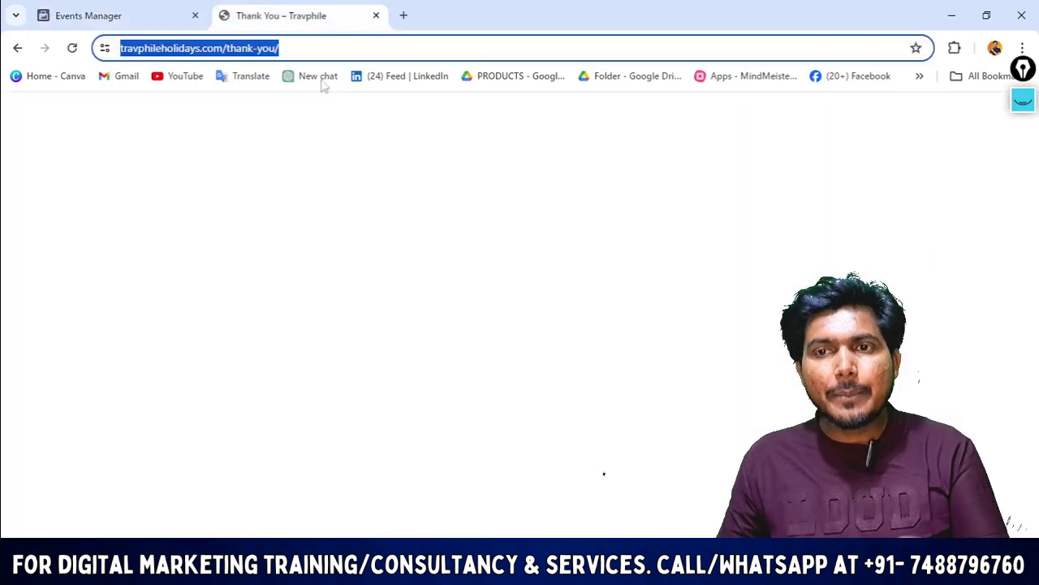
click(89, 15)
click(375, 417)
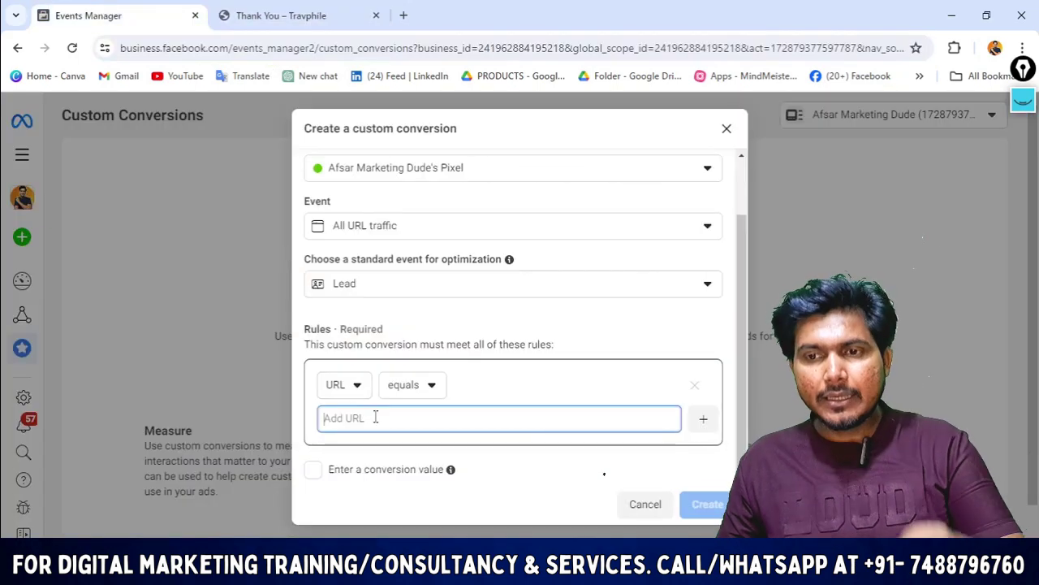
text(https://travphileholidays.com/thank-you/)
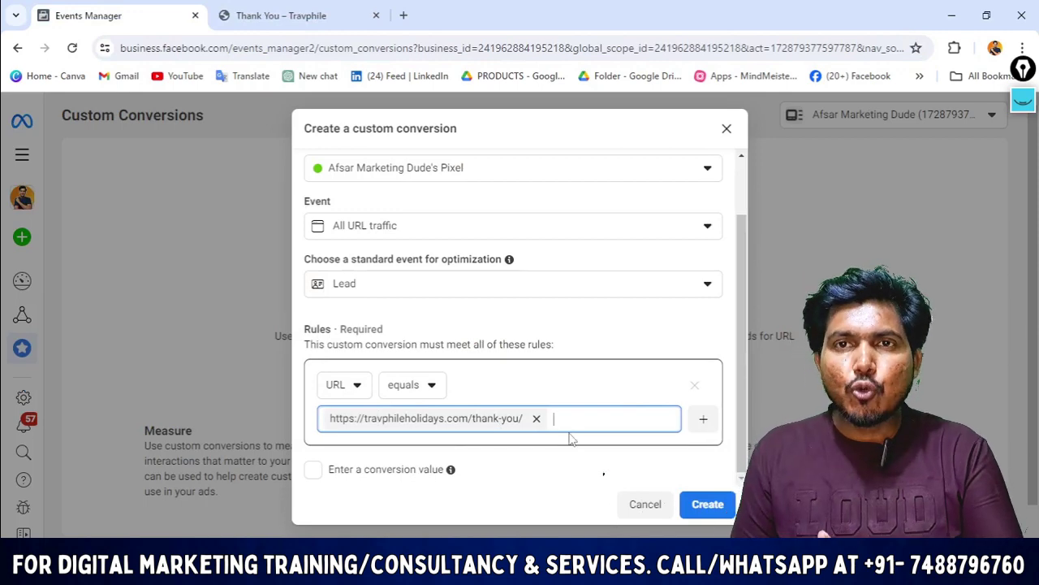
Check the thank-you page once more, create the lead form submit custom conversion, and close the confirmation.
click(374, 6)
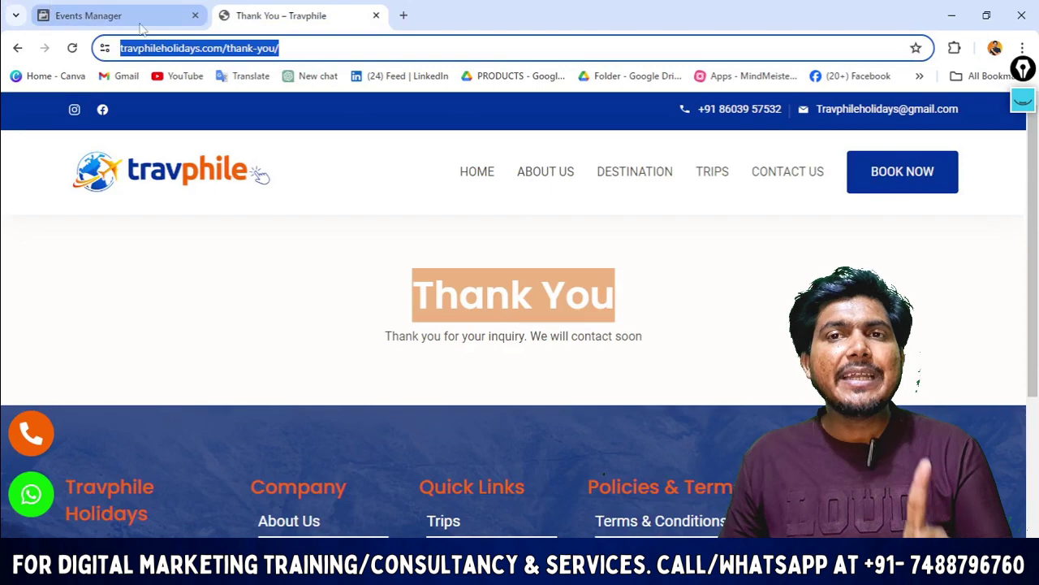
click(139, 31)
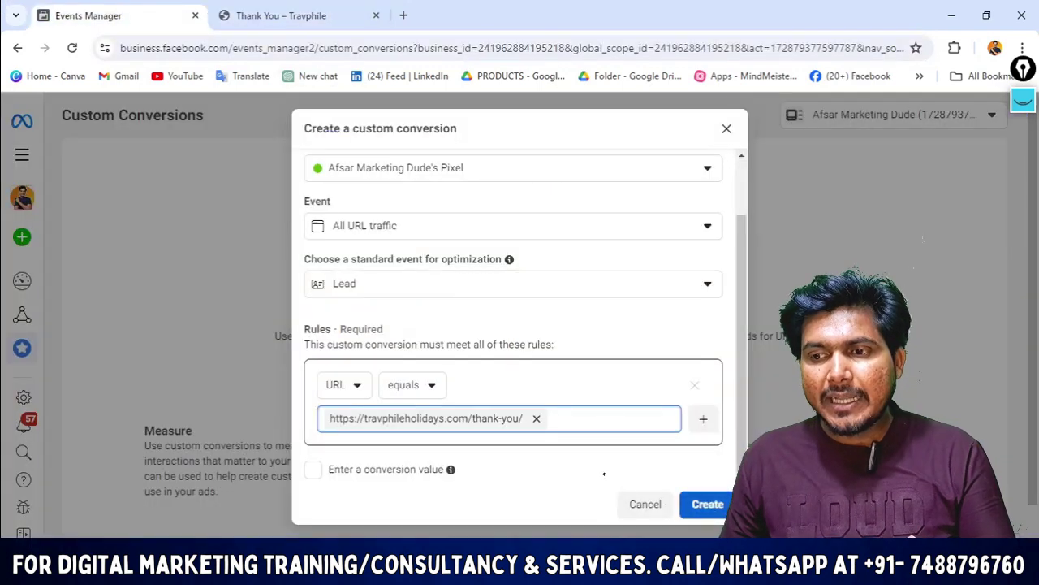
click(708, 504)
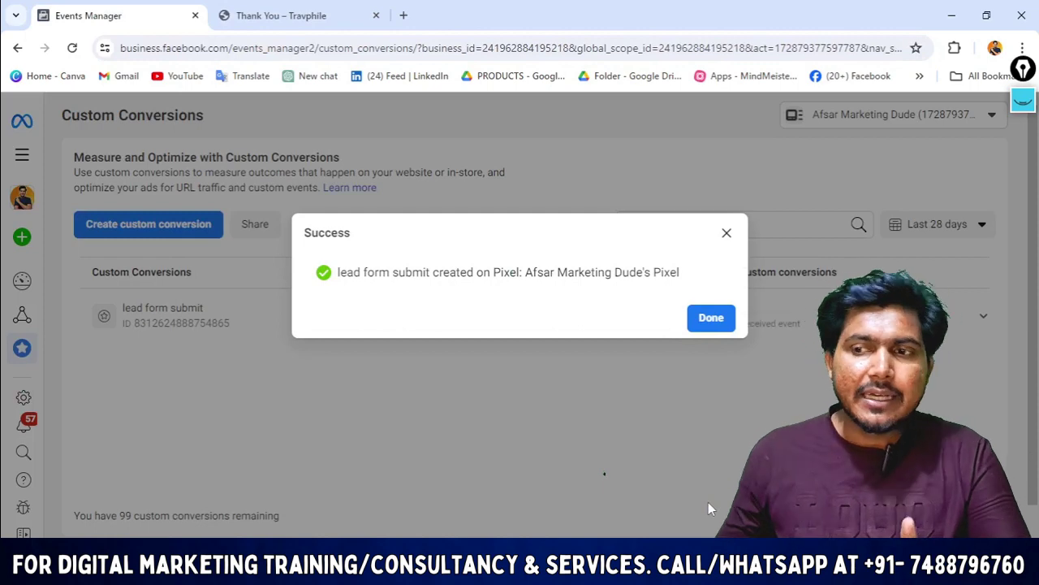
click(729, 324)
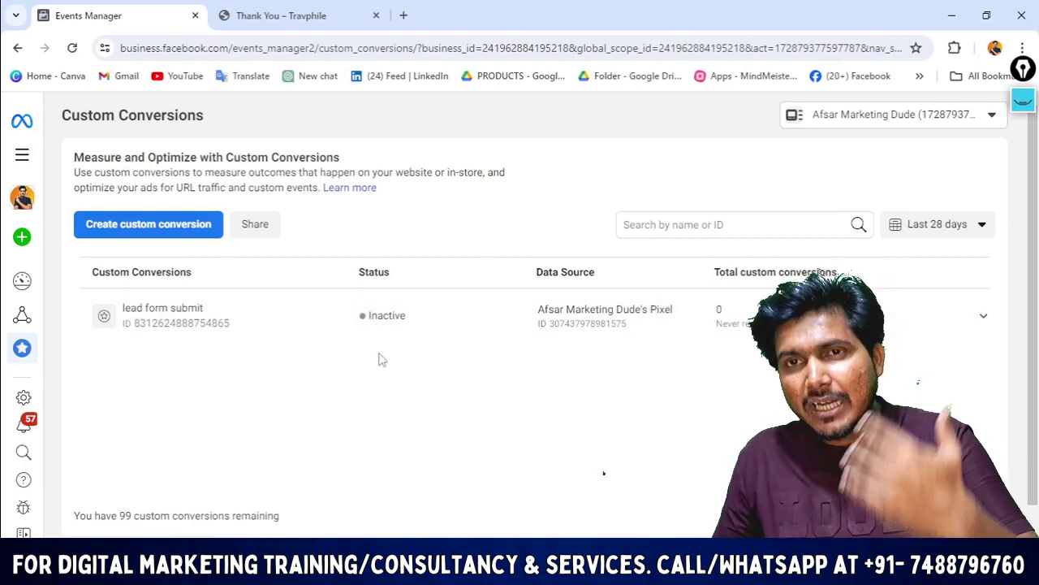
Revisit the thank-you page and reload the Custom Conversions list in Events Manager.
key(ctrl+Tab)
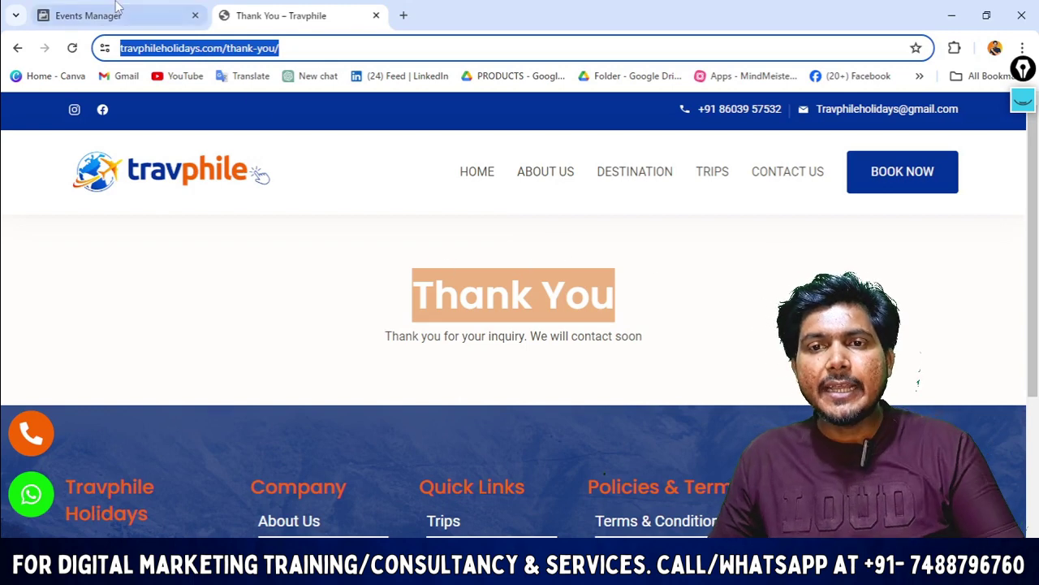
click(89, 15)
click(71, 48)
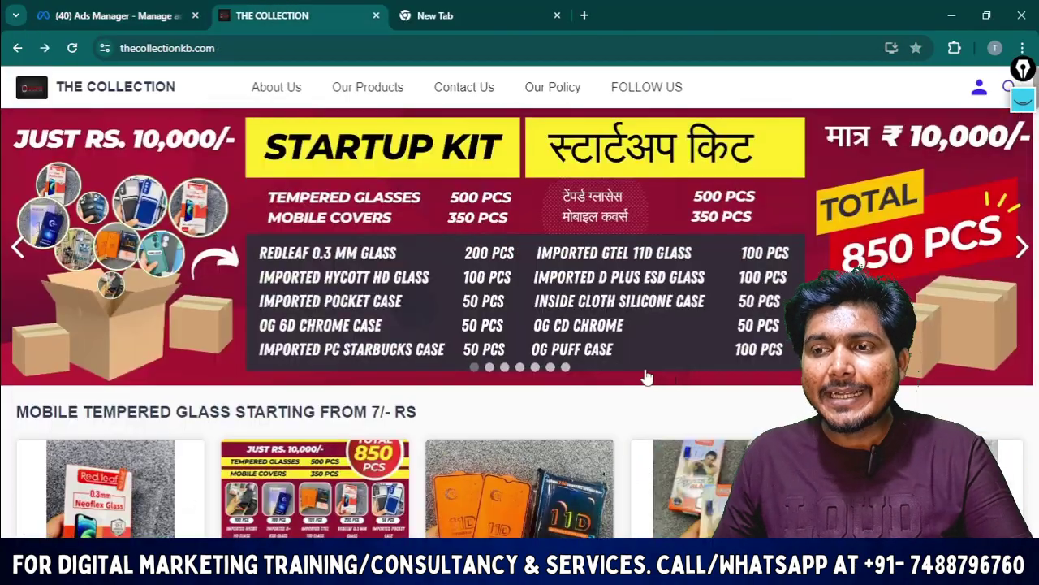
Examine the products and prices on The Collection store's home page as an example for value-based purchase conversions.
scroll(668, 376, down, 10)
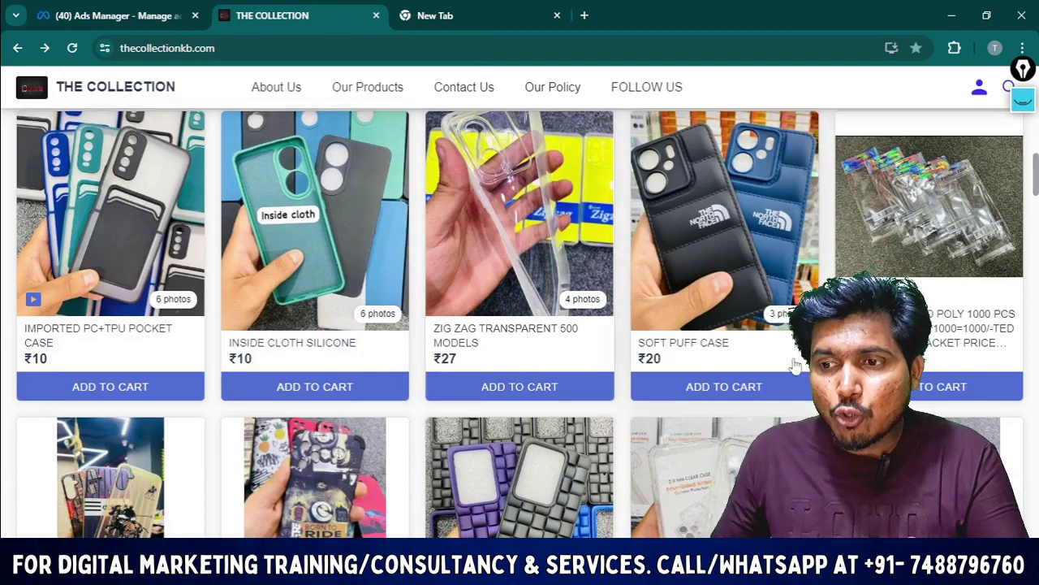
scroll(603, 341, down, 5)
scroll(603, 341, up, 10)
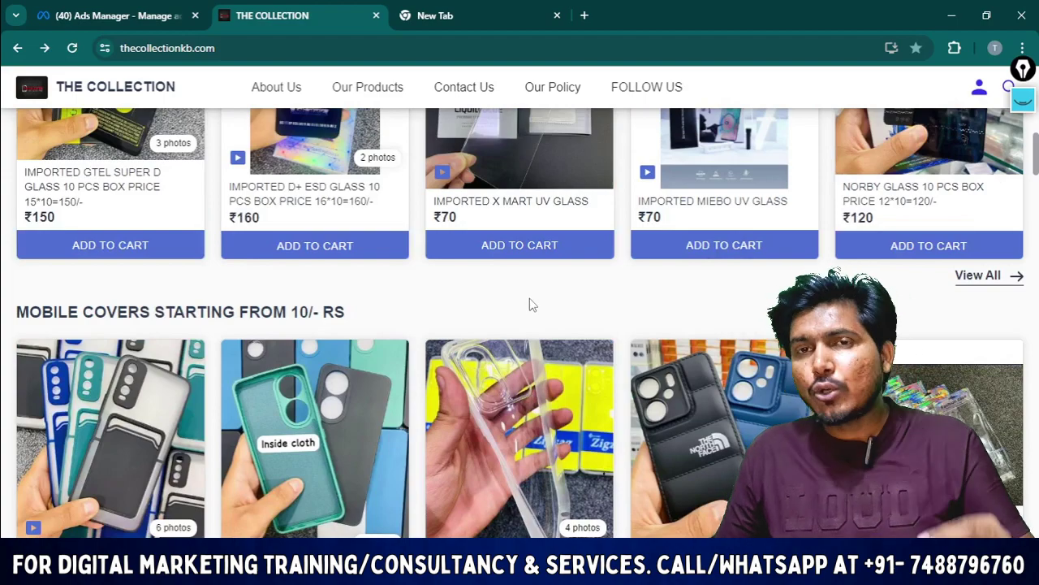
scroll(522, 292, up, 2)
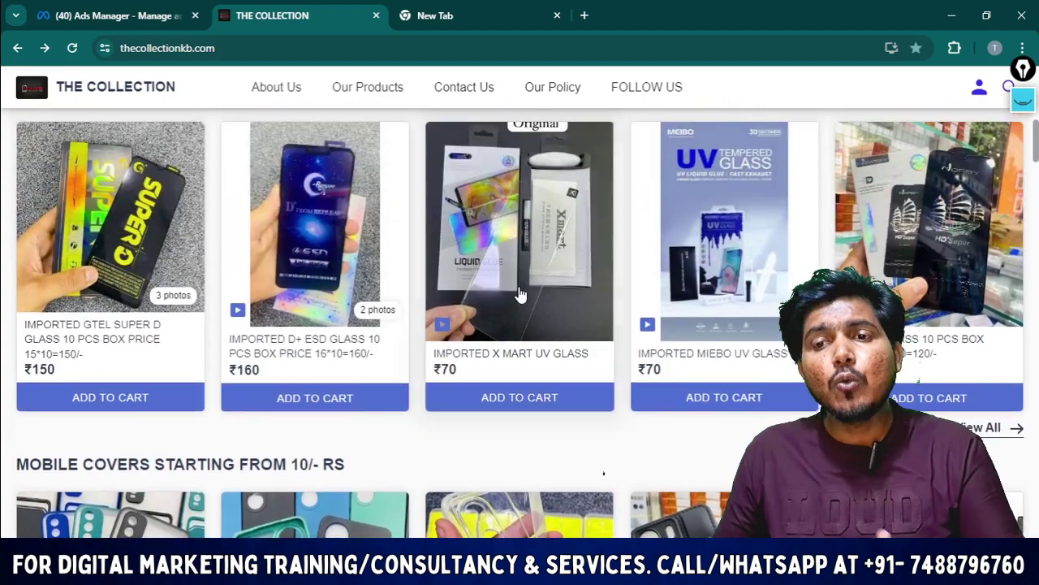
scroll(522, 292, down, 3)
scroll(668, 354, up, 5)
scroll(654, 373, down, 2)
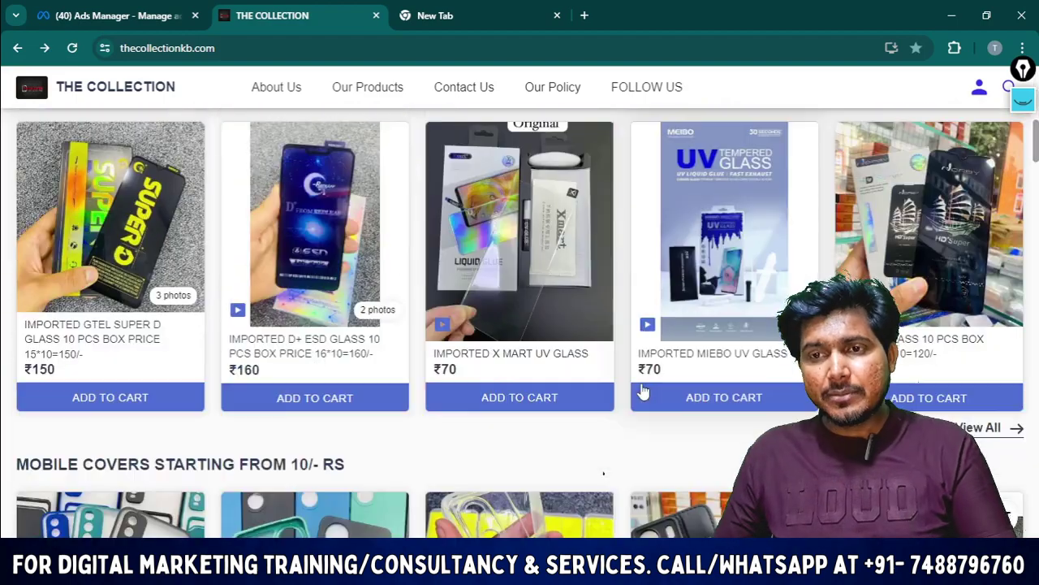
scroll(641, 391, up, 5)
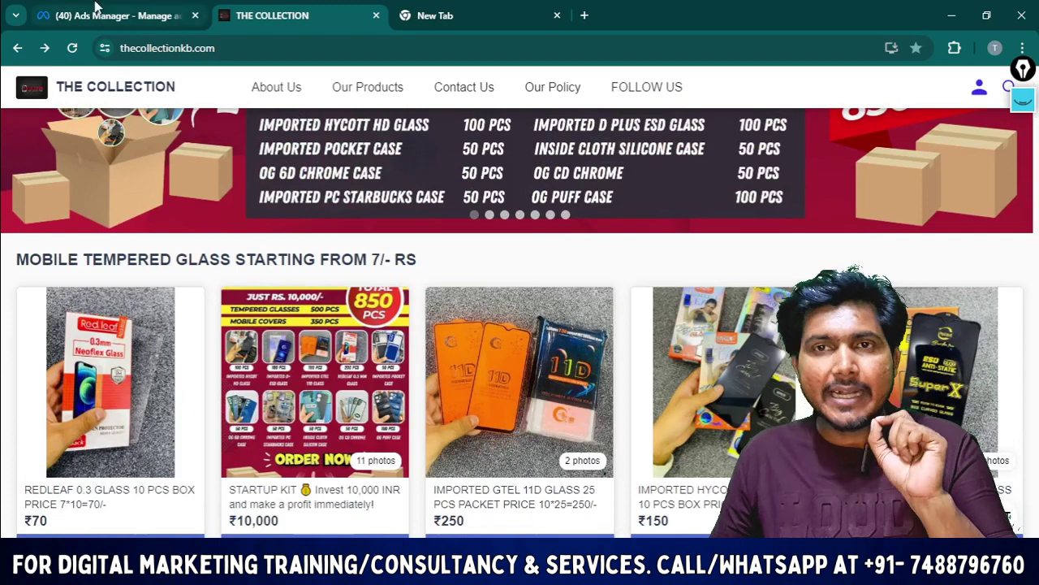
click(95, 6)
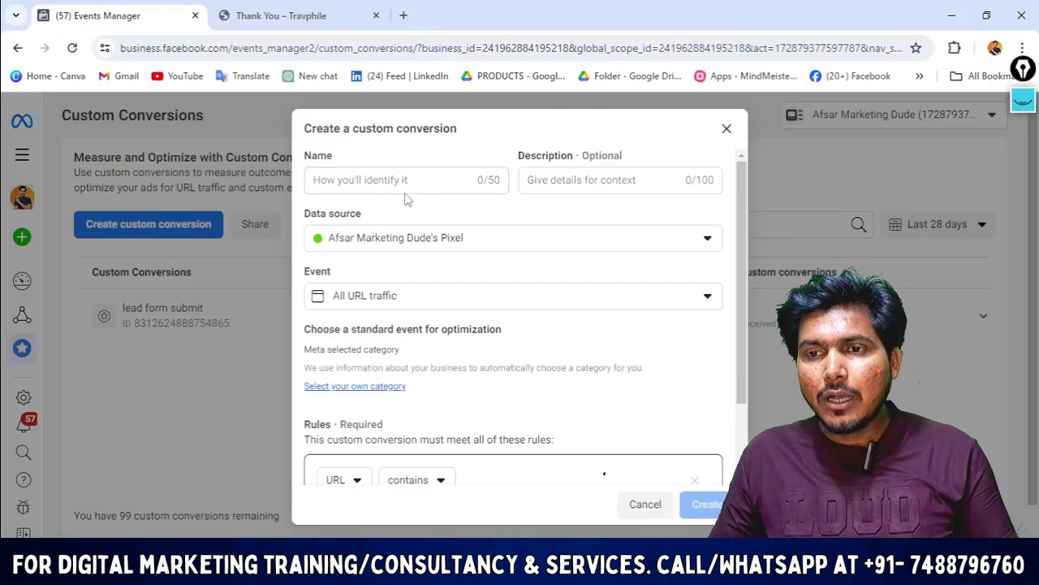
Name the second custom conversion "5000 value purchase".
click(404, 182)
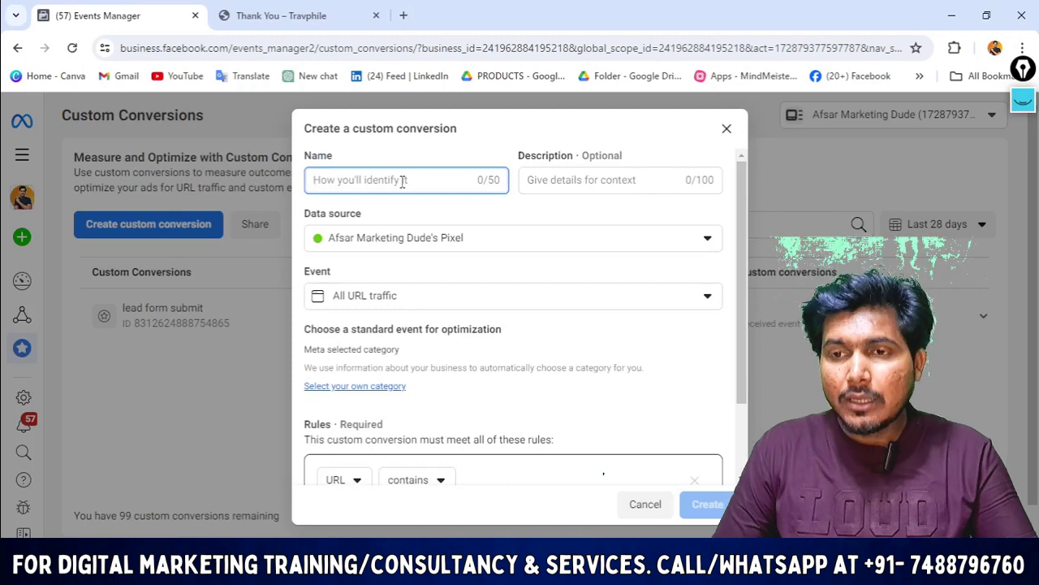
text(5000)
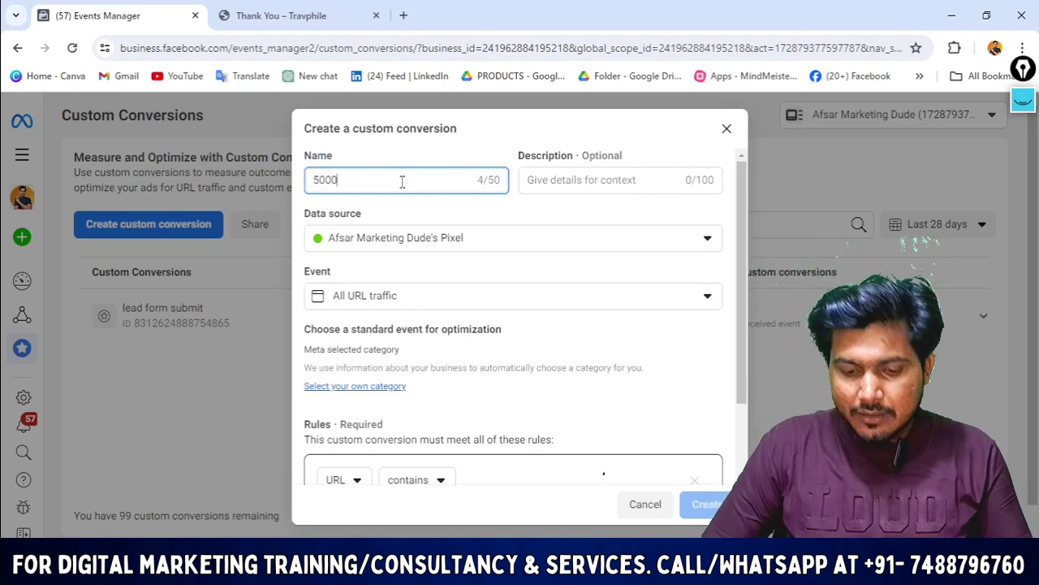
text( valur)
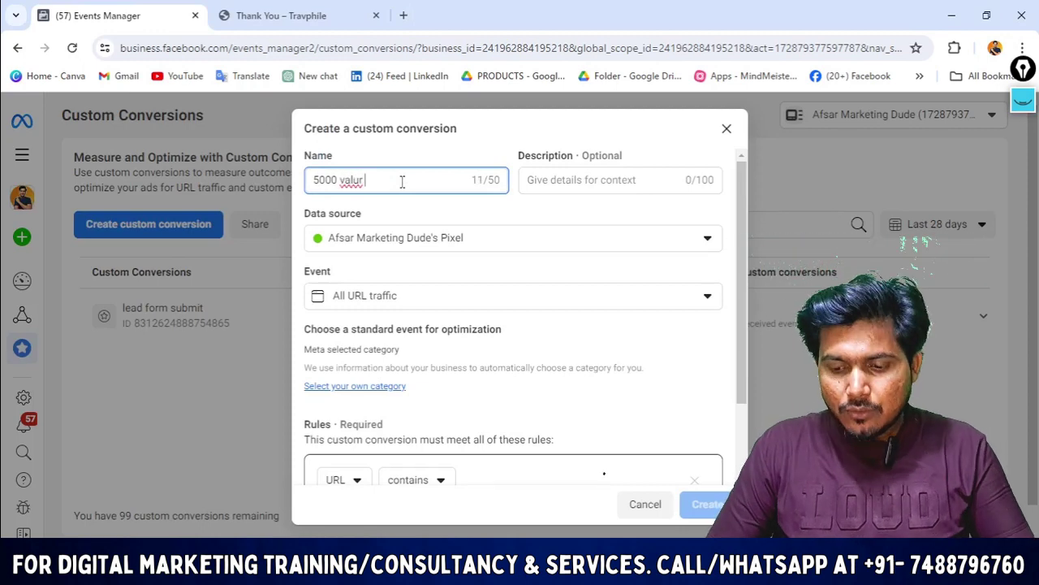
text( pur)
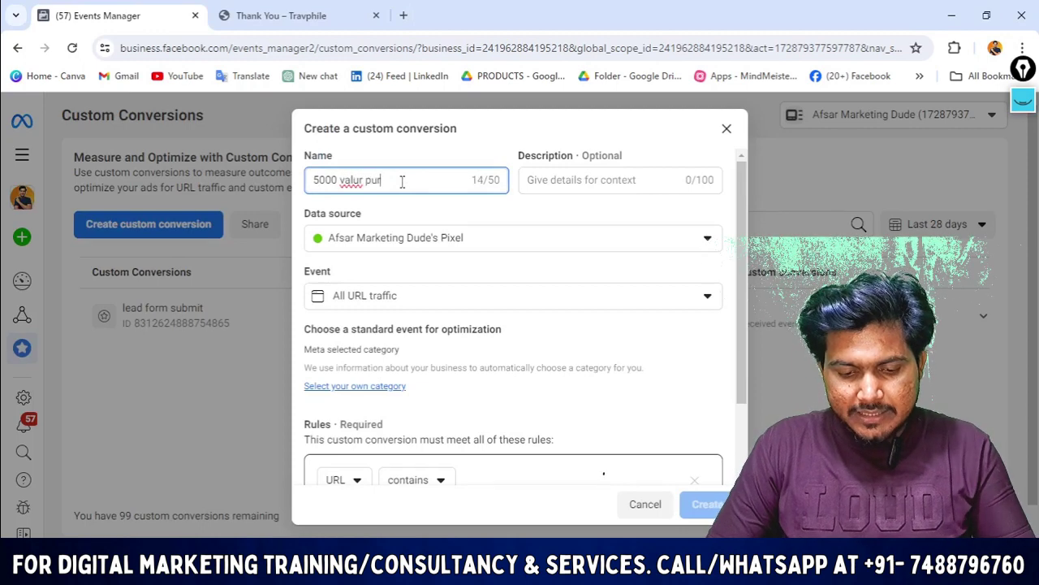
text(chase)
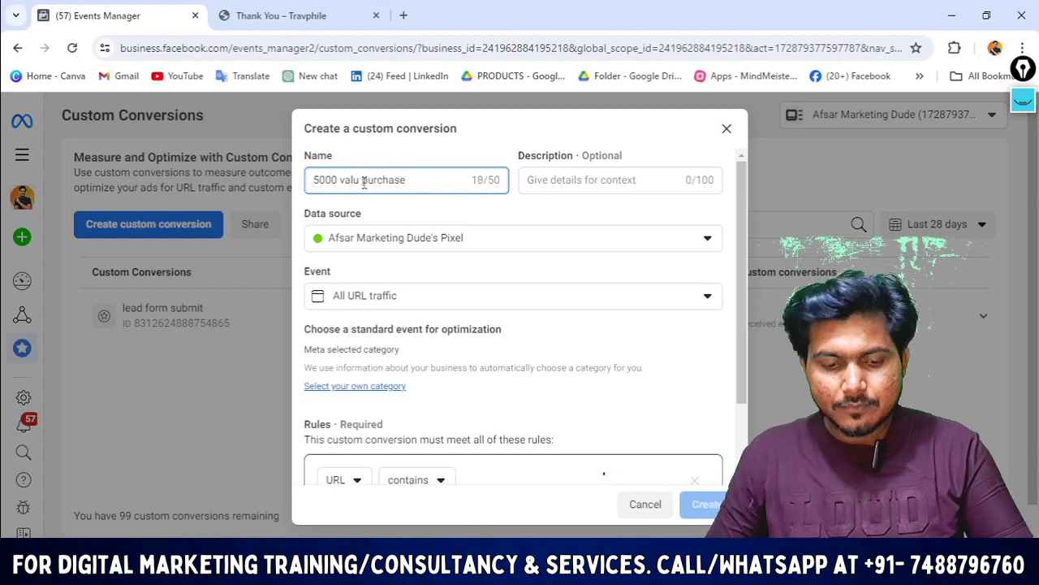
click(433, 248)
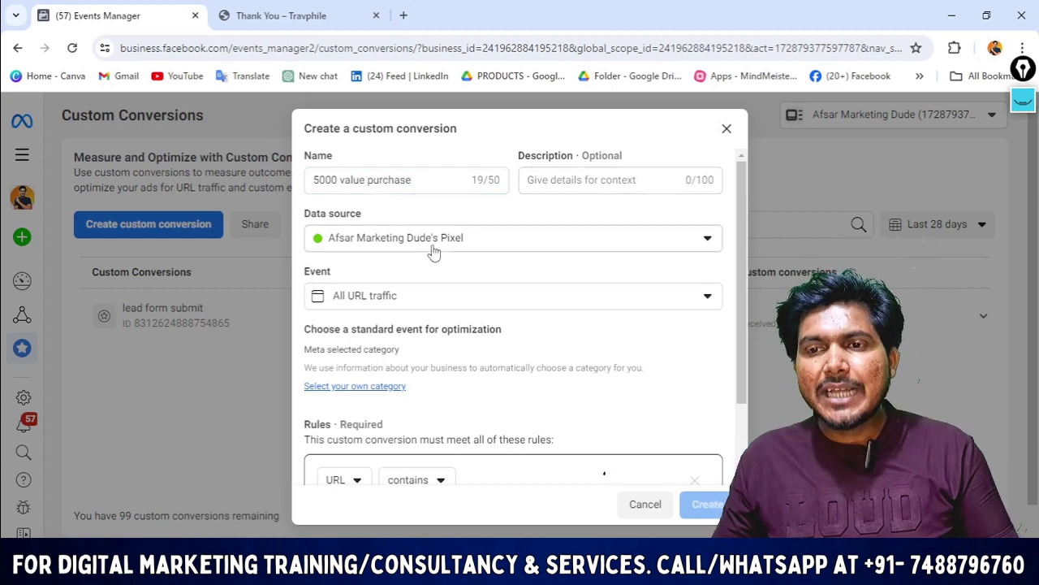
Select an own category for optimization and choose Purchase as the standard event.
scroll(512, 337, down, 2)
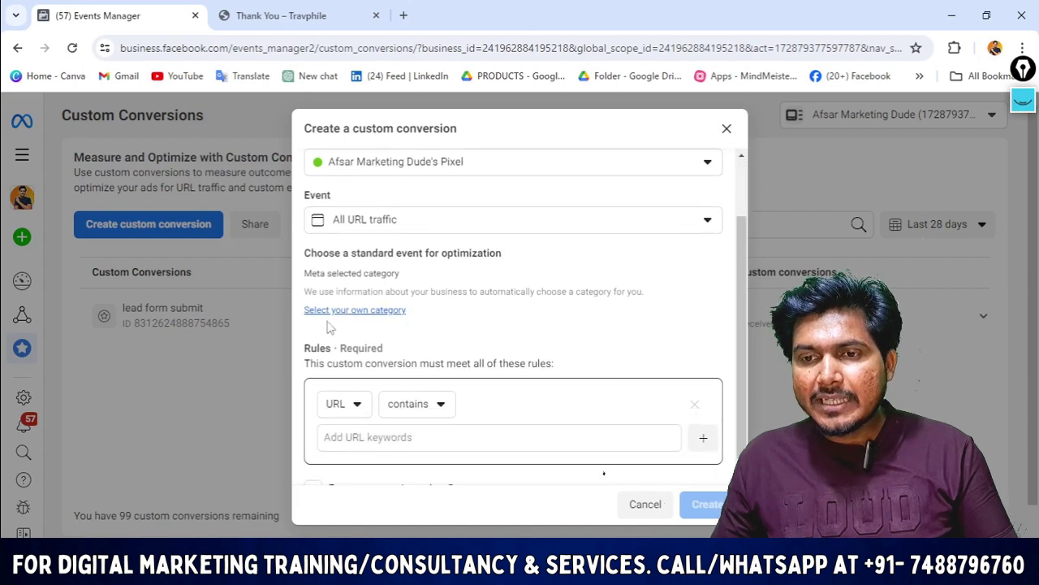
click(343, 310)
click(538, 283)
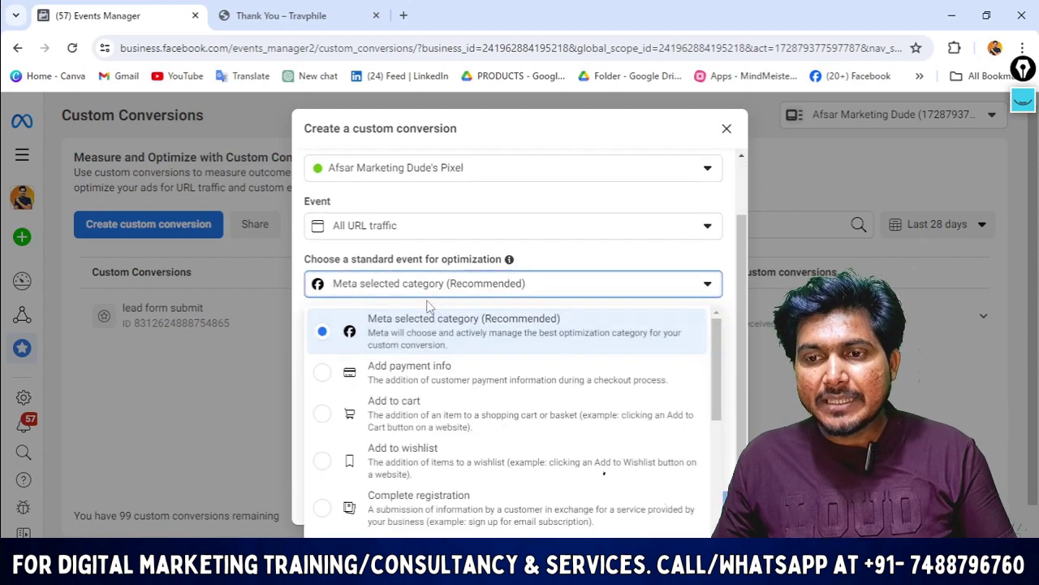
scroll(451, 439, down, 1)
scroll(460, 463, down, 3)
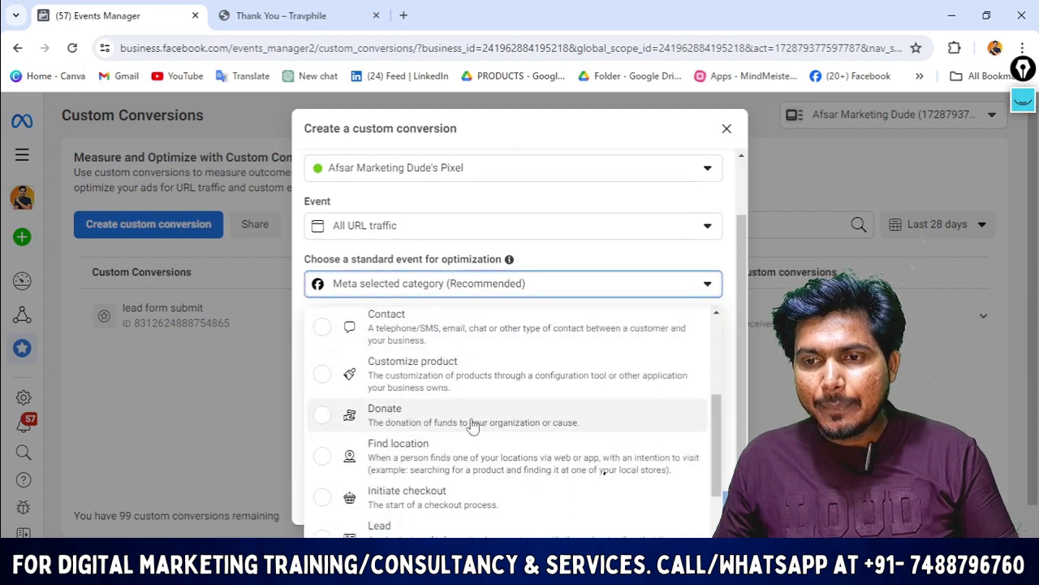
scroll(477, 482, down, 2)
click(381, 426)
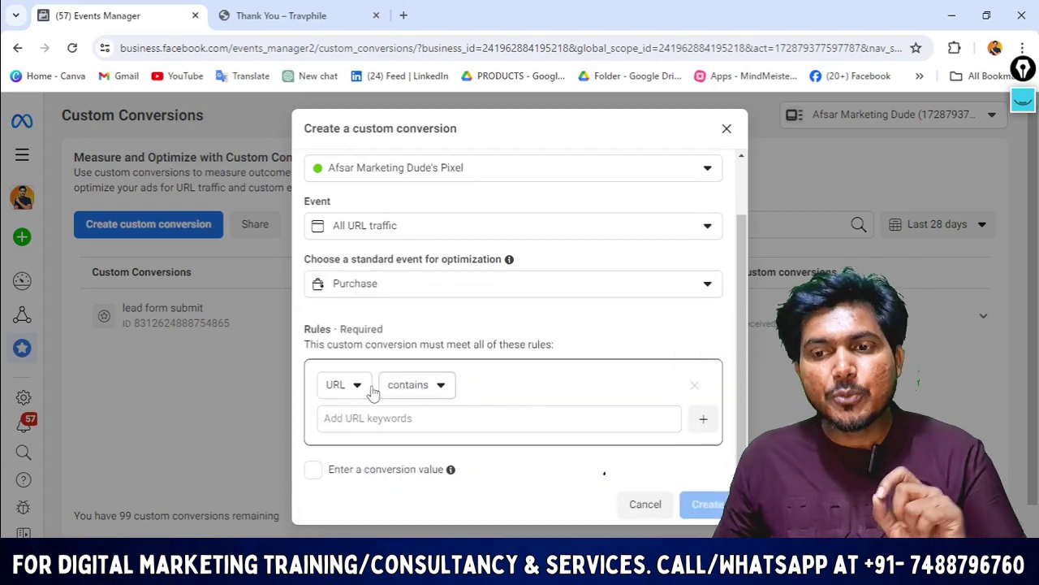
Base the rule on Event Parameters, with the parameter Value and the condition "is greater than or equal to".
click(345, 385)
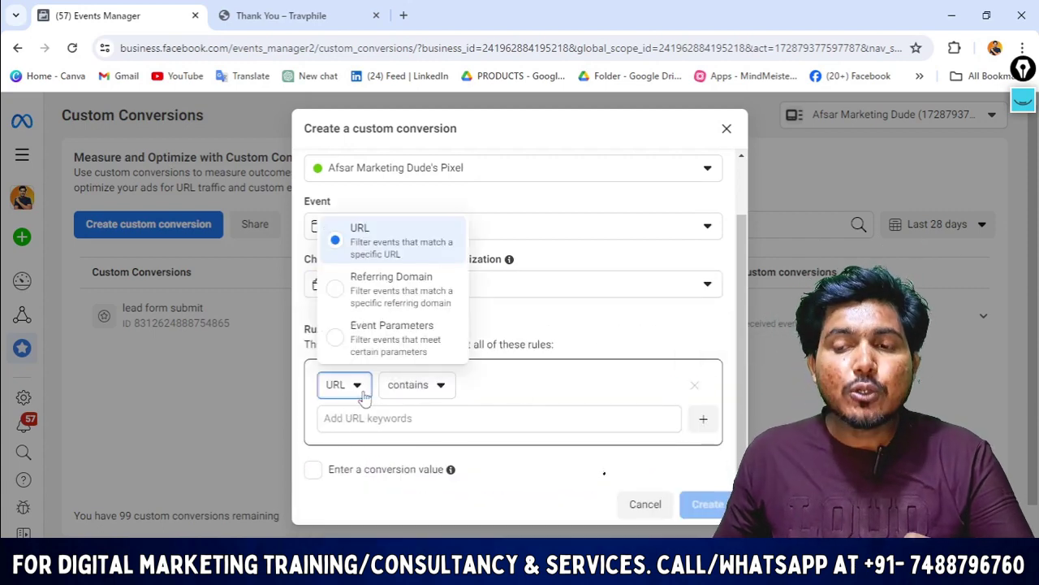
click(505, 387)
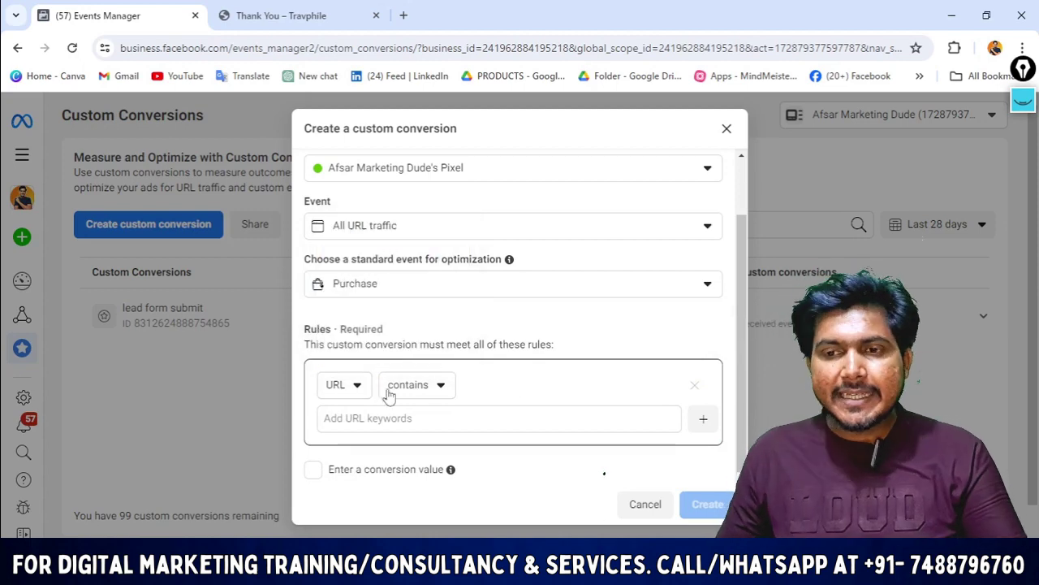
click(345, 386)
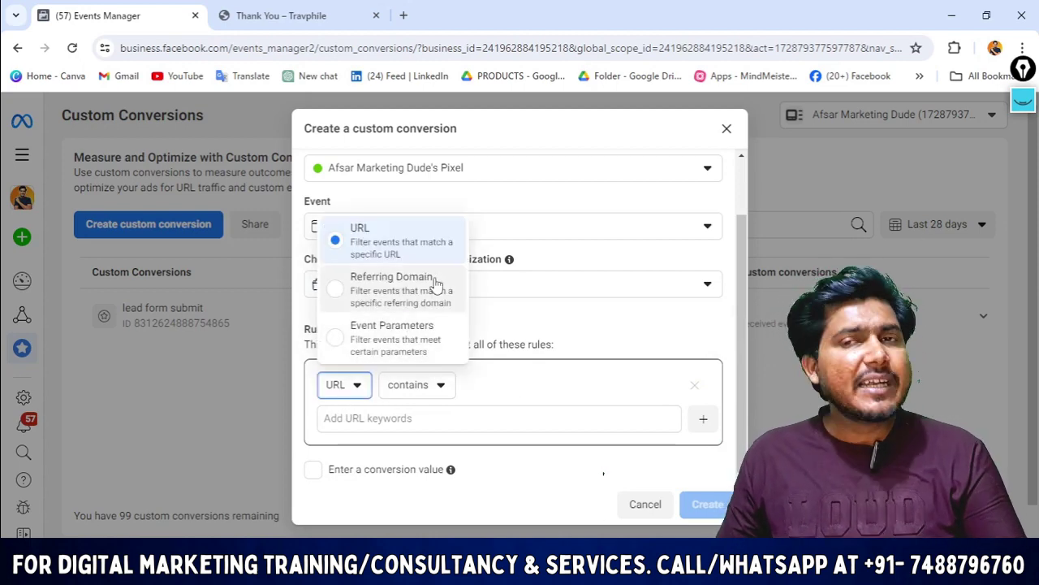
click(397, 347)
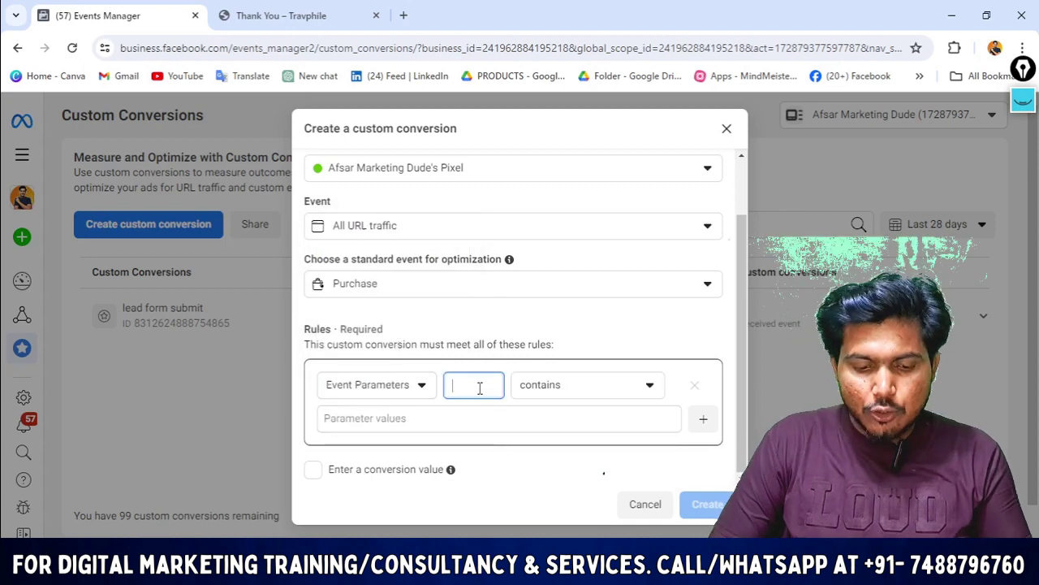
text(Value)
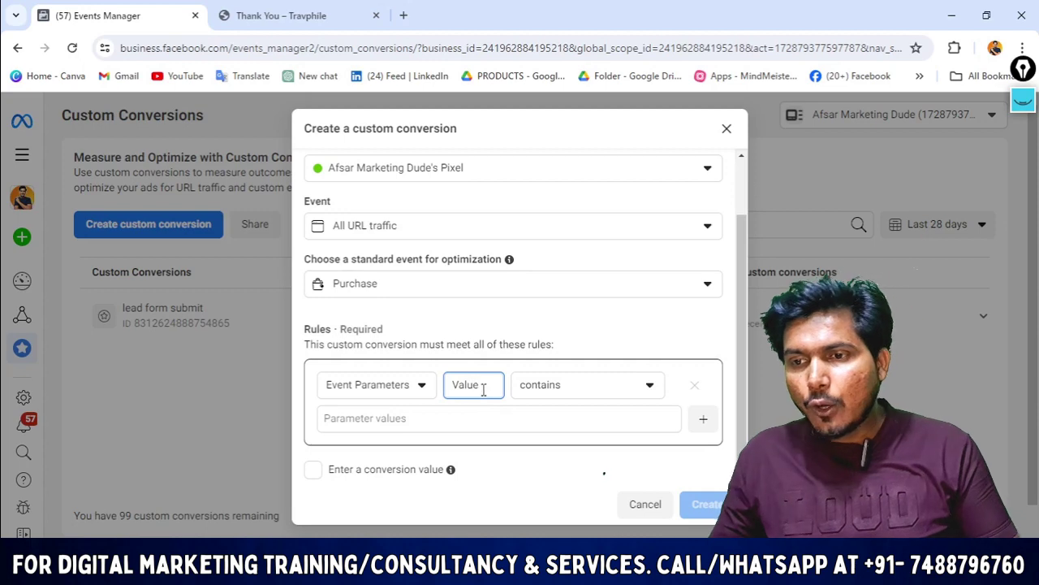
click(623, 395)
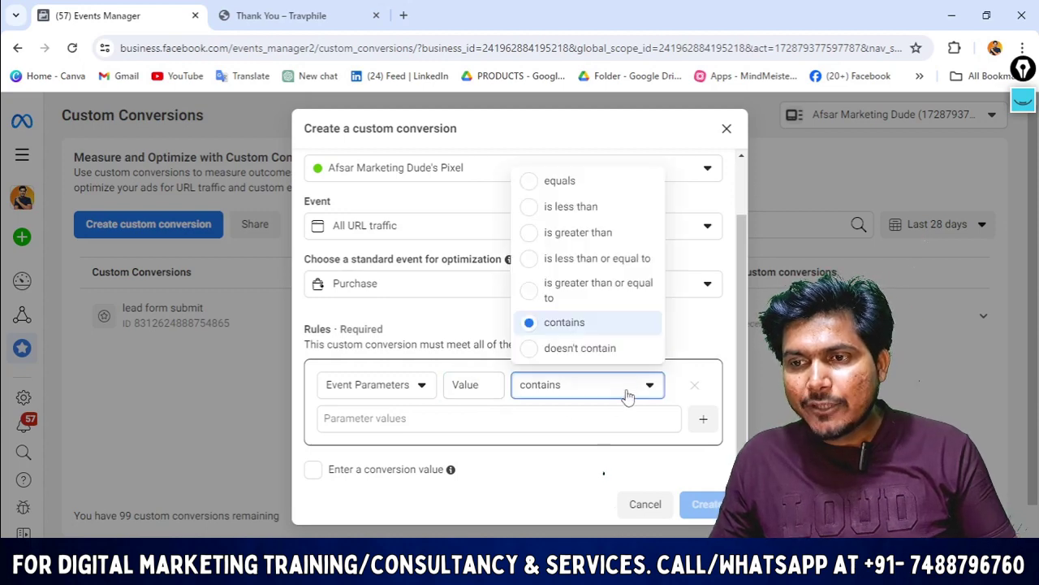
click(582, 292)
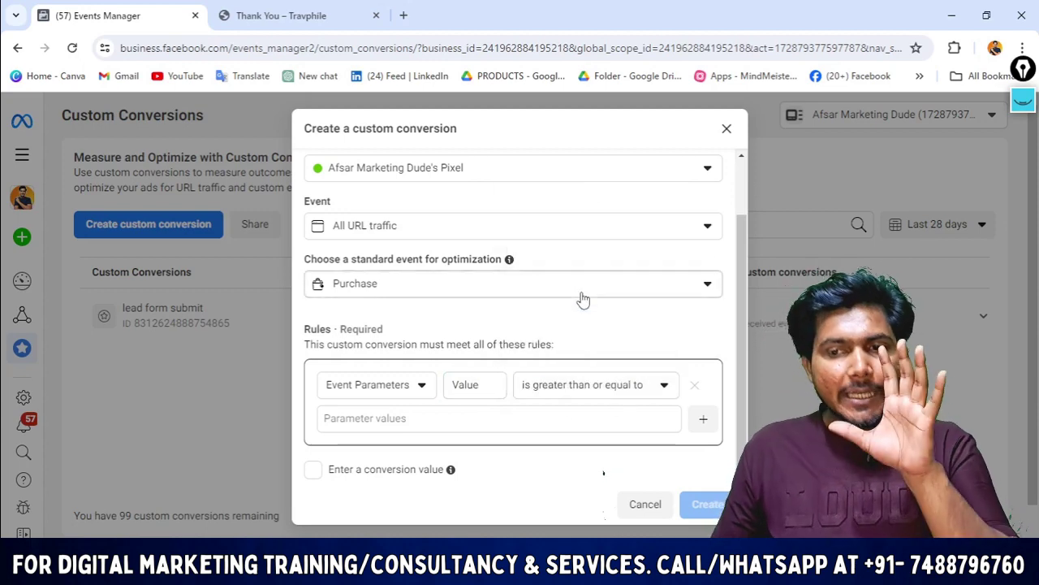
Set the event parameter rule's value to 5000.
click(400, 417)
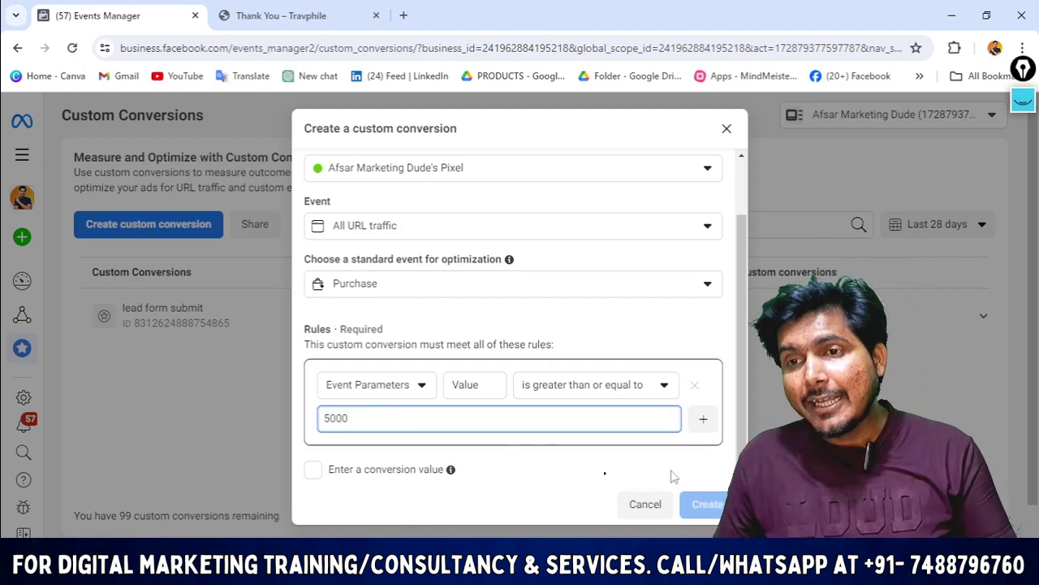
scroll(382, 202, up, 3)
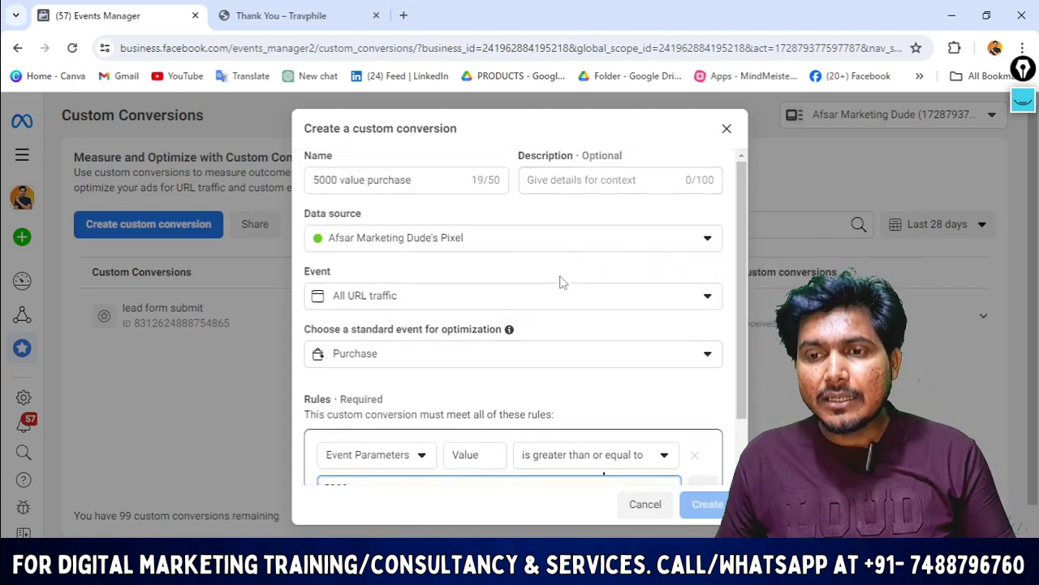
scroll(560, 281, down, 2)
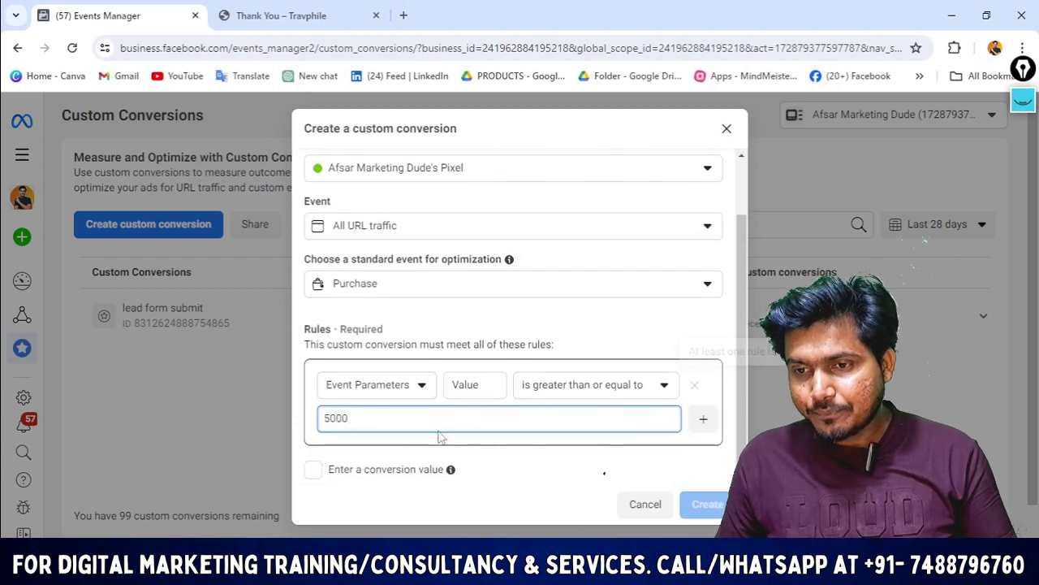
Enable the conversion value option, leave its numeric value empty, and create the 5000 value purchase custom conversion.
click(313, 474)
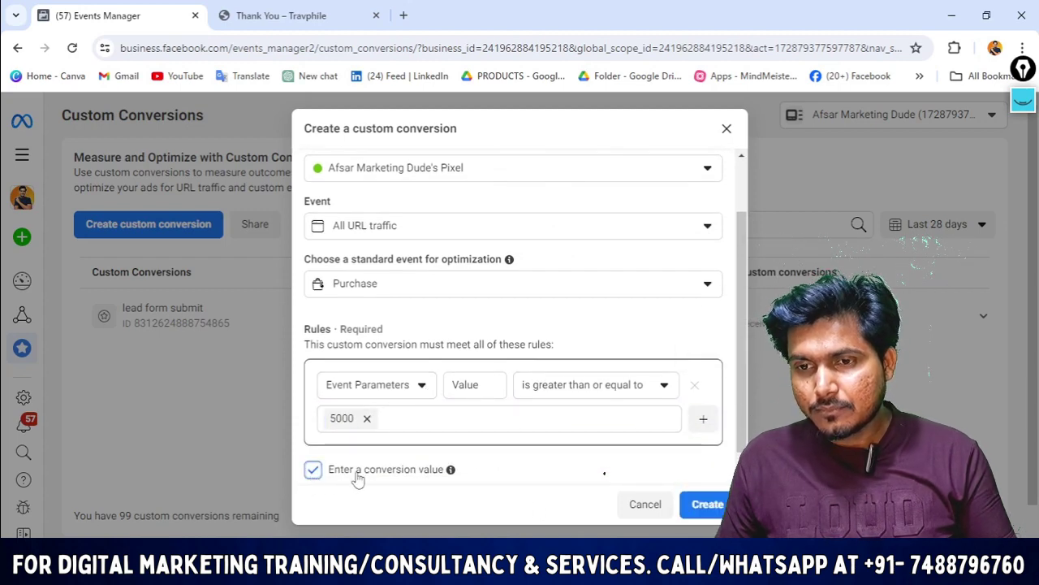
scroll(514, 436, down, 1)
click(450, 476)
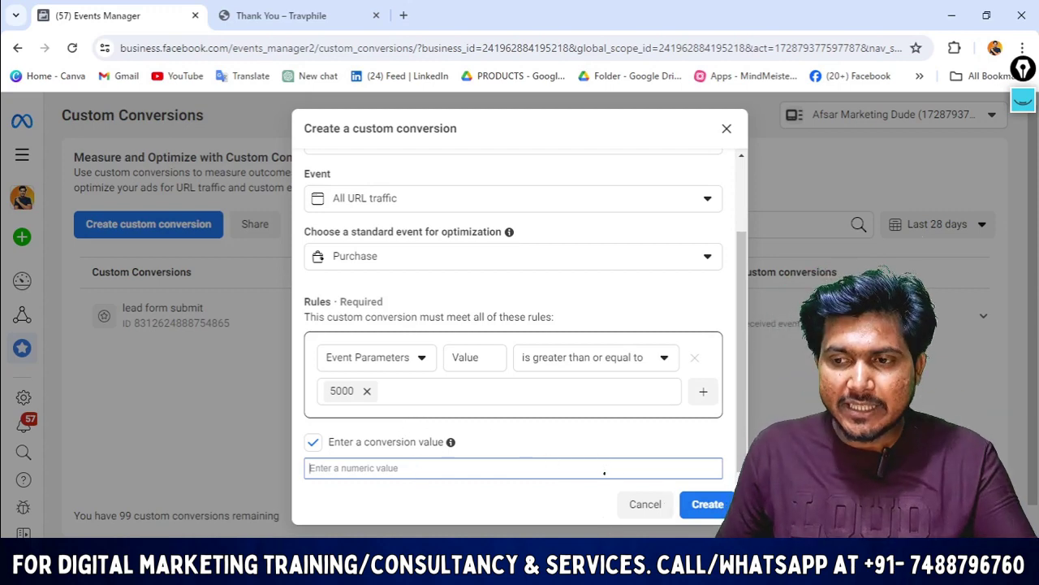
click(702, 502)
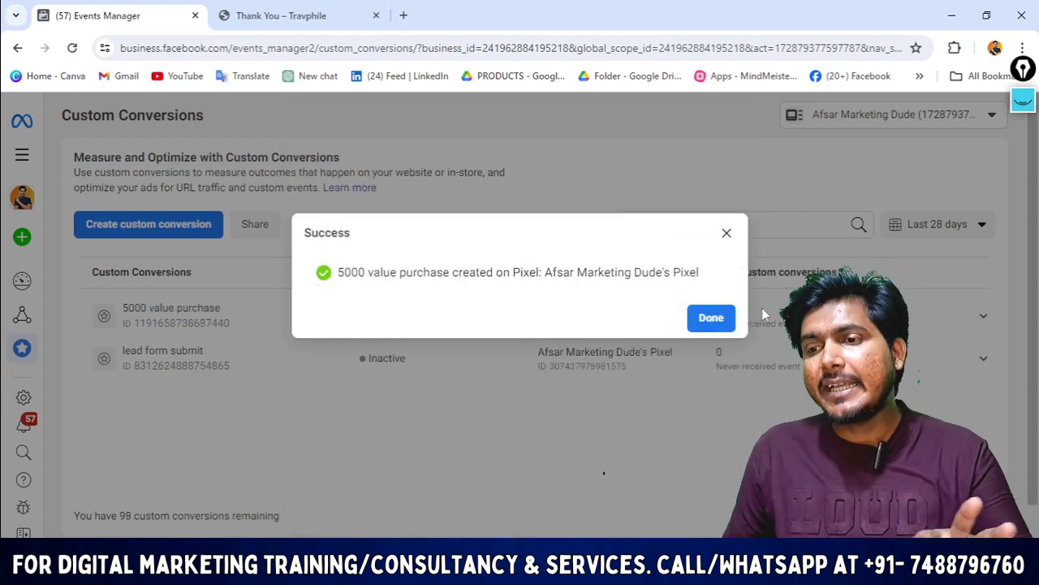
click(713, 319)
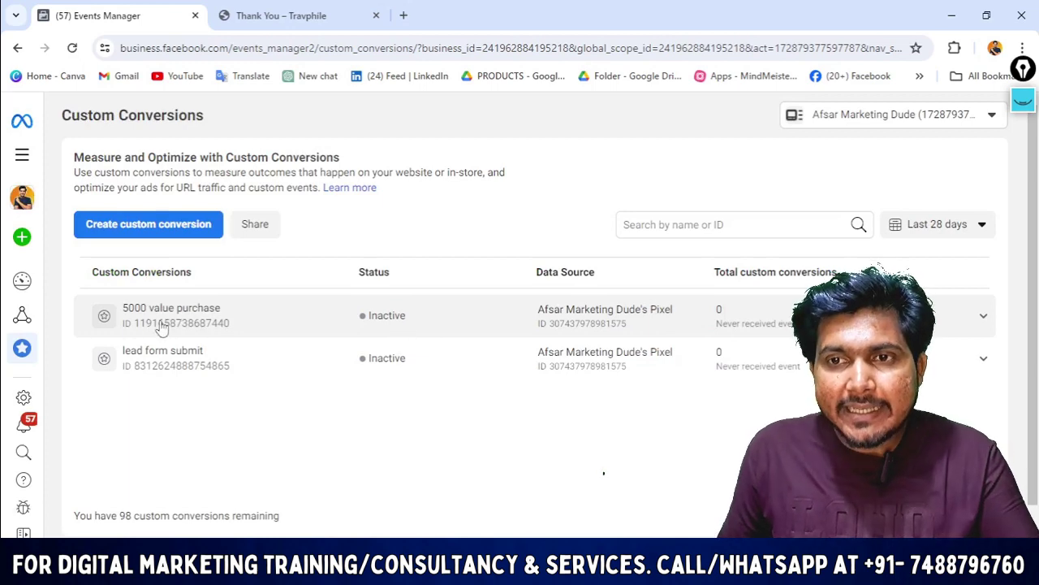
Start a third custom conversion and base its rule on Event Parameters.
click(145, 229)
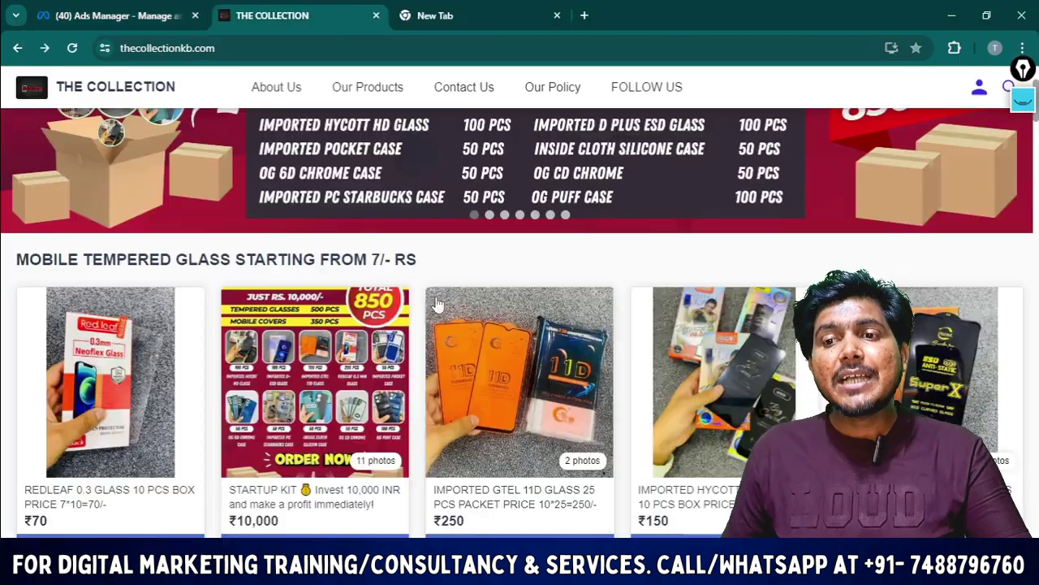
scroll(436, 304, up, 2)
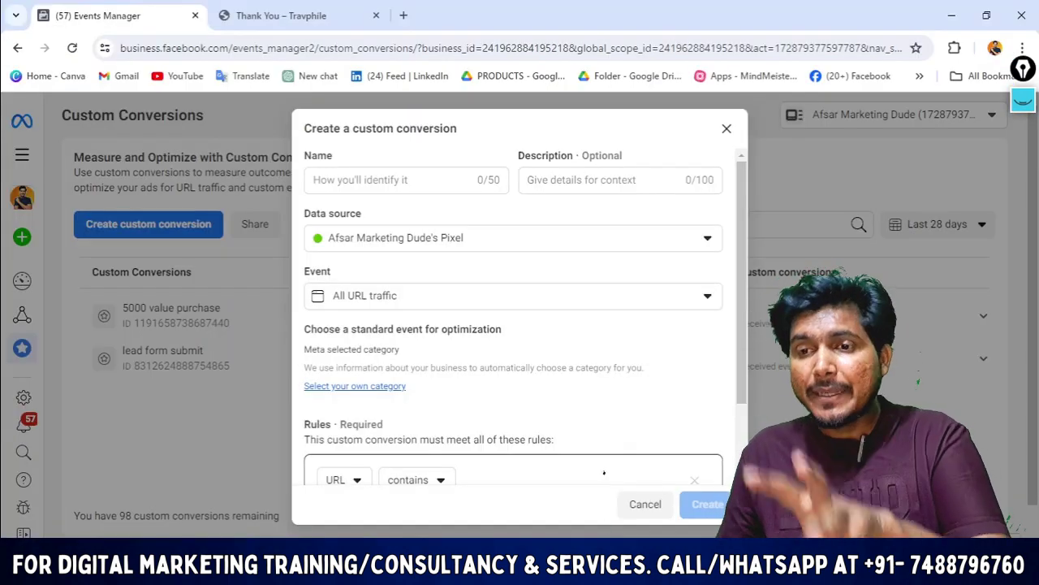
scroll(582, 419, down, 1)
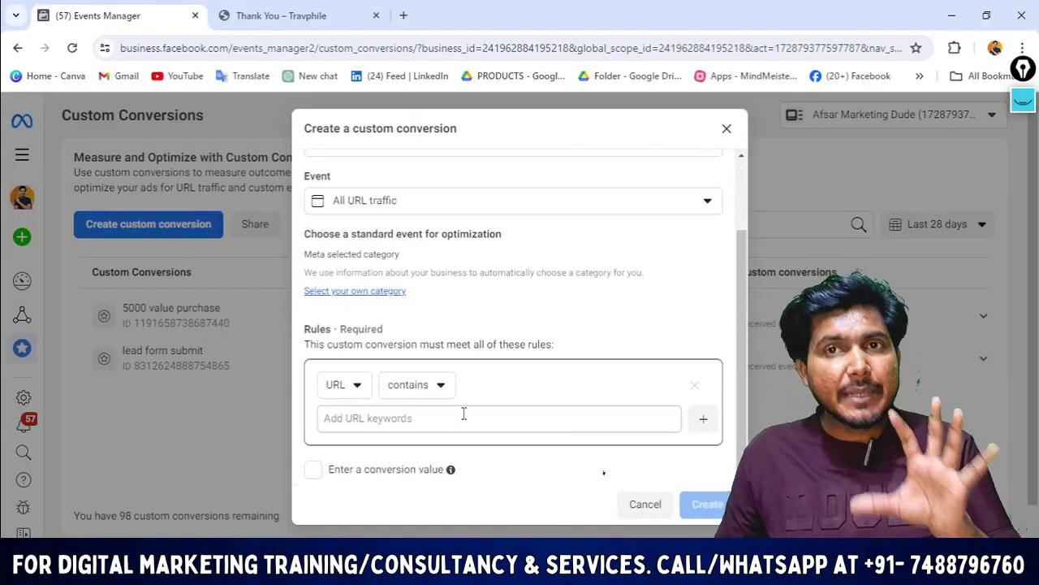
click(351, 386)
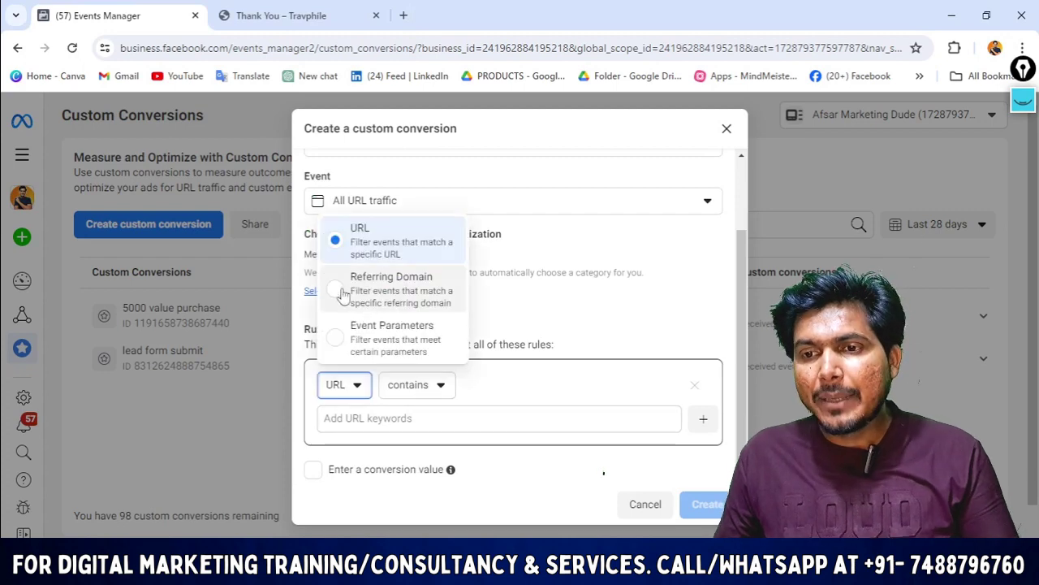
click(370, 333)
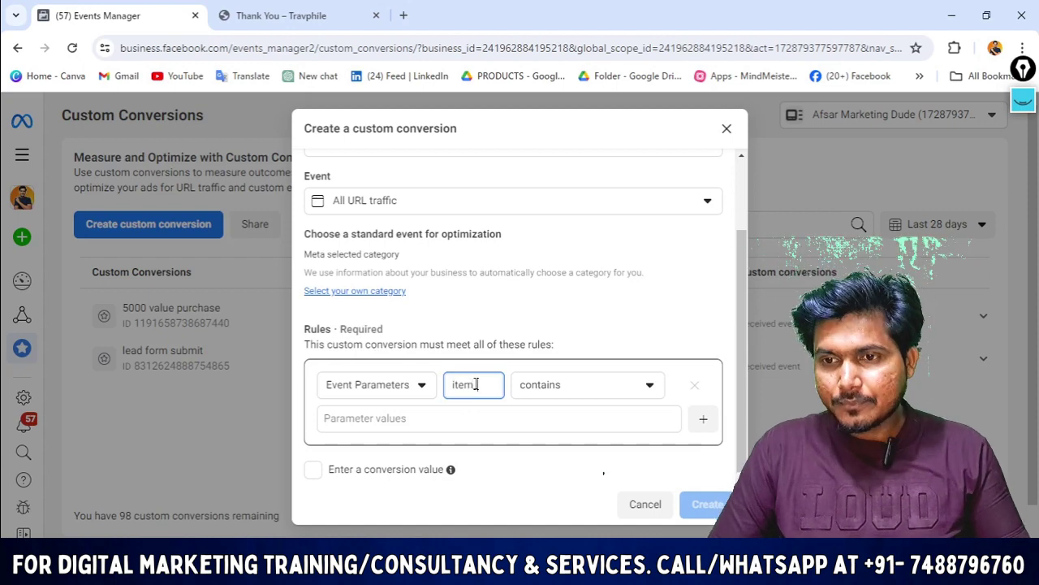
Set the rule's parameter to item_number with the condition "contains", fill in the parameter value, and enable the conversion value option.
text(item_number)
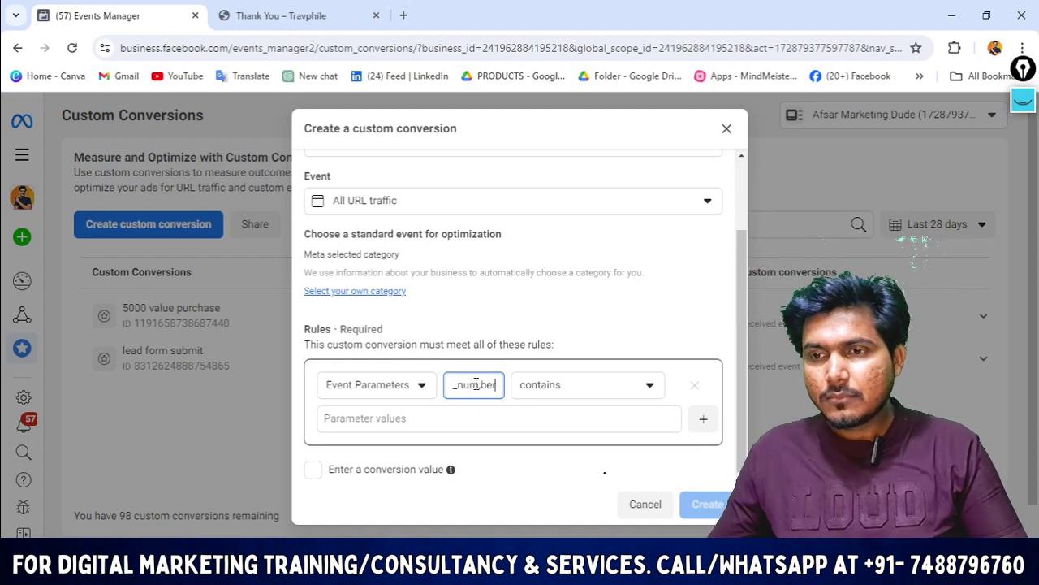
click(558, 393)
click(436, 428)
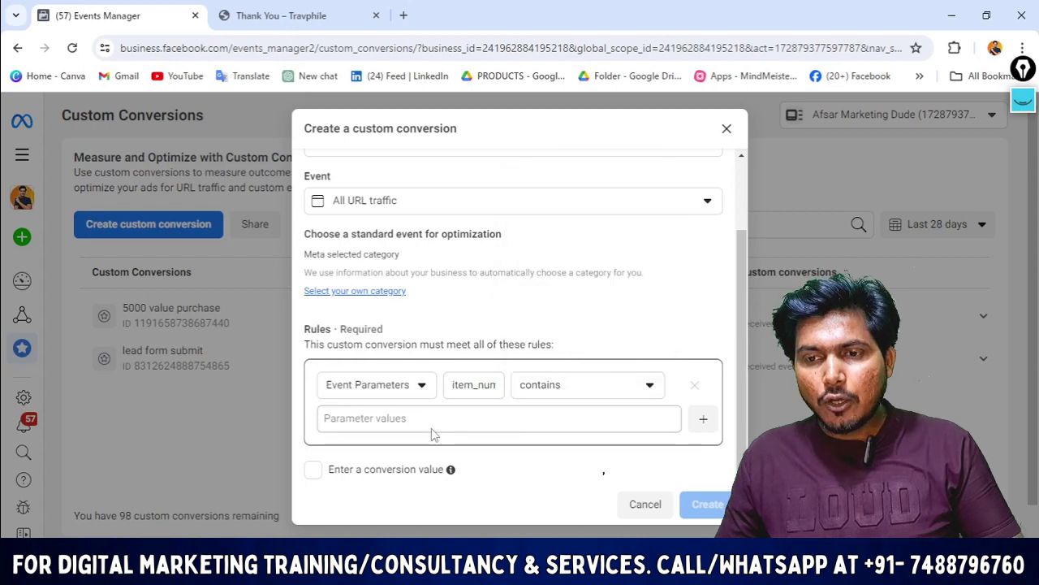
click(432, 423)
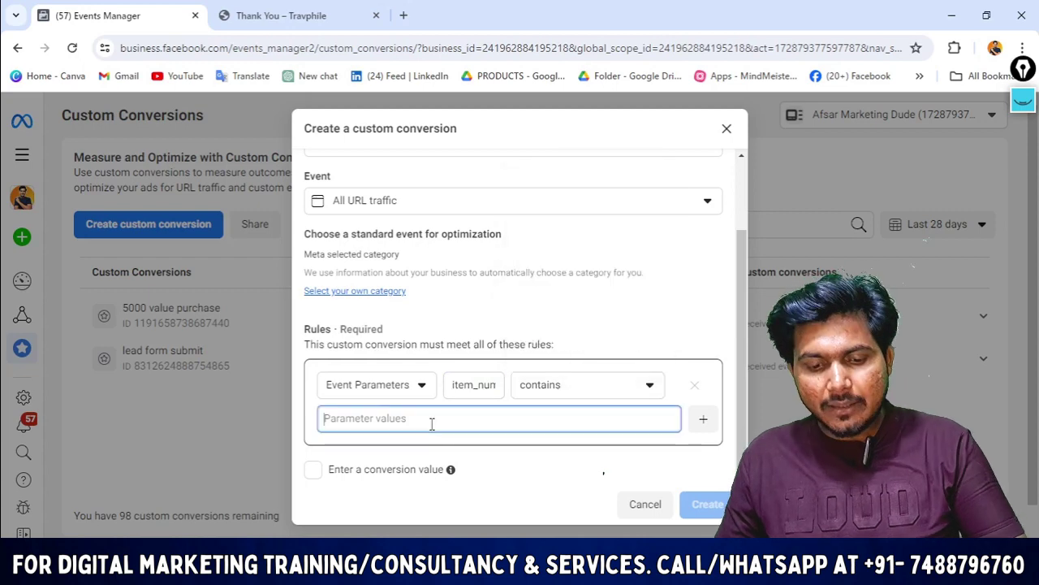
click(315, 471)
Select an own category for the third custom conversion and choose Purchase as its standard event for optimization.
scroll(420, 295, up, 3)
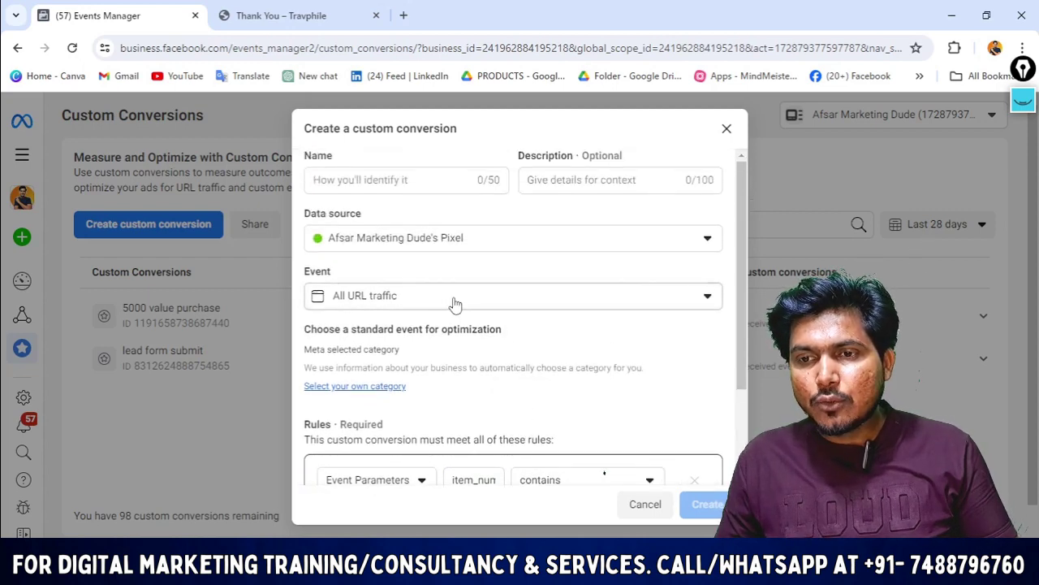
click(393, 386)
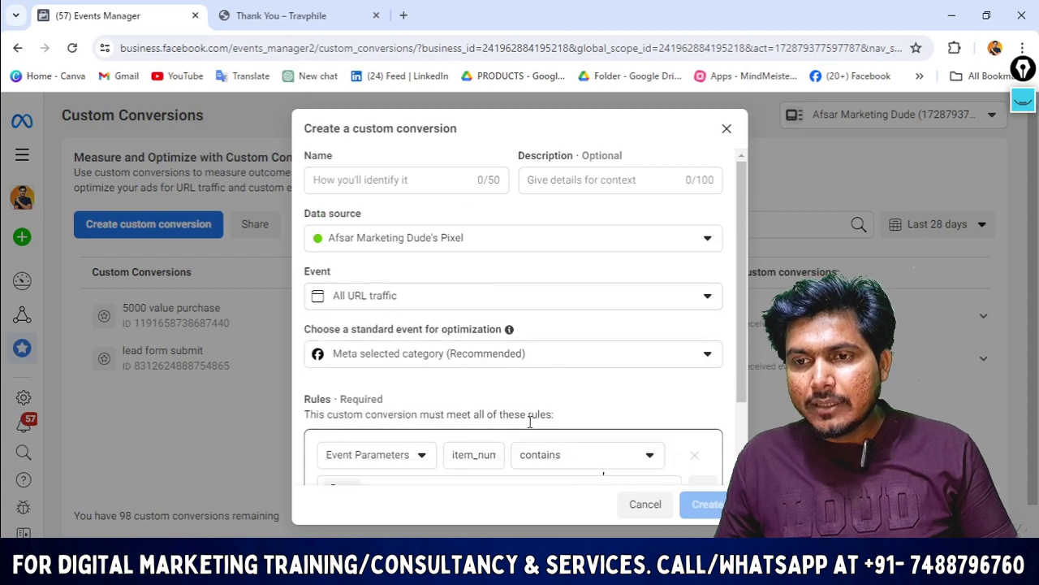
click(542, 367)
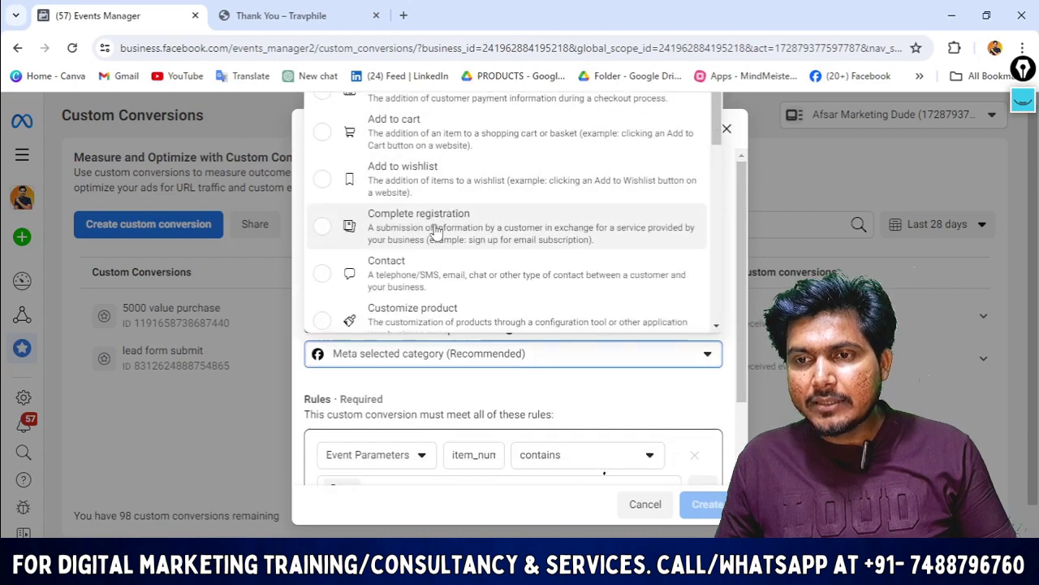
scroll(448, 268, down, 3)
scroll(433, 294, down, 1)
click(422, 230)
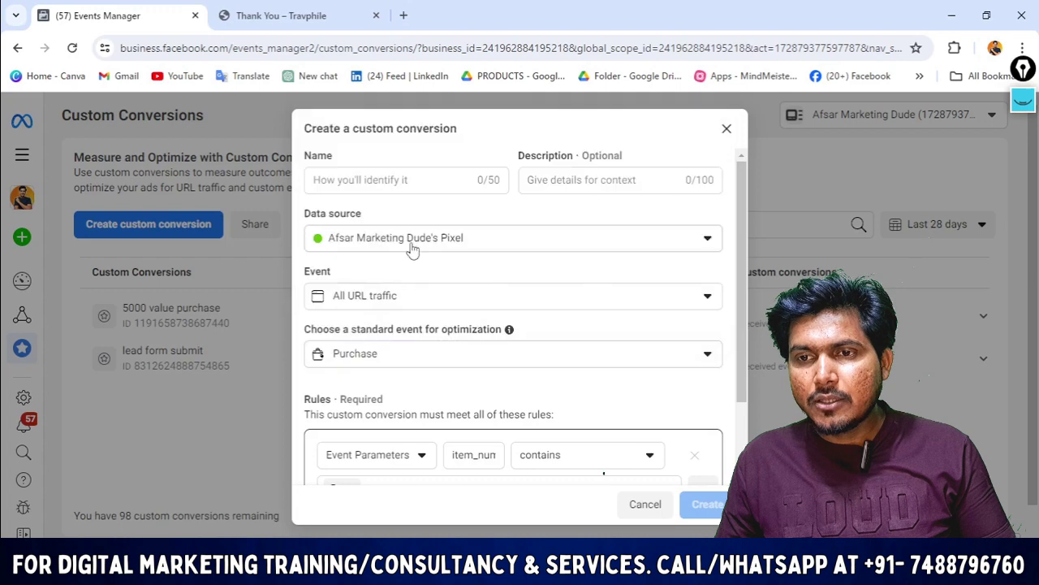
Name the third custom conversion "5 basket item" and create it.
click(379, 182)
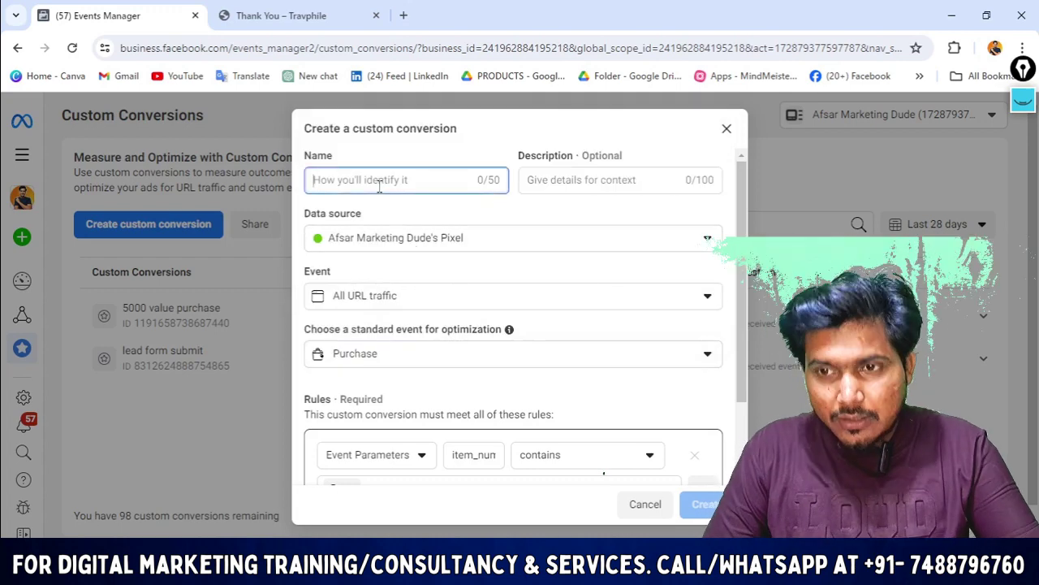
text(5 bas)
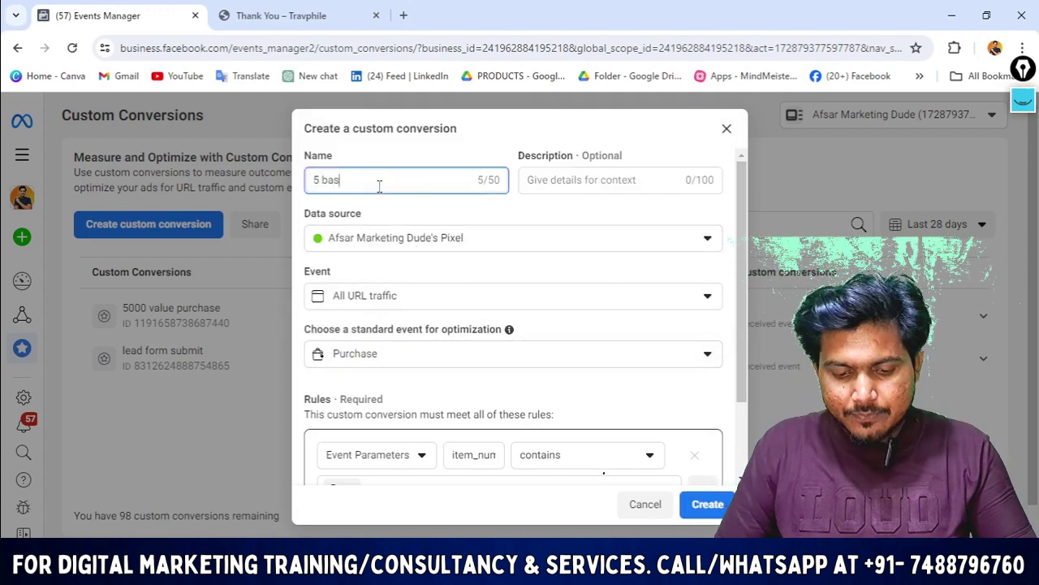
text(ket )
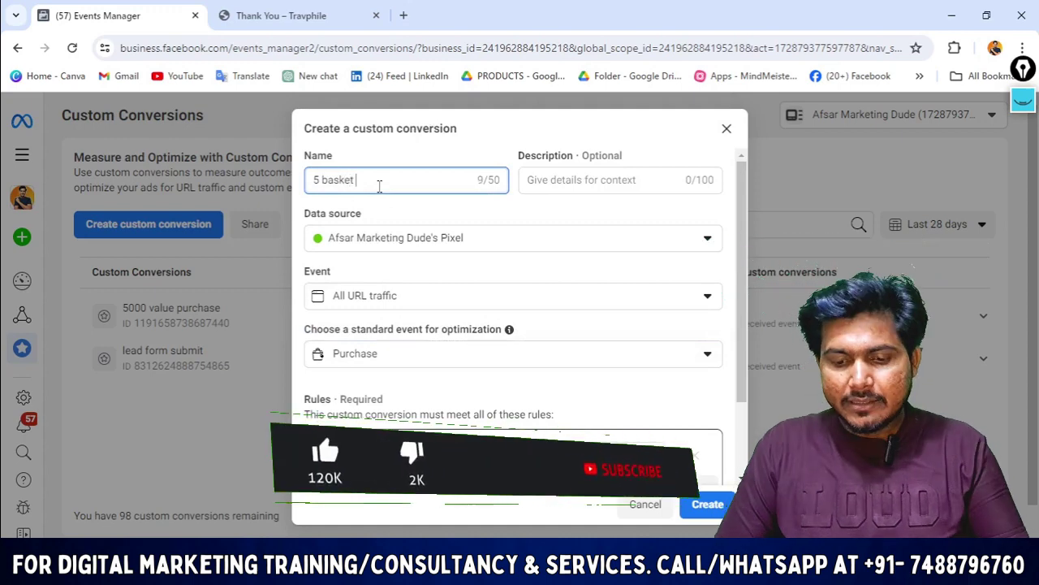
text(item)
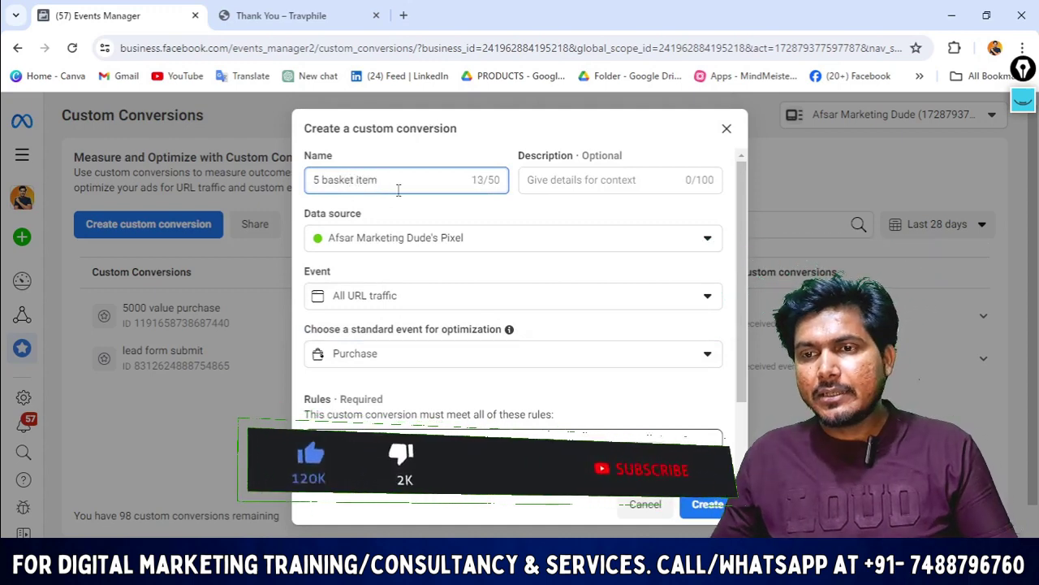
scroll(399, 189, down, 2)
click(703, 505)
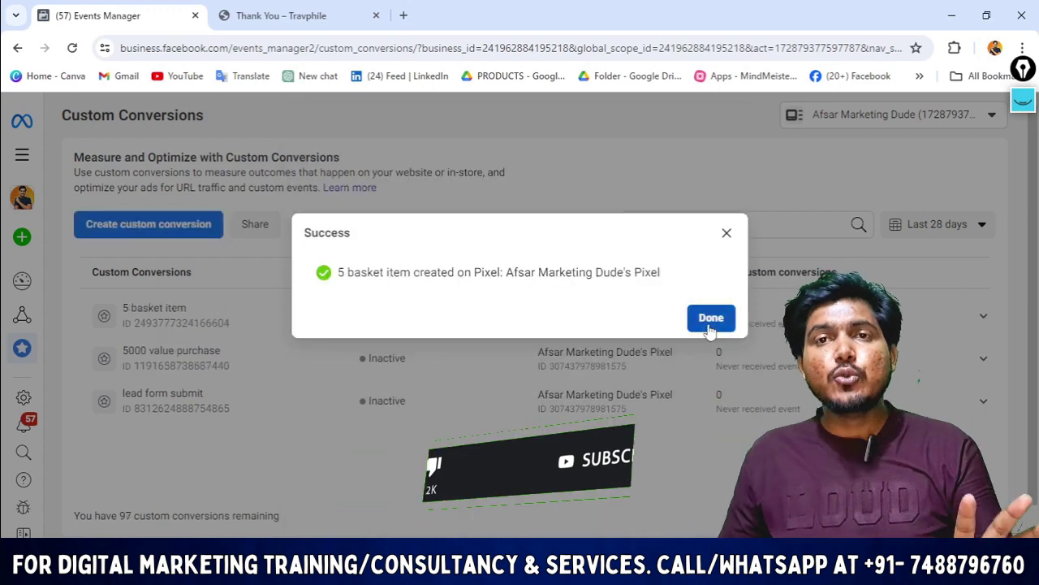
click(710, 318)
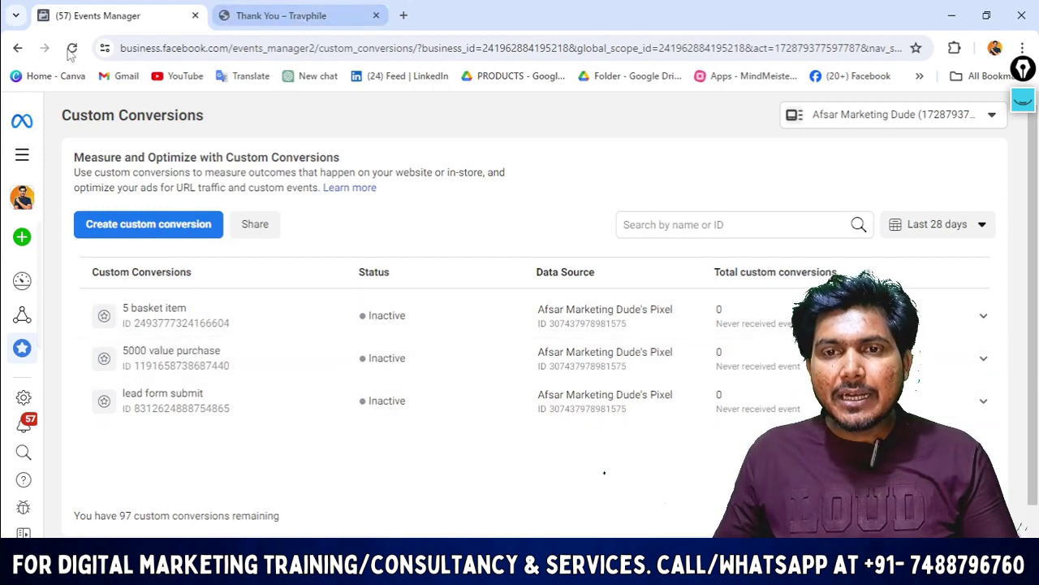
Switch to Ads Manager and open the New Sales Ad Set of the draft New Sales Campaign at its conversion settings.
mouse_move(22, 309)
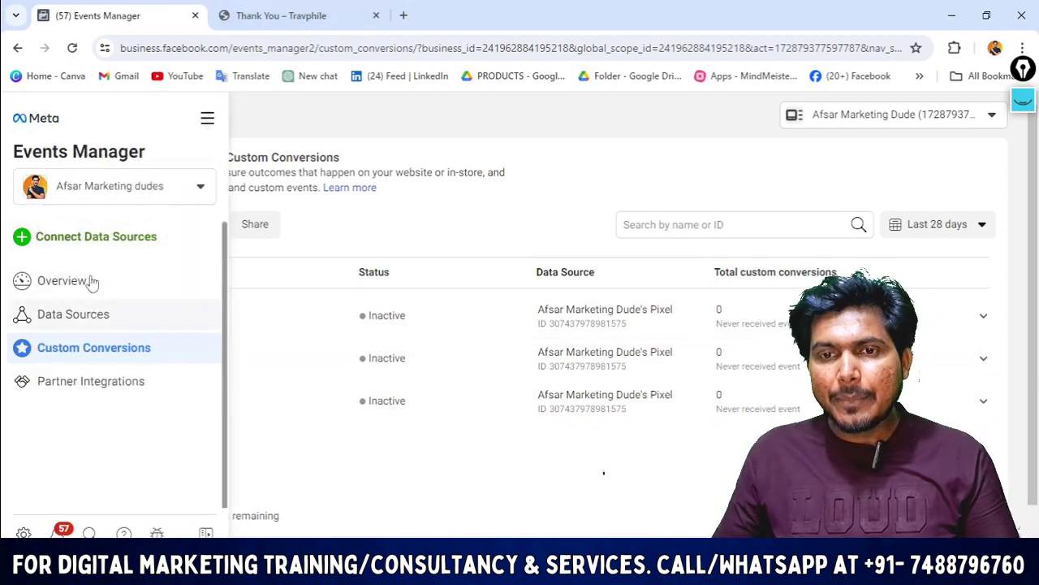
click(206, 121)
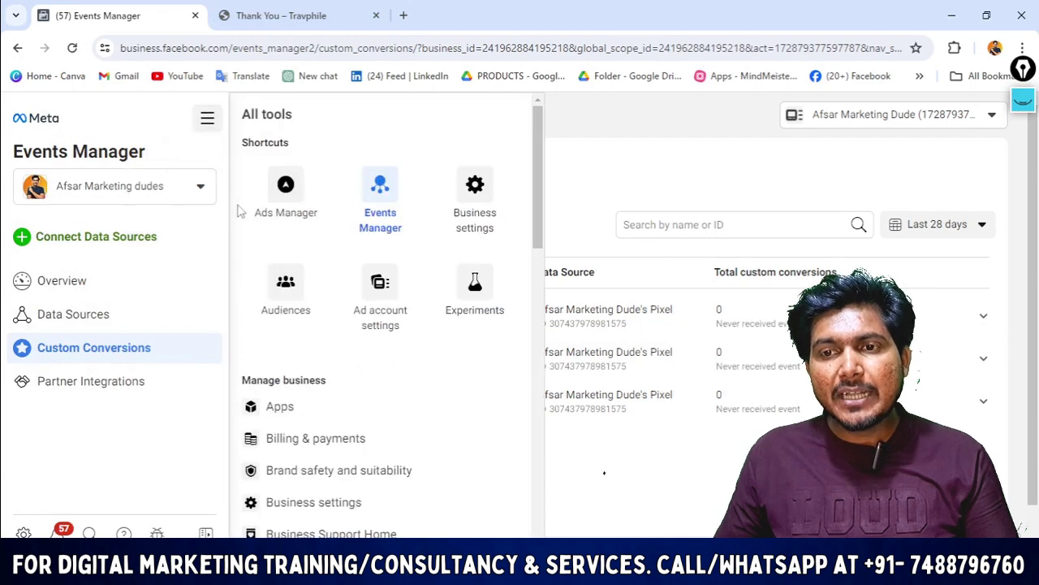
click(267, 204)
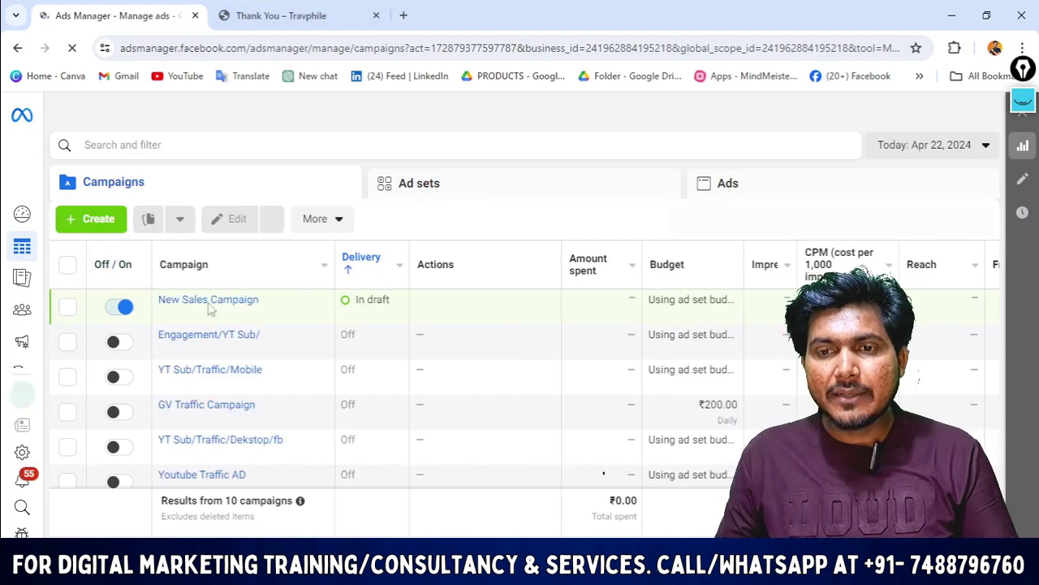
click(236, 317)
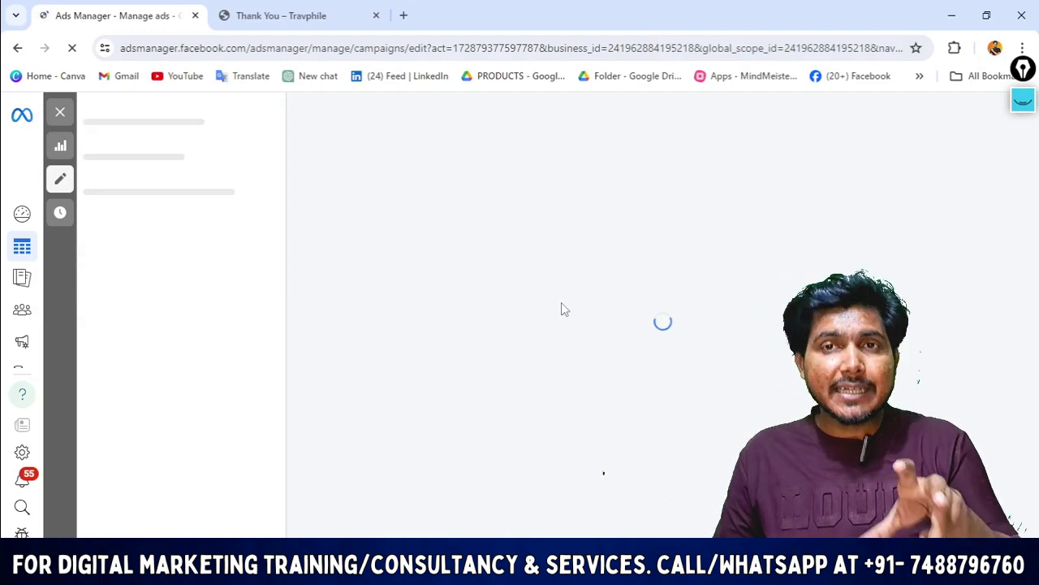
mouse_move(431, 451)
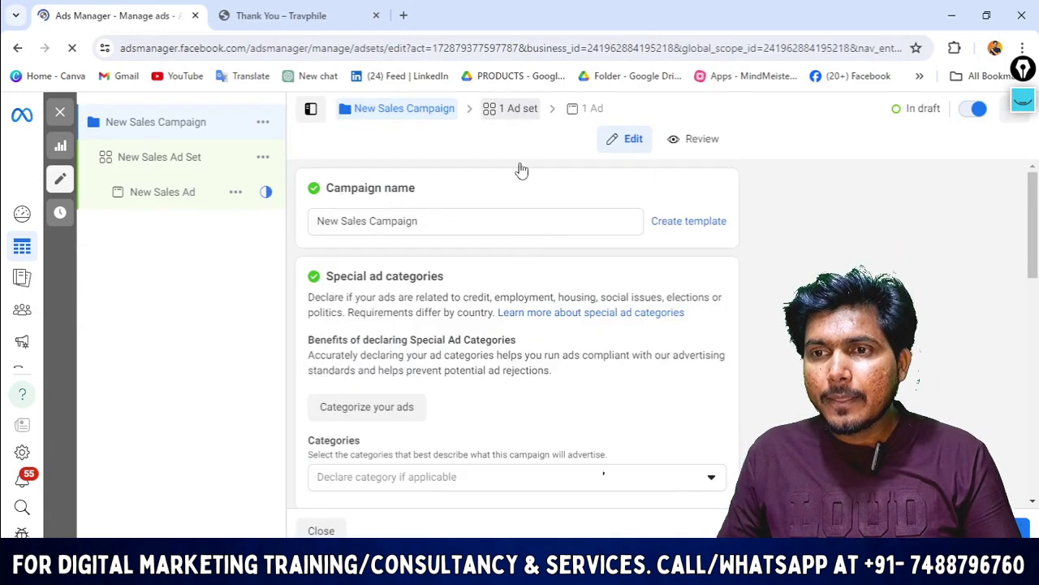
scroll(552, 262, down, 3)
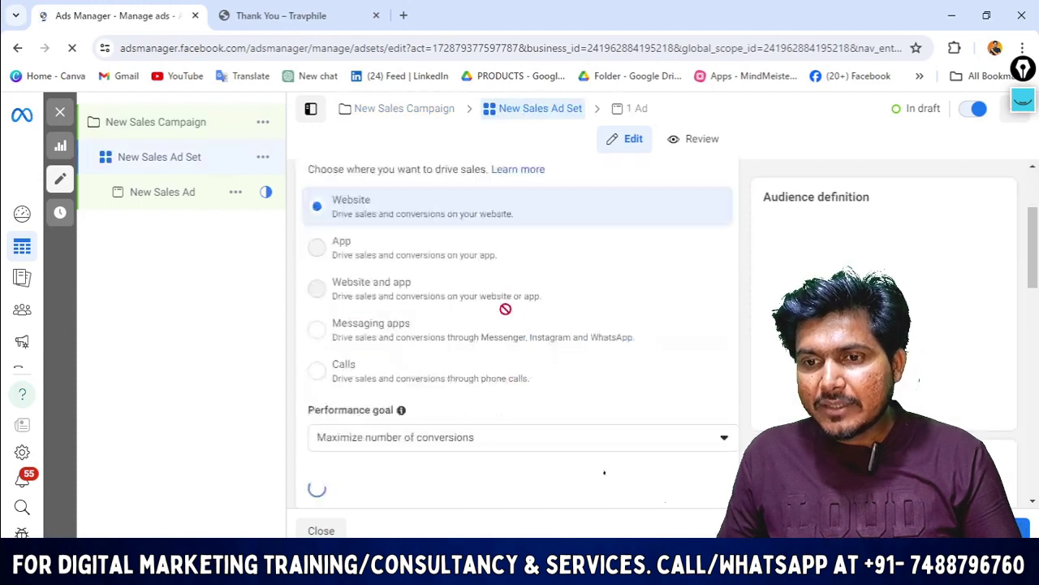